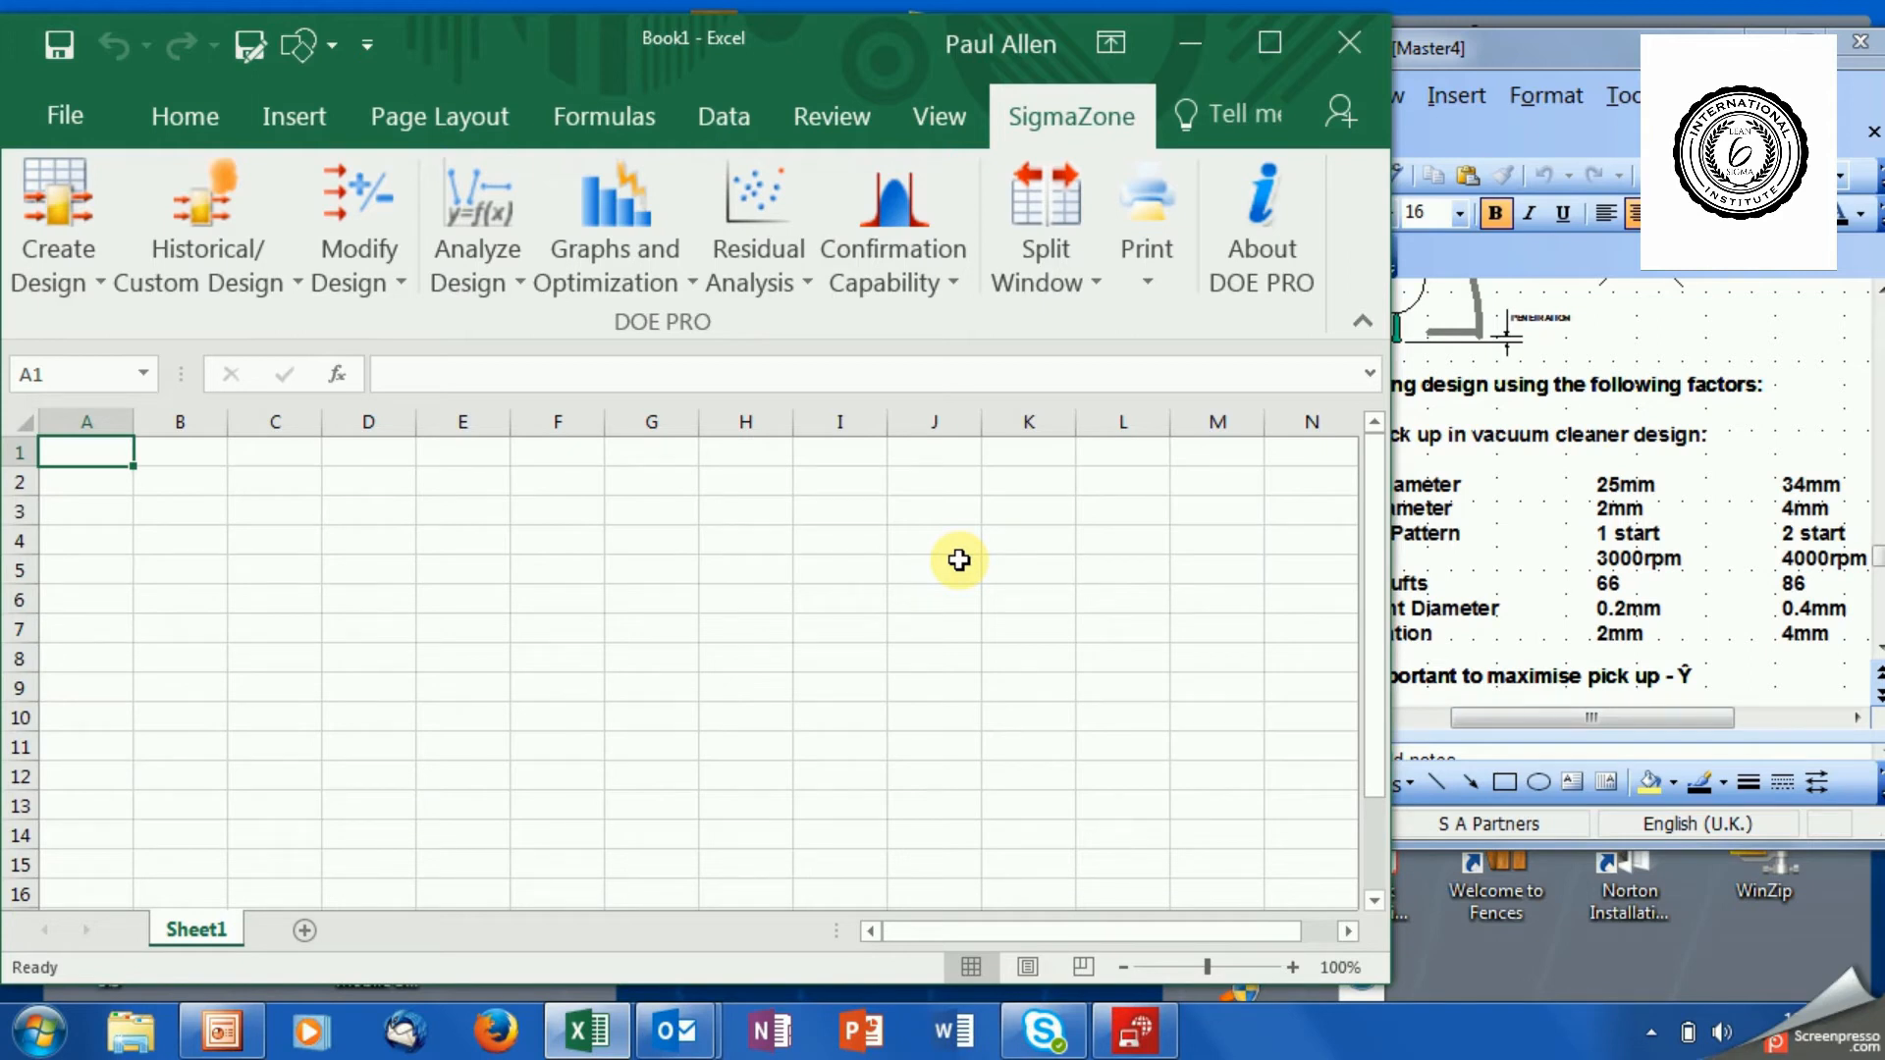
Reposition the PowerPoint window so the slide's table of factors and levels can be read beside the workbook.
left_click(1588, 43)
left_click_drag(1586, 45, 1418, 49)
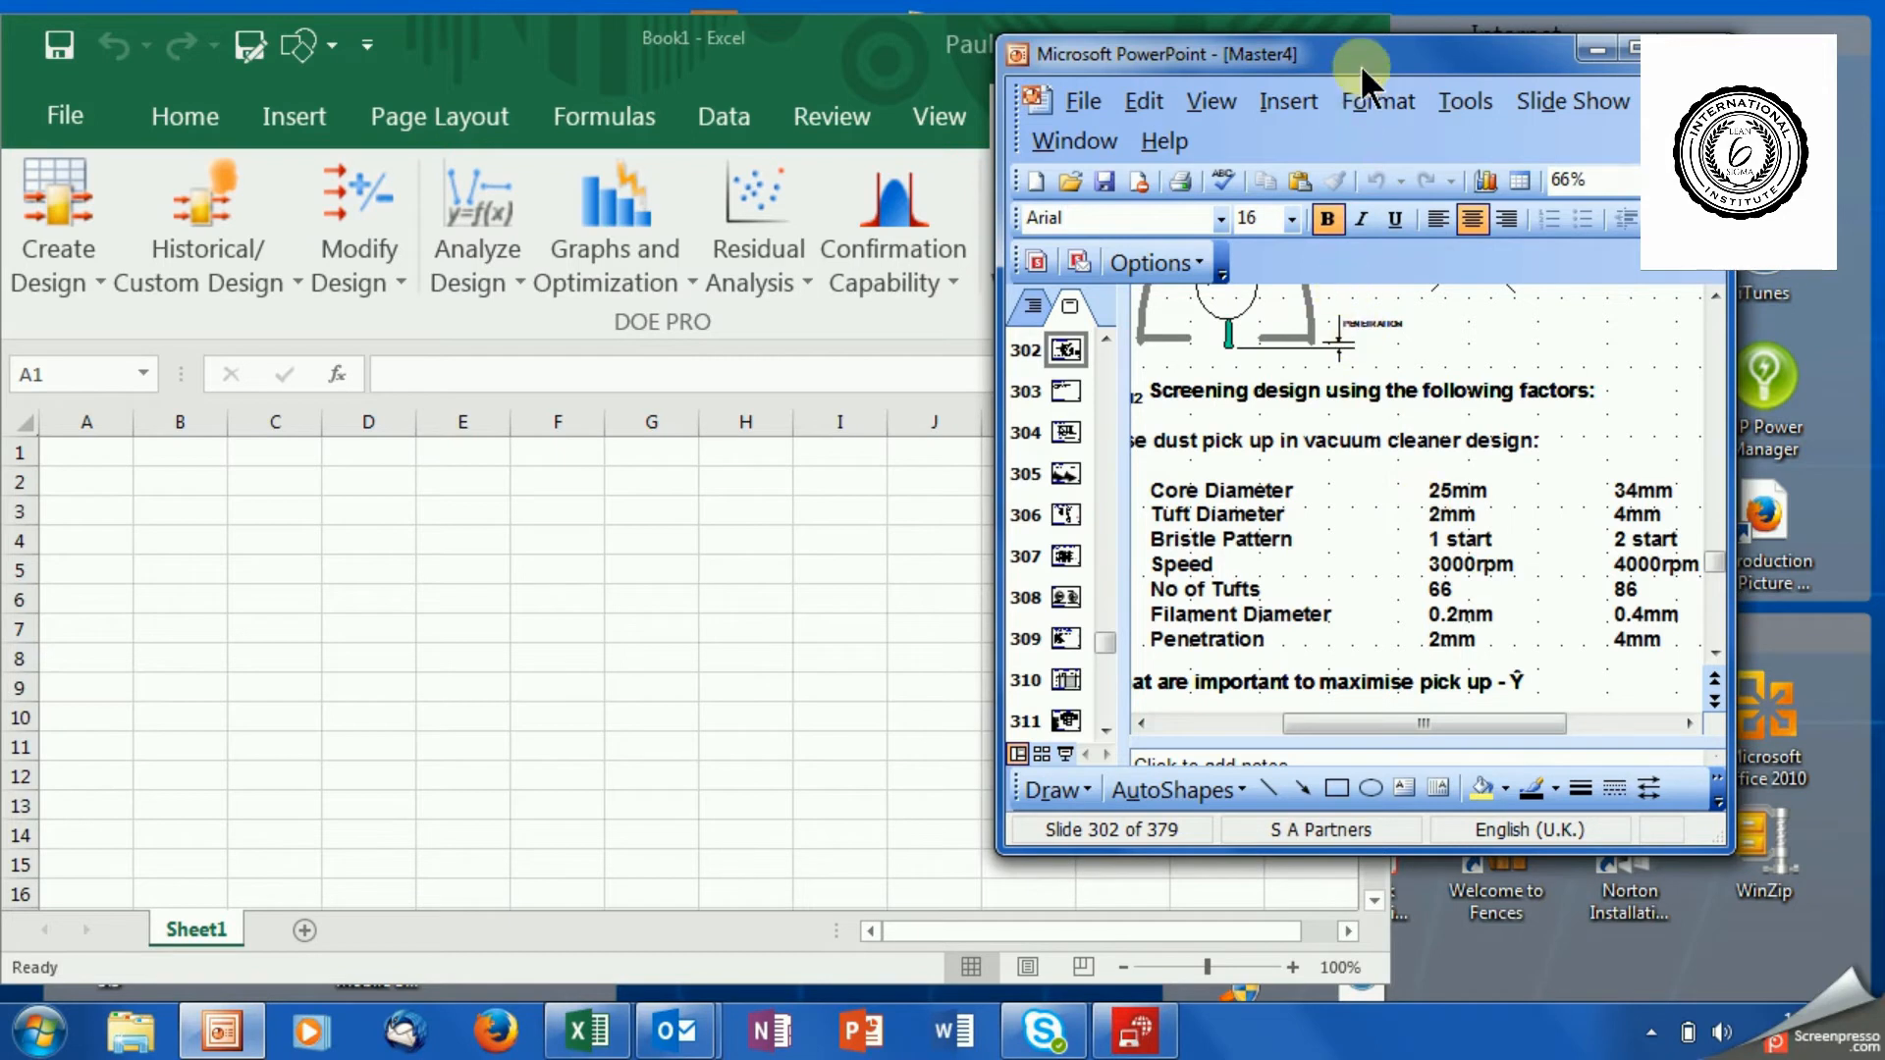
left_click_drag(1363, 51, 1504, 26)
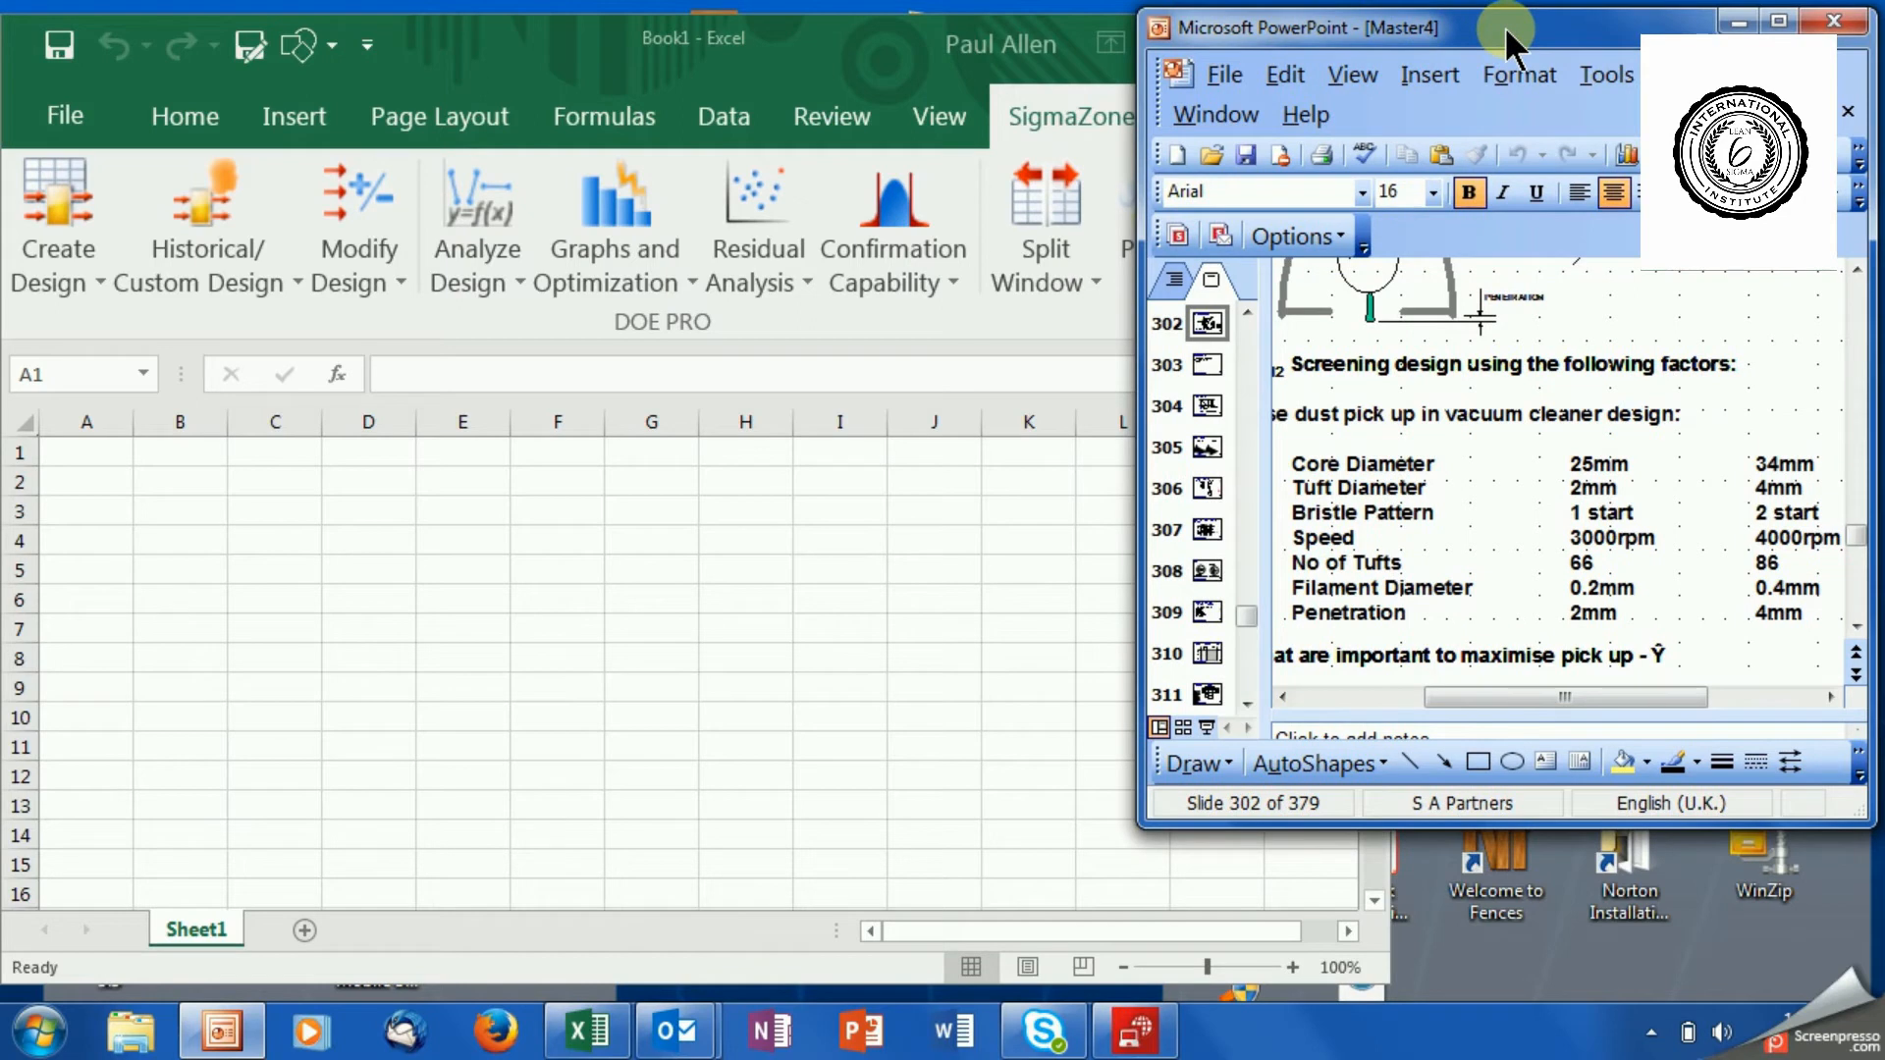
Start a computer-aided 2-level design in Excel with 7 factors (Taguchi L12).
left_click(858, 46)
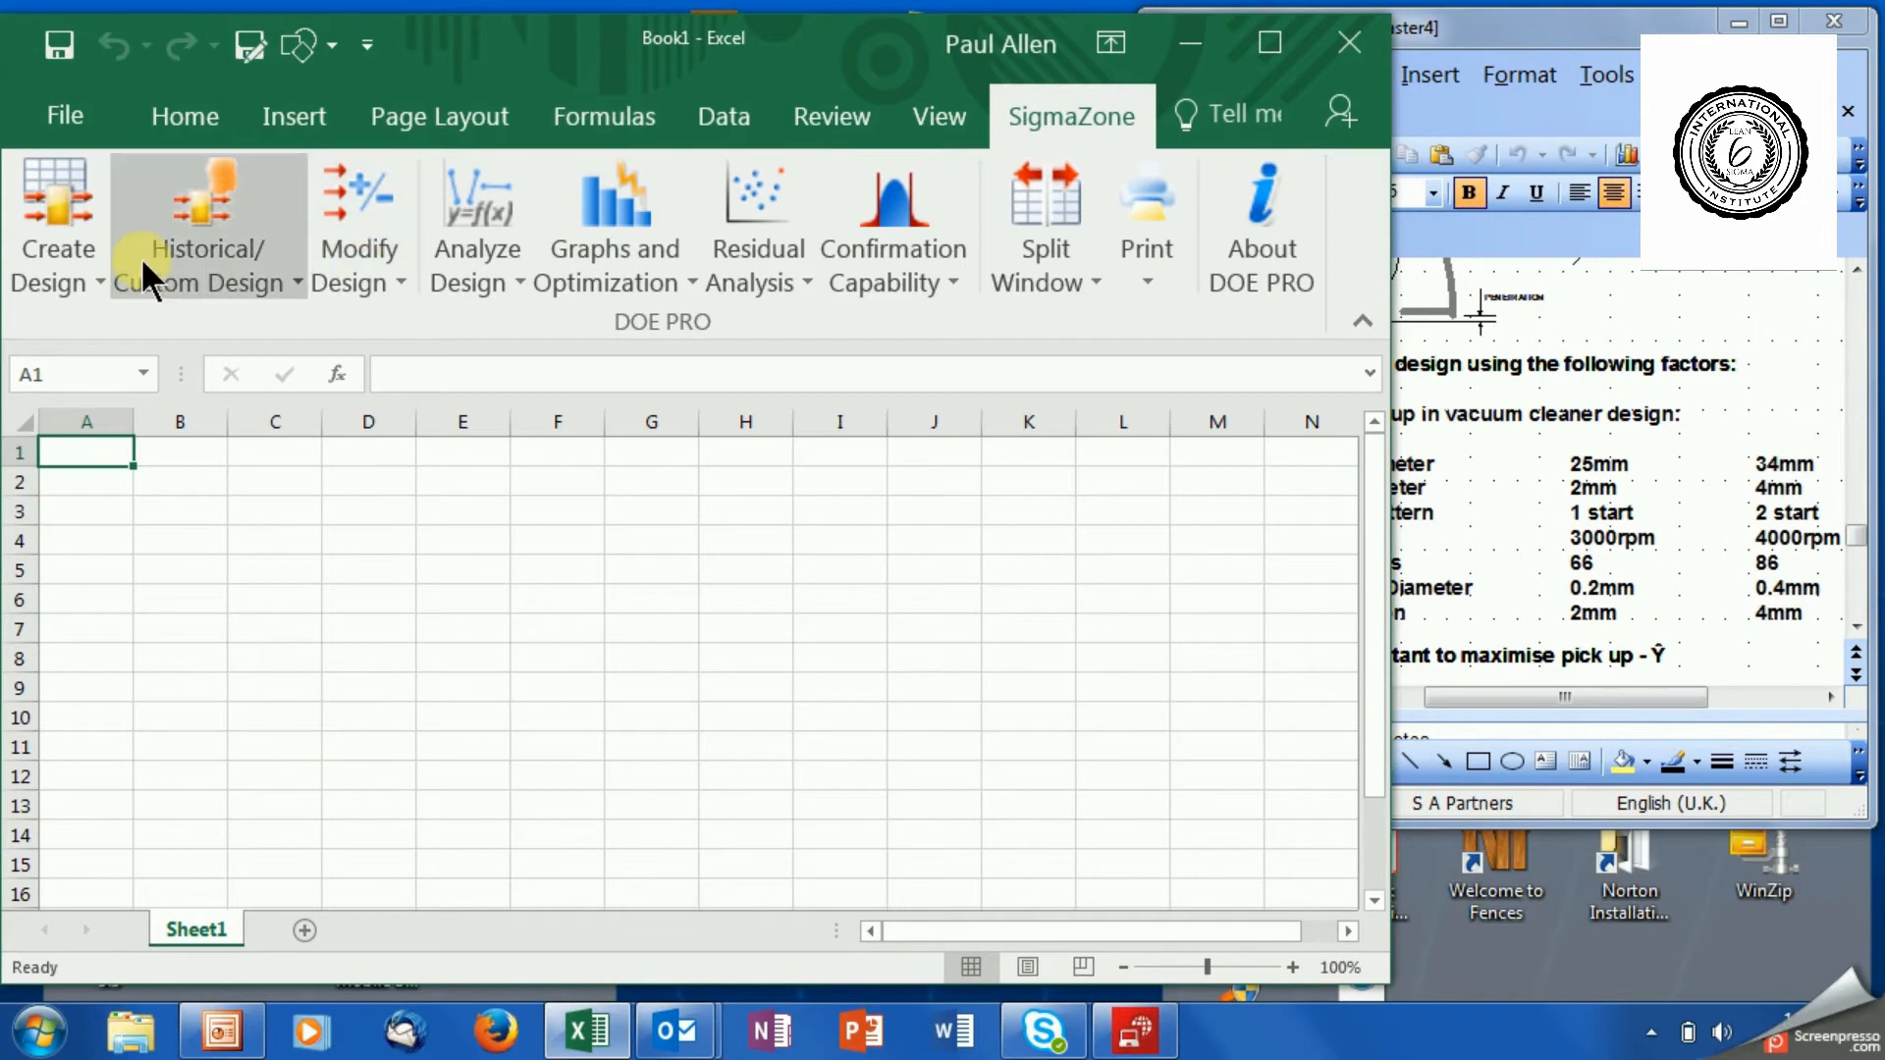
left_click(68, 267)
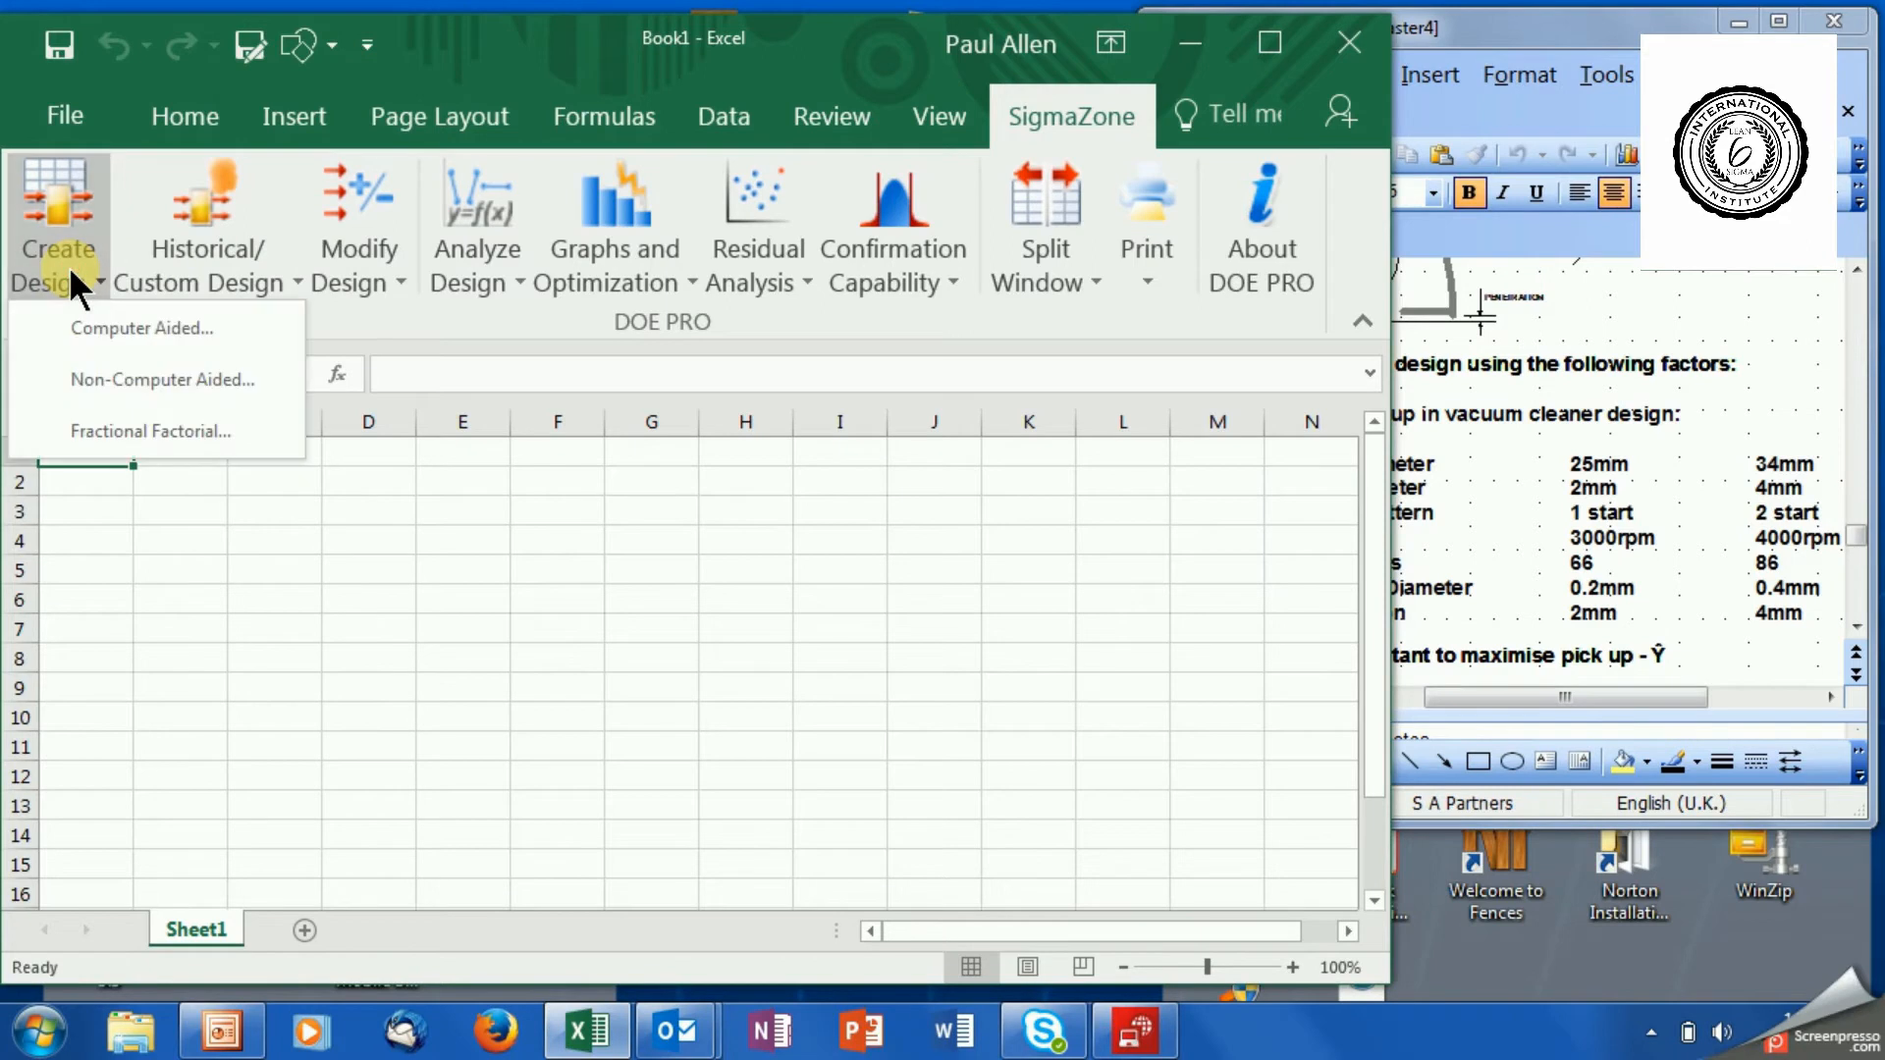
left_click(140, 320)
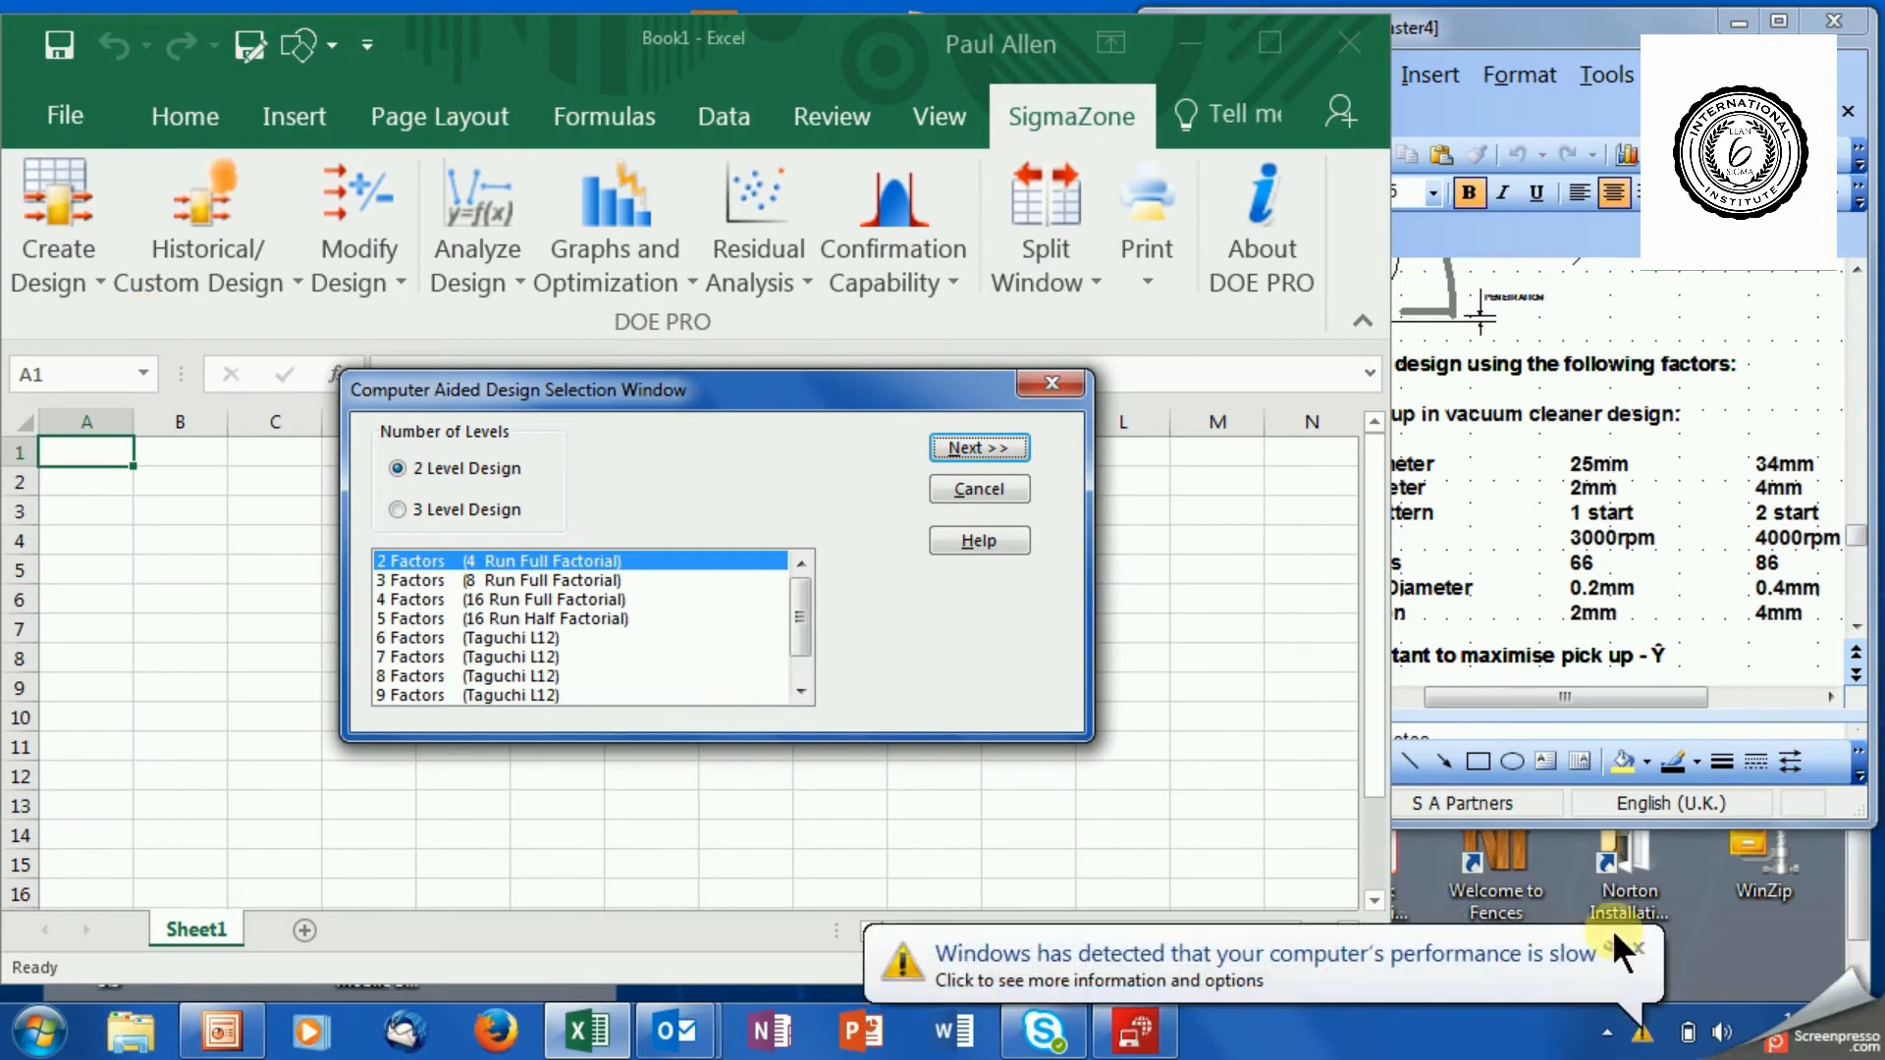
left_click(1638, 947)
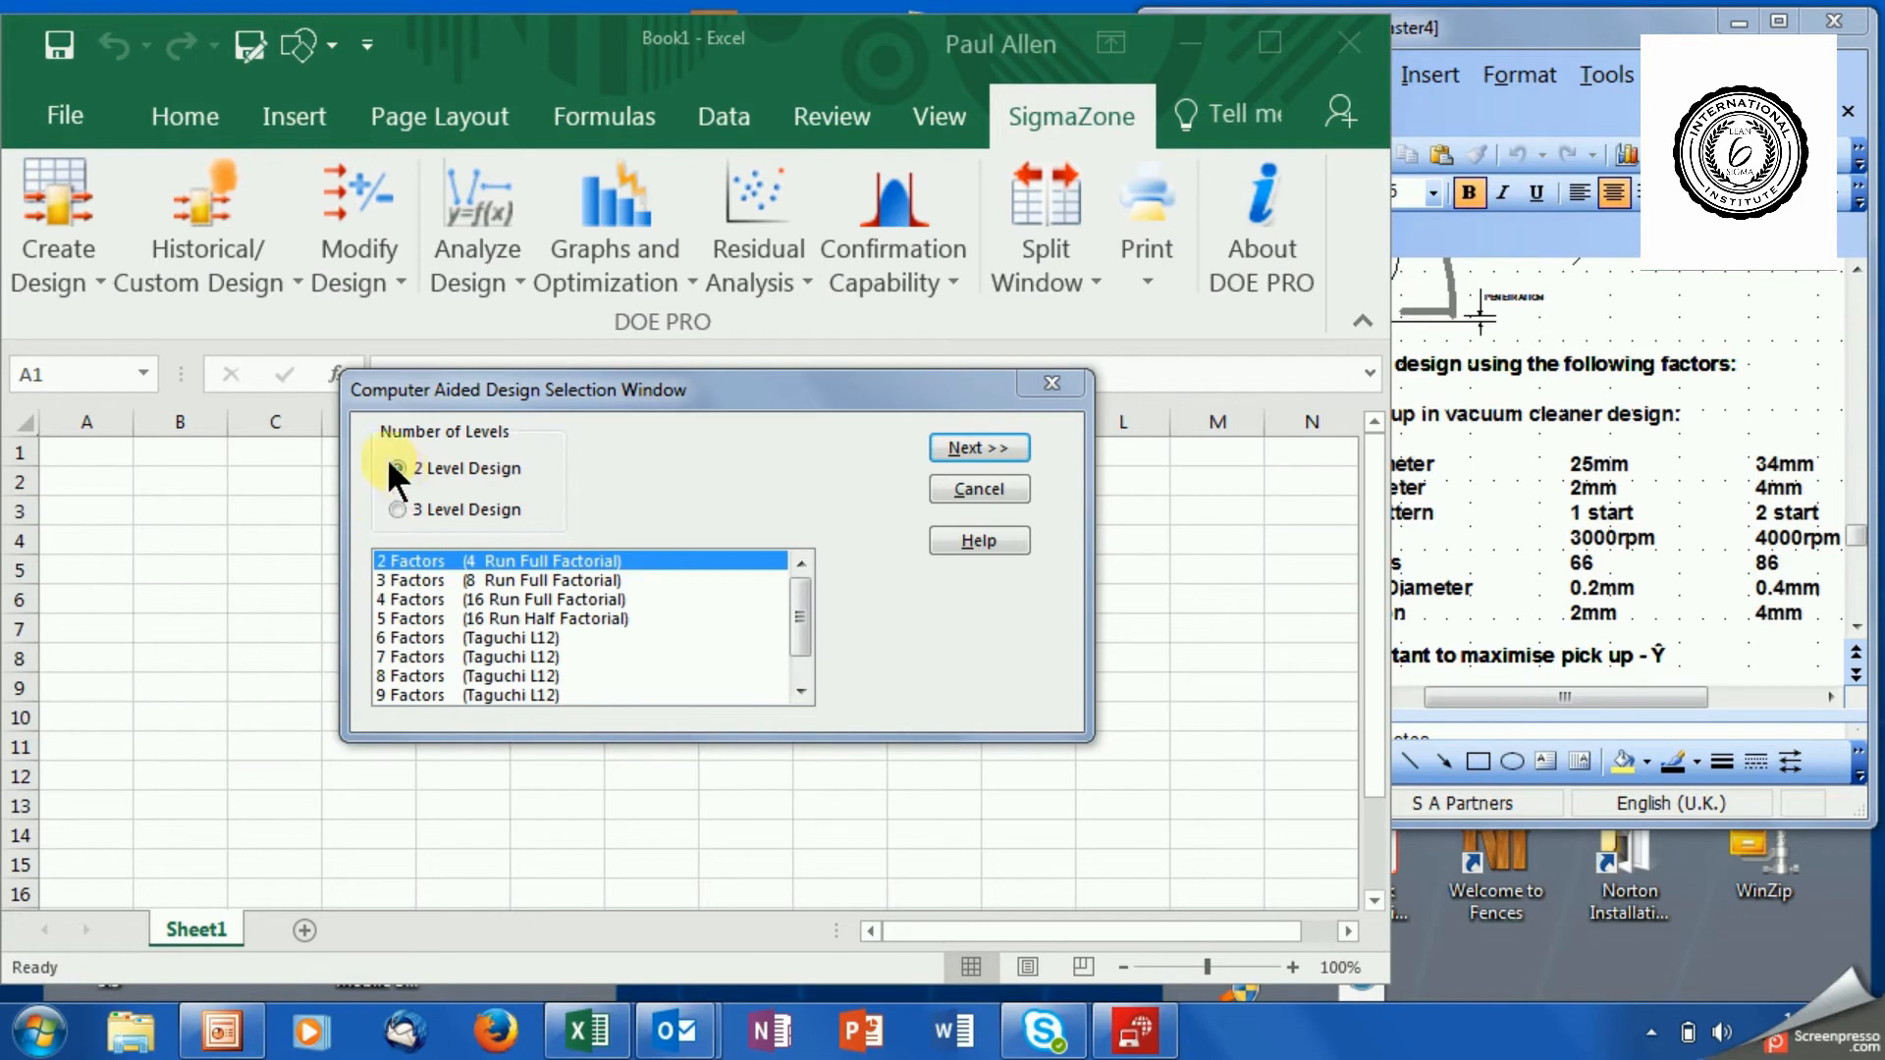
left_click(399, 658)
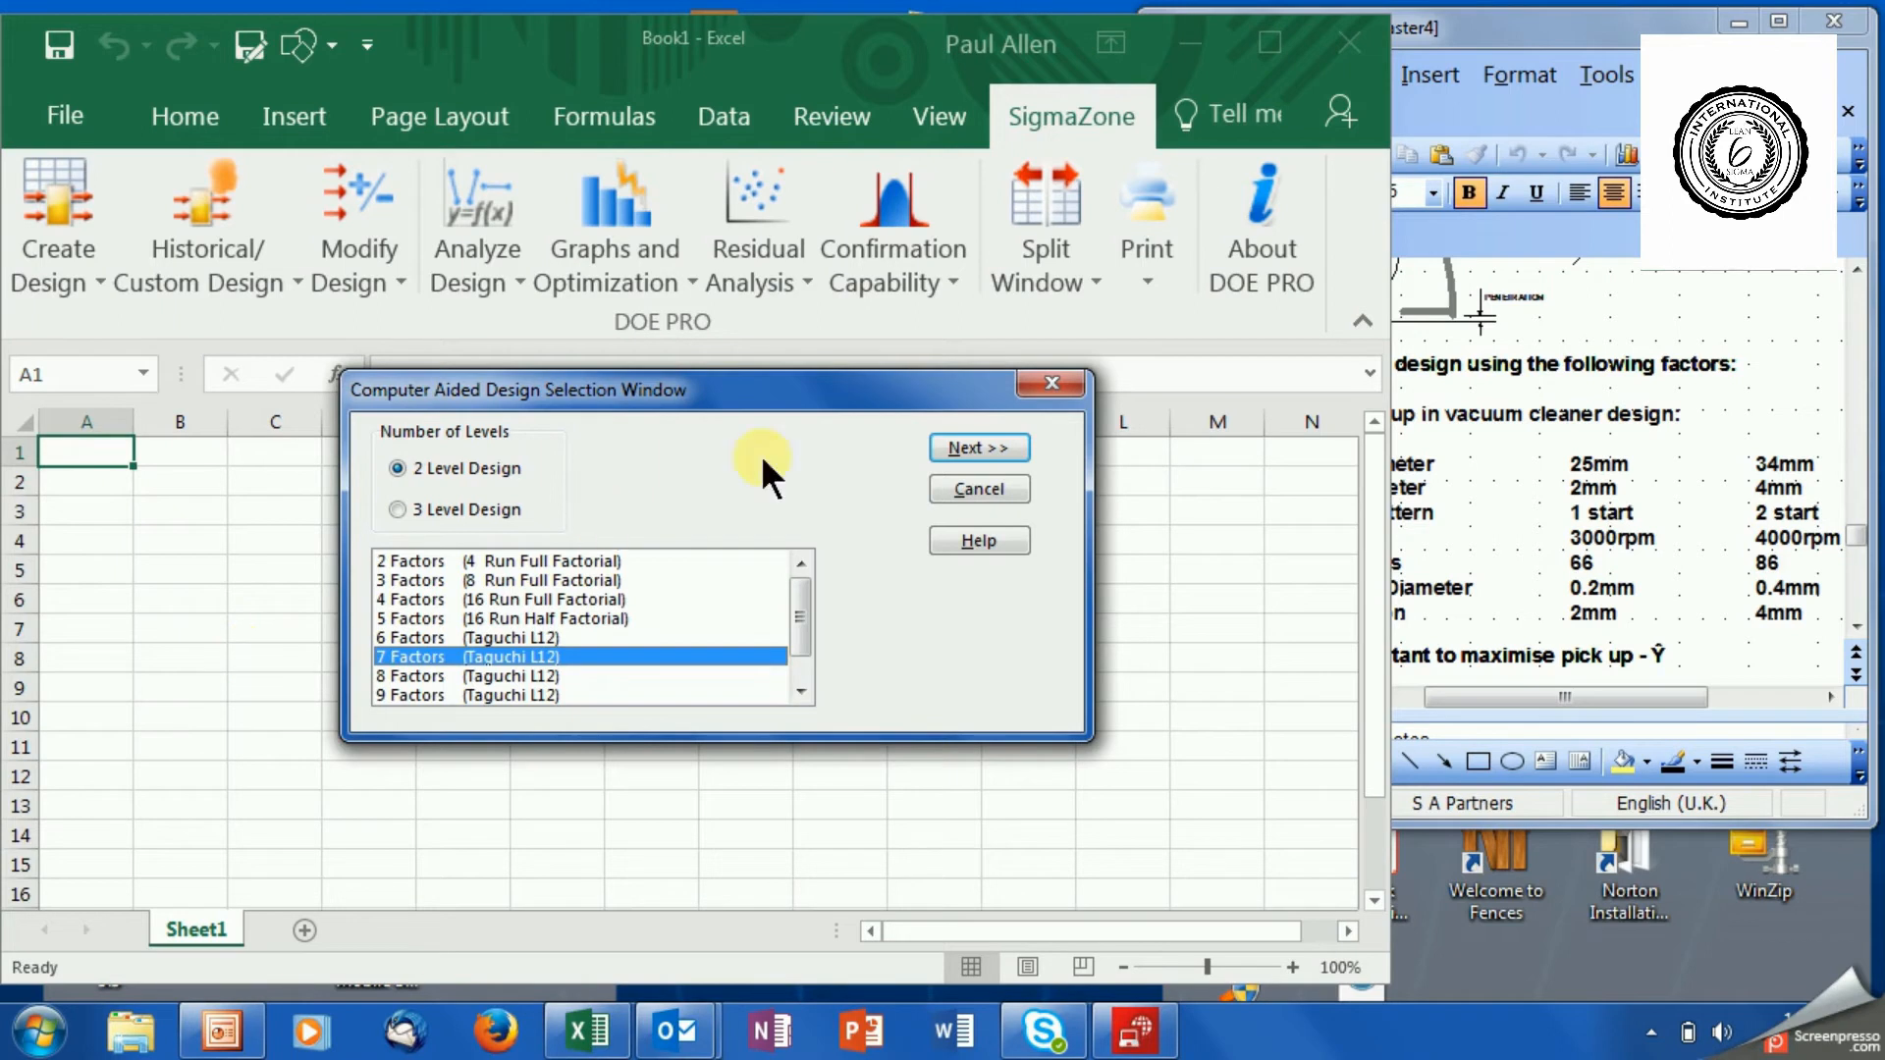
left_click(942, 448)
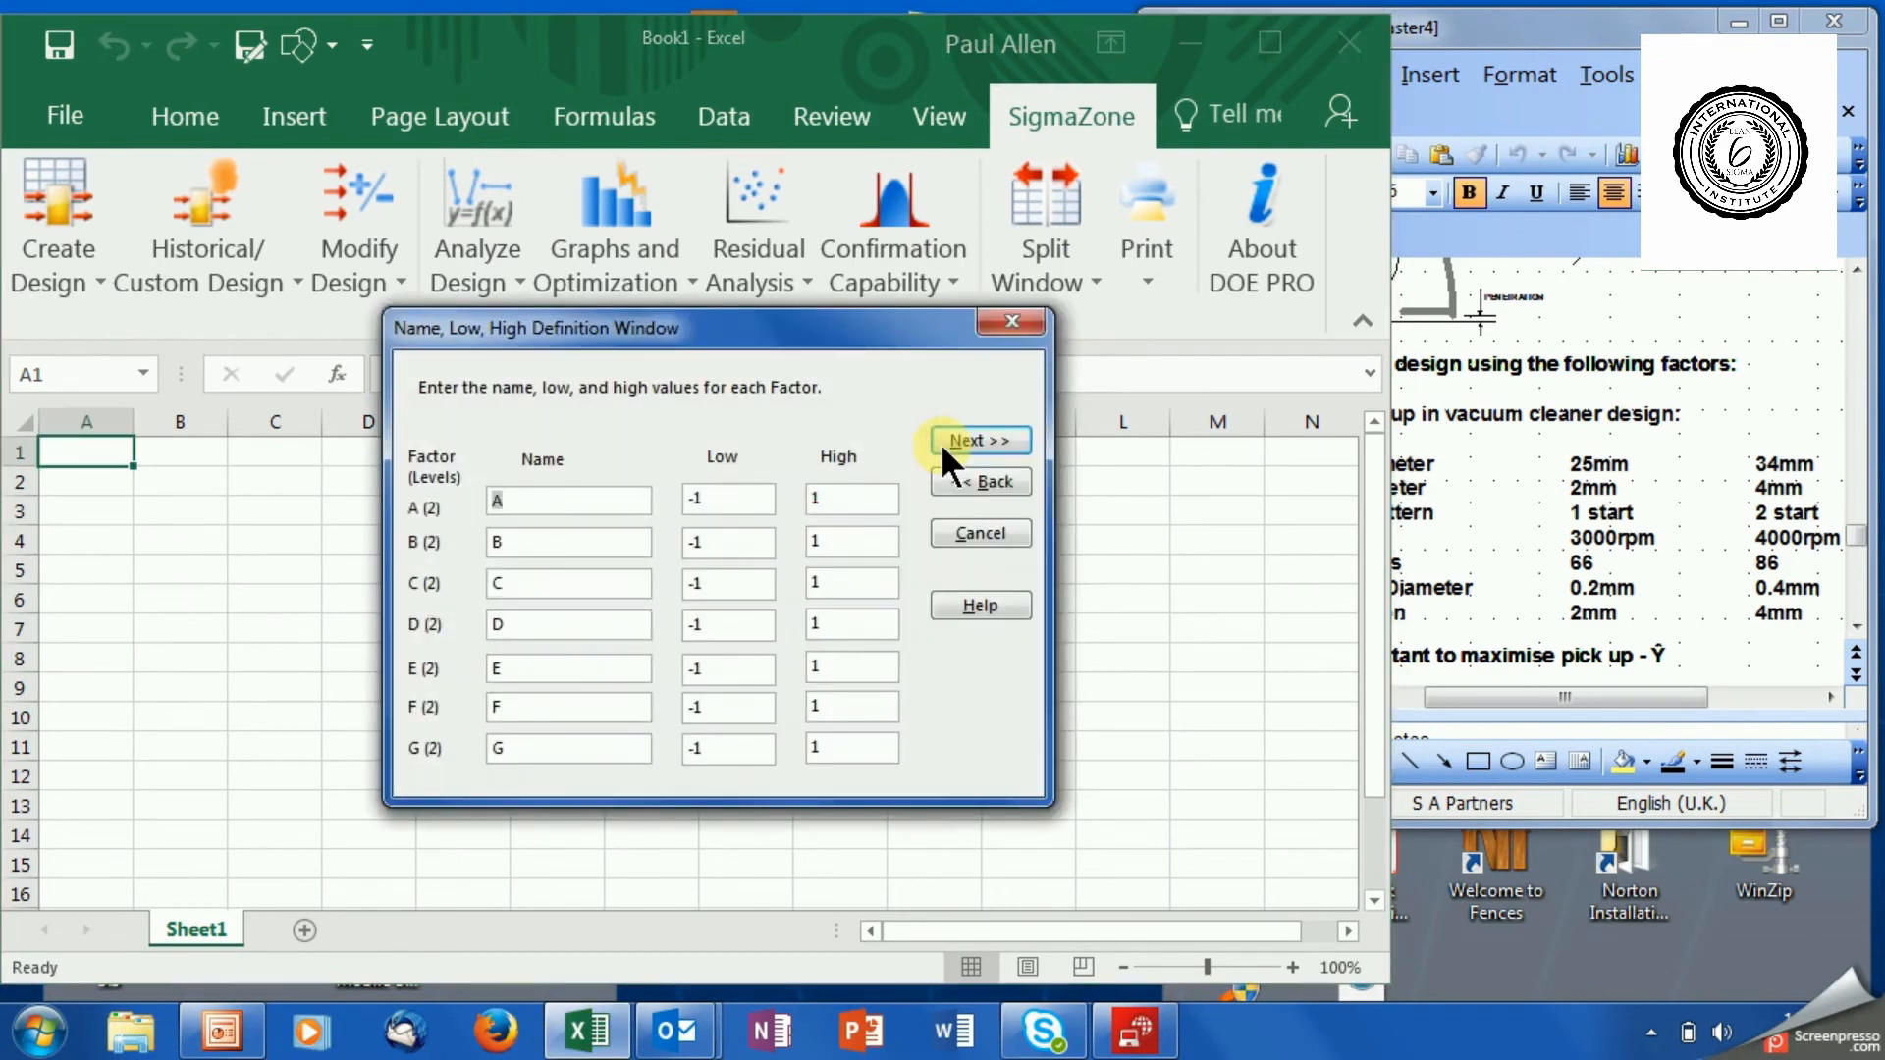
Define factor A as Brush Diameter with low value 25 and high value 34.
type("Brush Diameter")
key("Tab")
type("25")
key("Tab")
type("34")
key("Tab")
Define factor B as Tuft Dia with low value 1 and high value 4.
type("Tuft Dia")
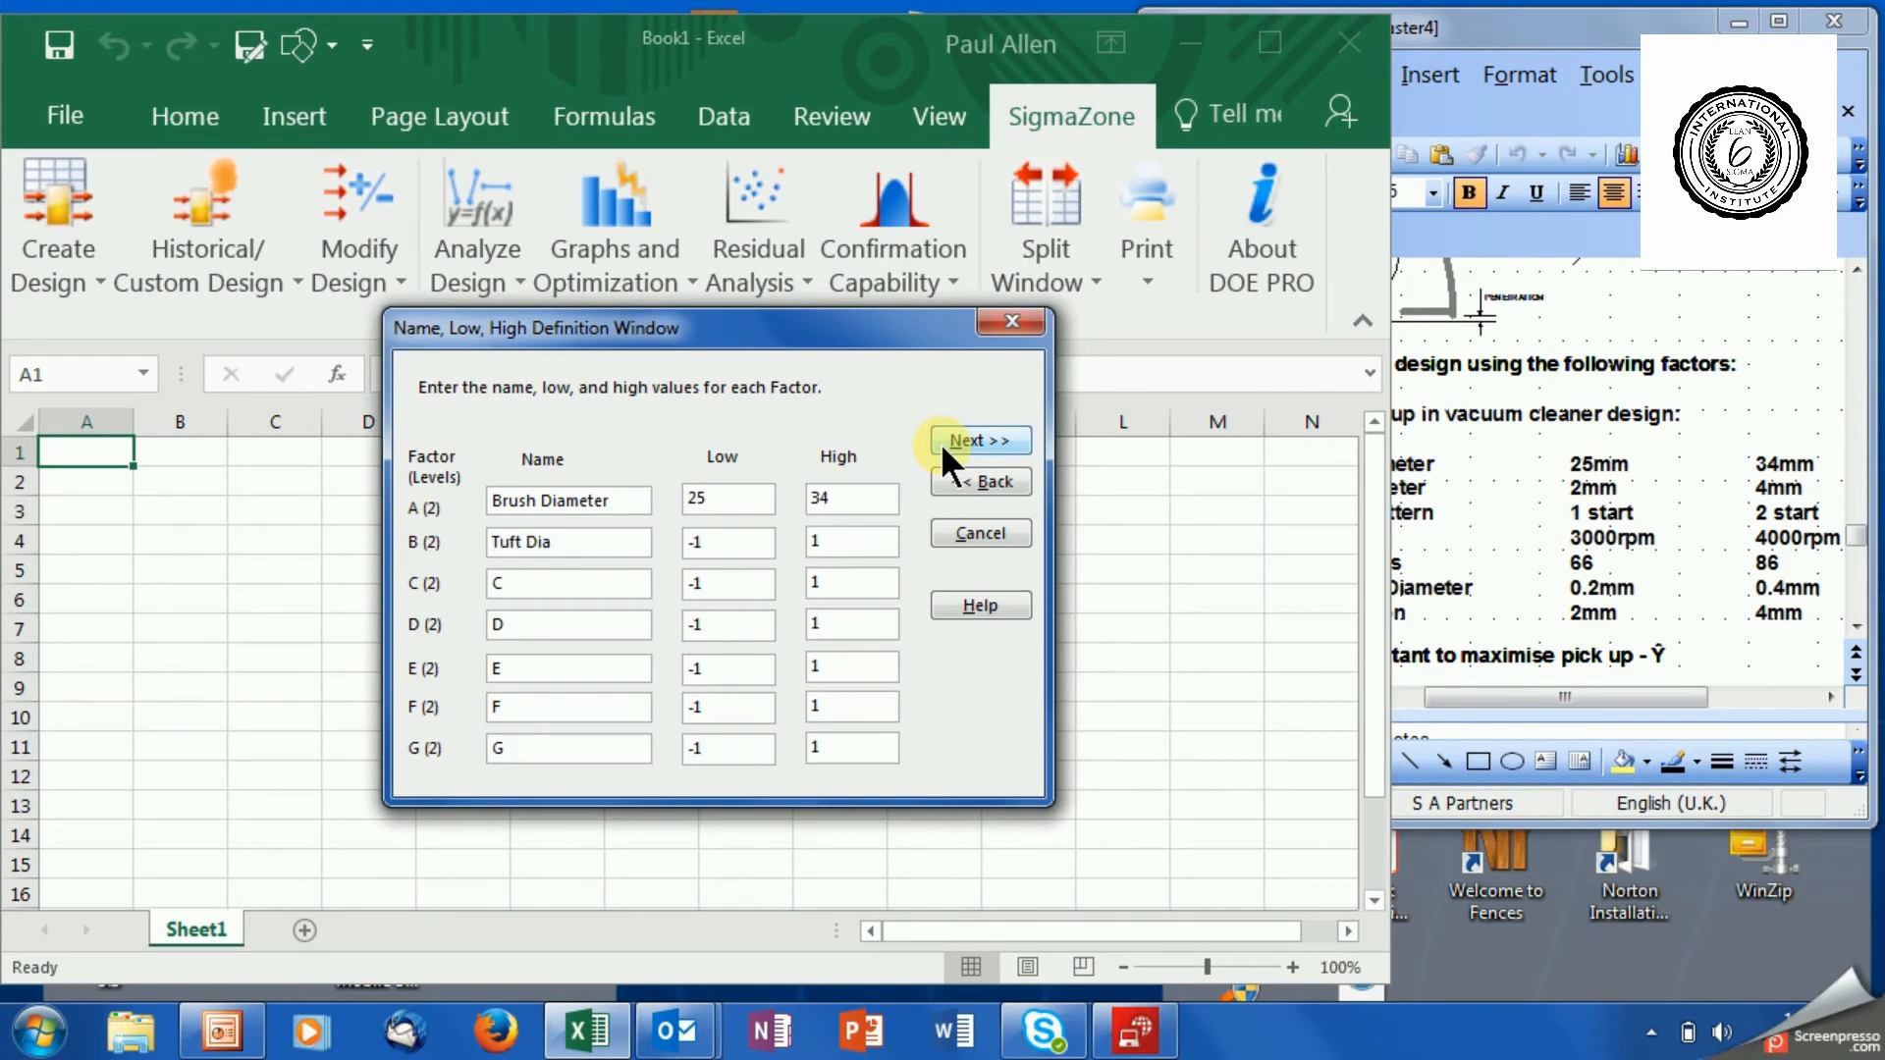
key("Tab")
type("1")
key("Tab")
type("4")
key("Tab")
Define factor C as Pattern with low value 1 and high value 2.
type("Pattern")
key("Tab")
type("1")
key("Tab")
type("2")
key("Tab")
Define factor D as RPM with low value 3000 and high value 4000.
type("RPM")
key("Tab")
type("3000")
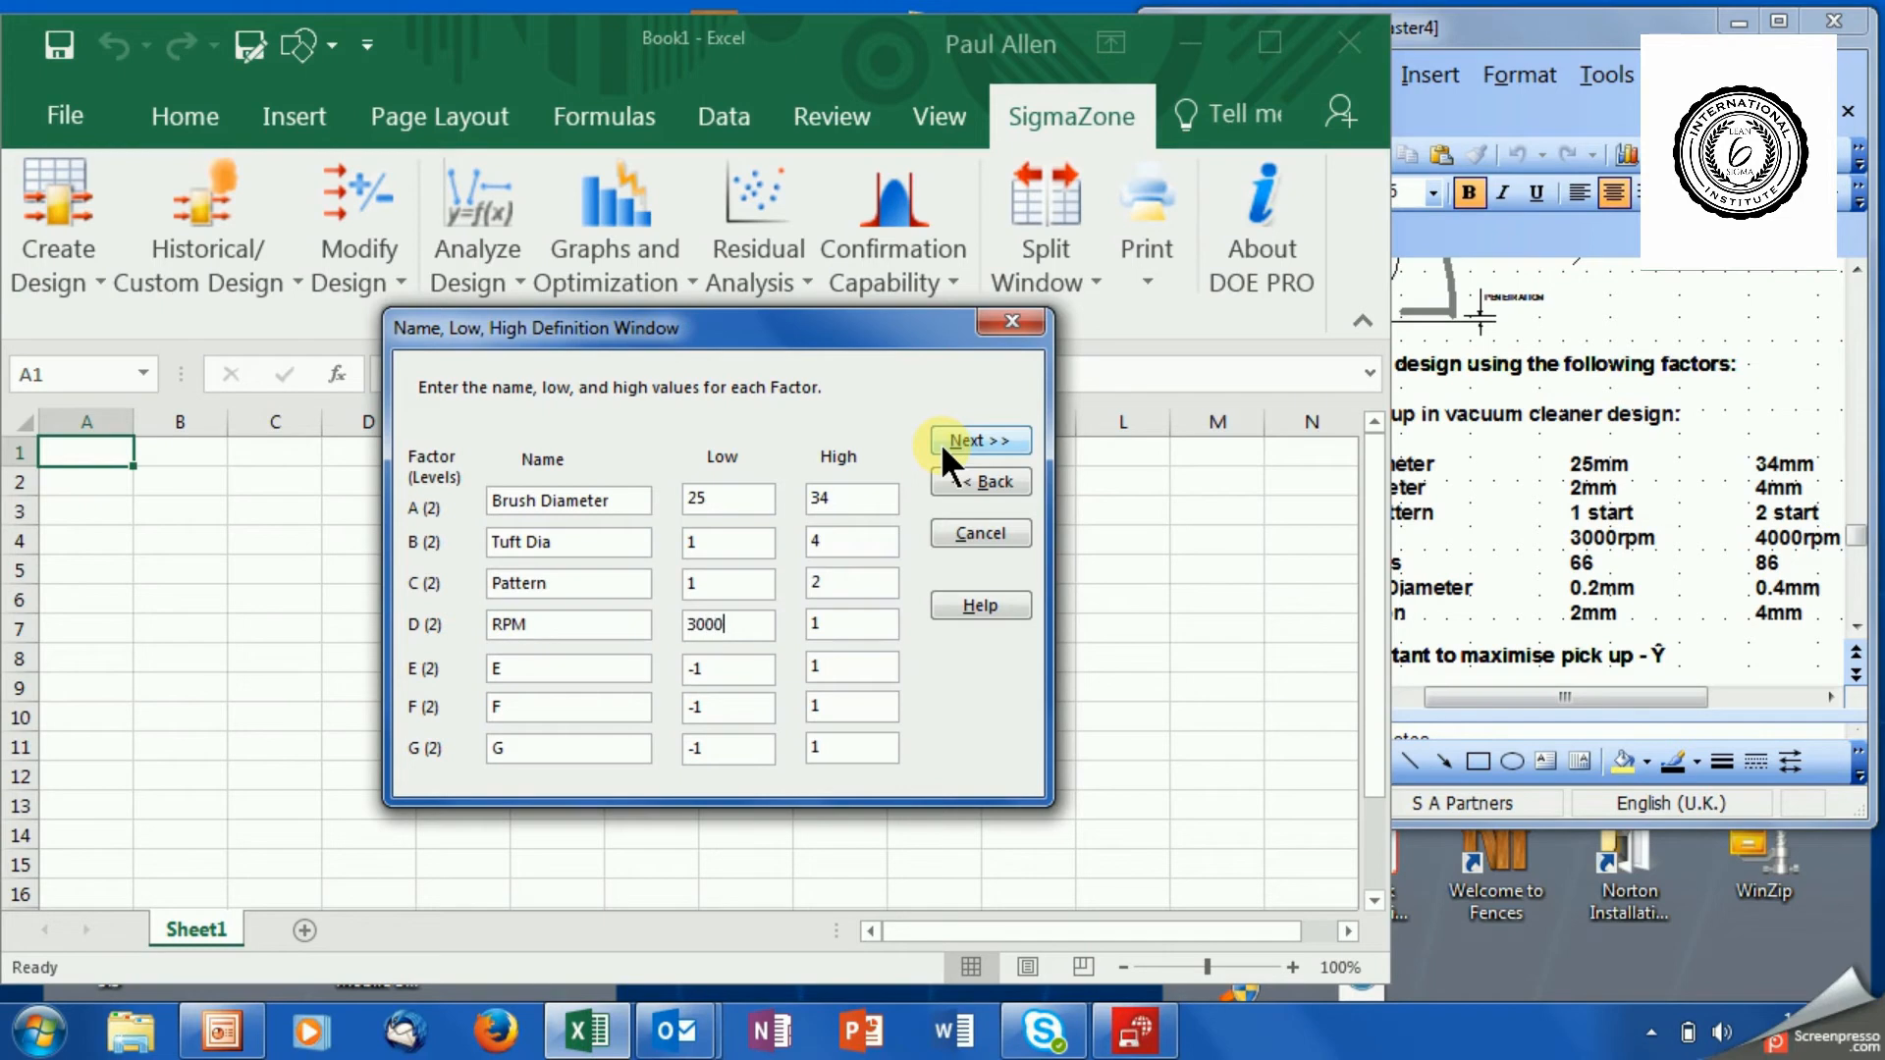
key("Tab")
type("4000")
key("Tab")
Define factor E as No of Tufts with low value 66 and high value 86.
type("No of Tufts")
key("Tab")
type("66")
key("Tab")
type("86")
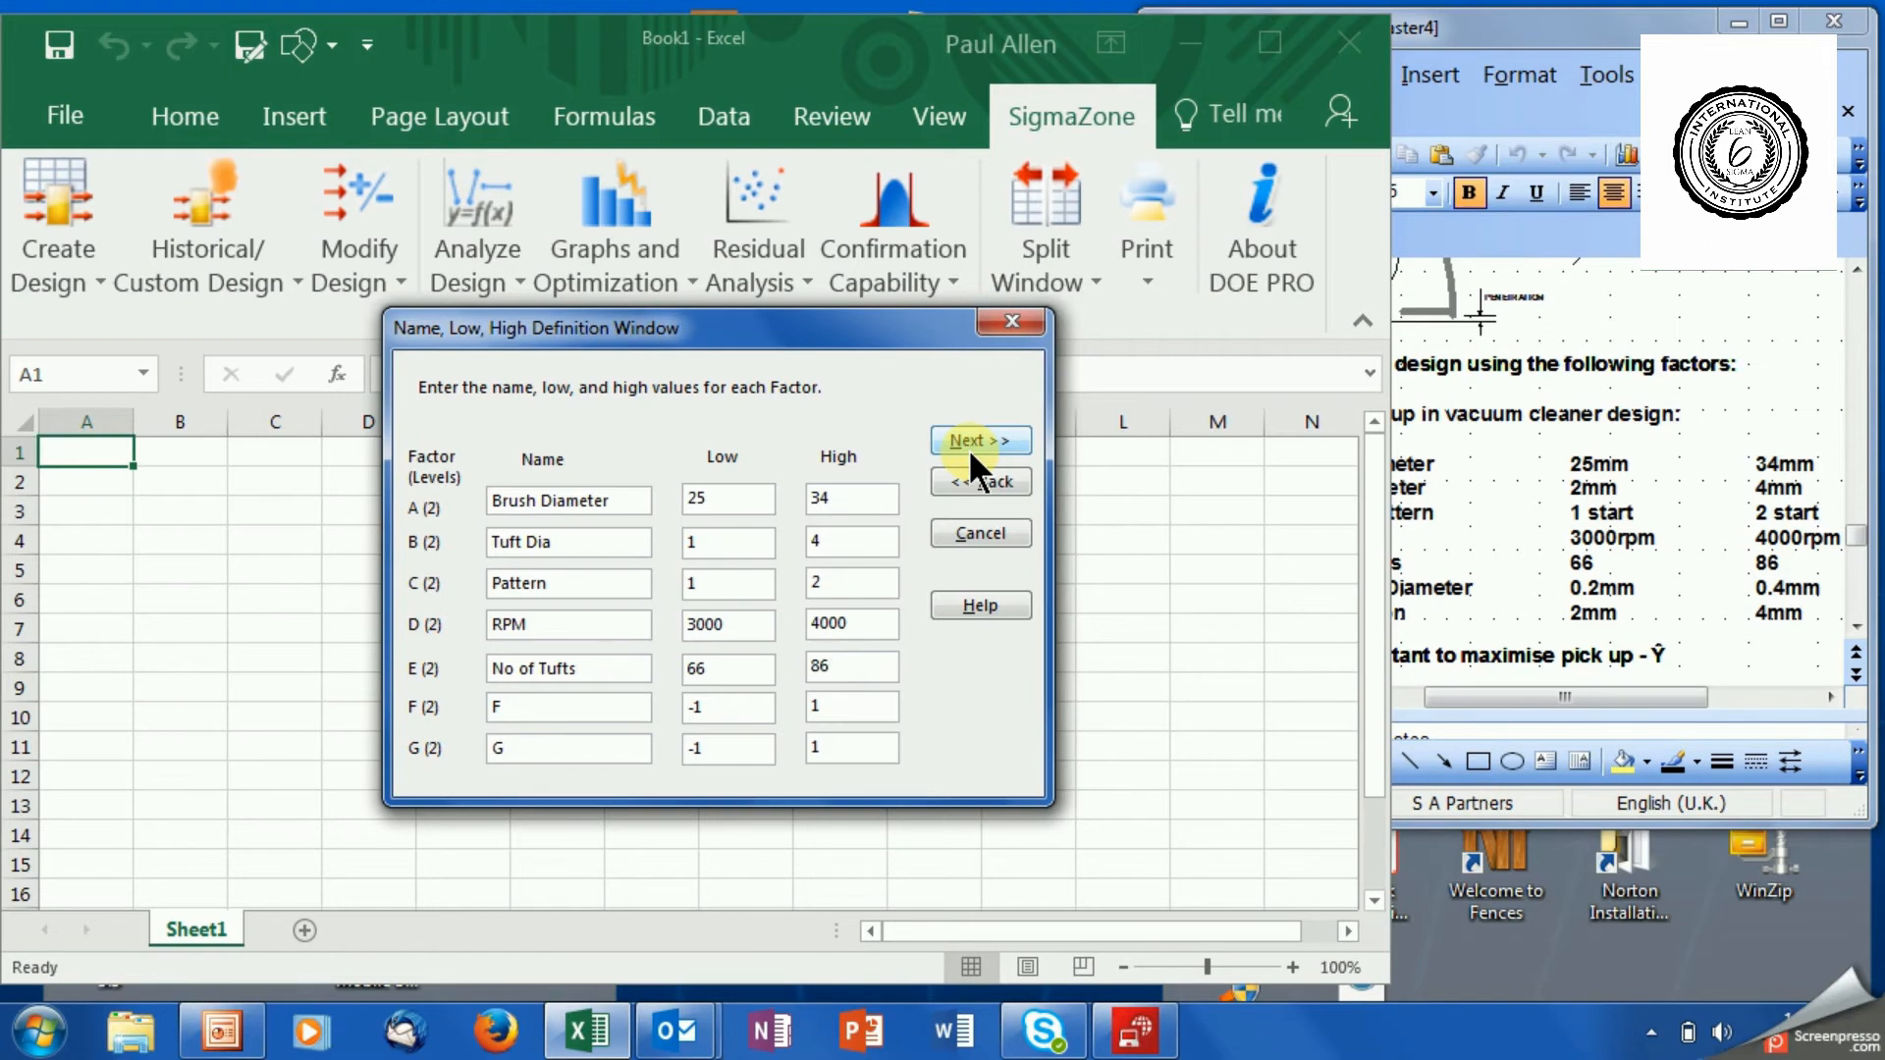
Name factor F Bristle Diameter.
left_click(569, 706)
key("BackSpace")
type("Bristle Diameter")
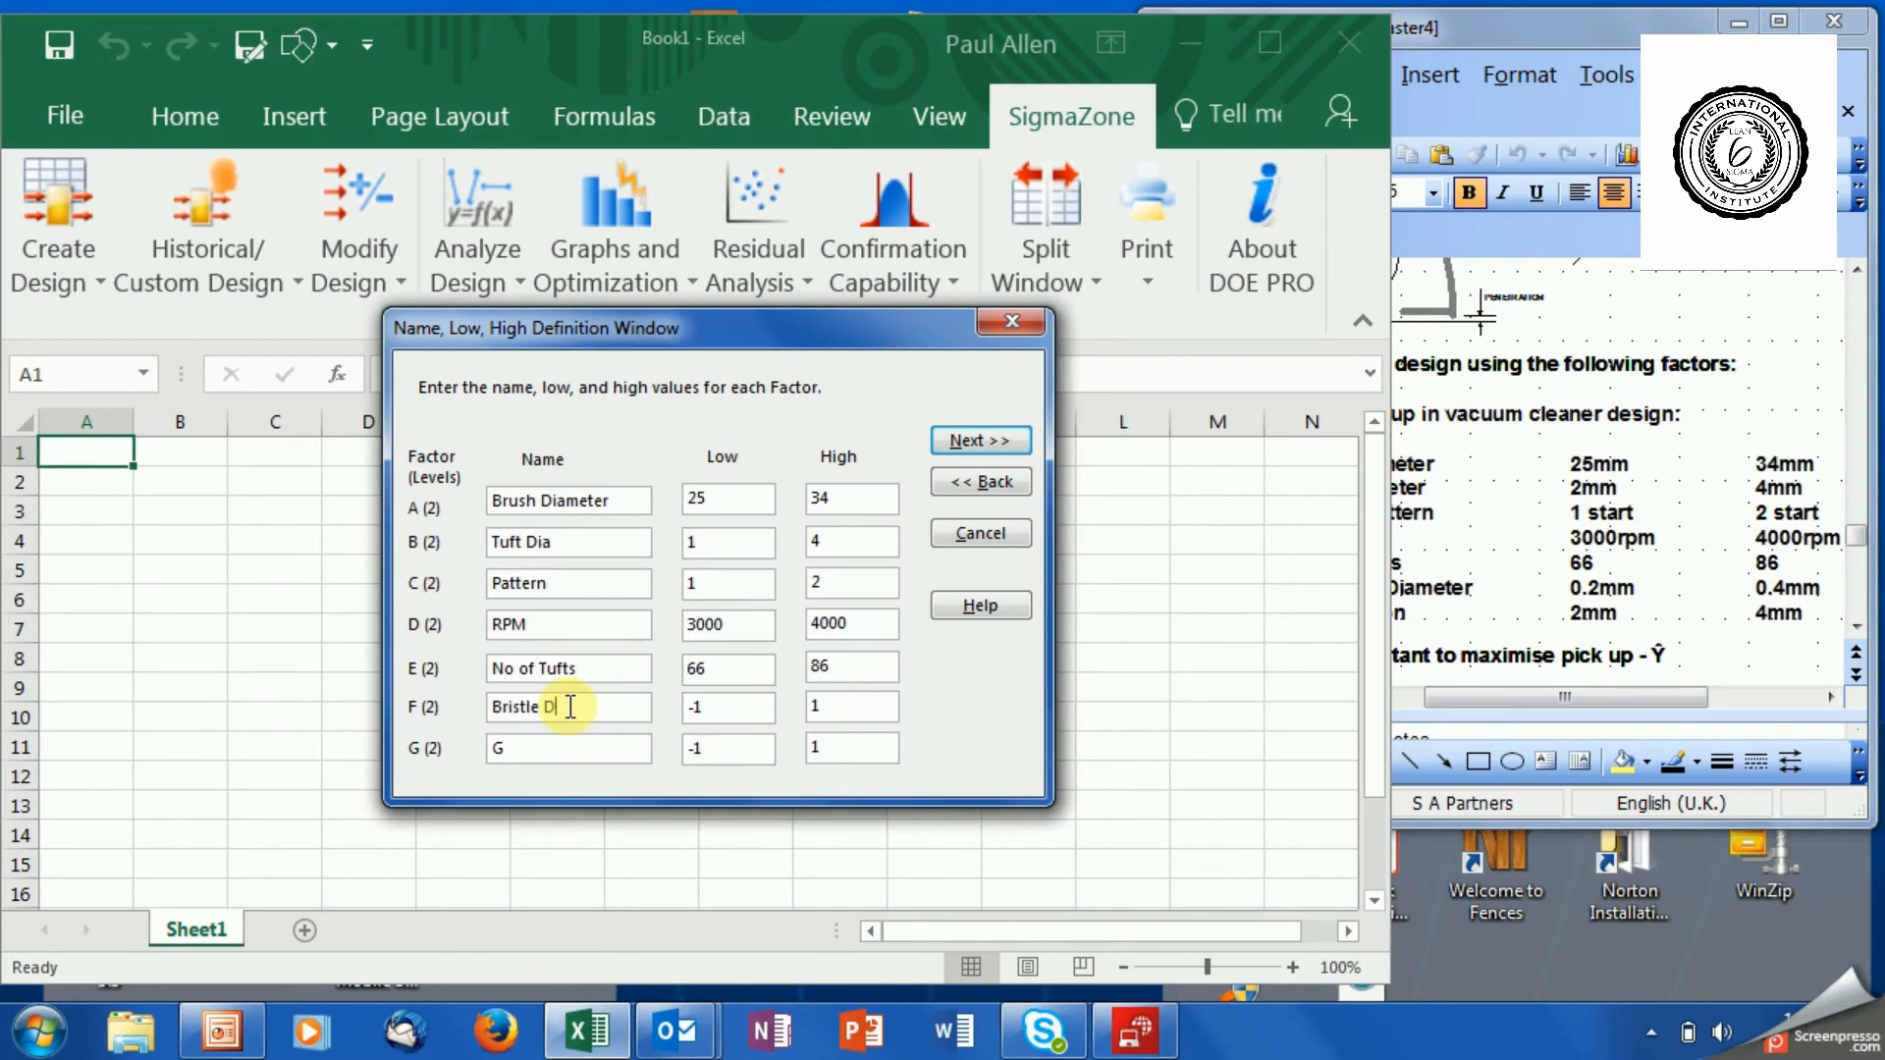
key("Tab")
type(",2")
key("Tab")
type(",4")
key("BackSpace")
key("BackSpace")
Set the Bristle Diameter factor's low value to .2 and its high value to .4.
left_click(707, 706)
key("BackSpace")
key("BackSpace")
type(".2")
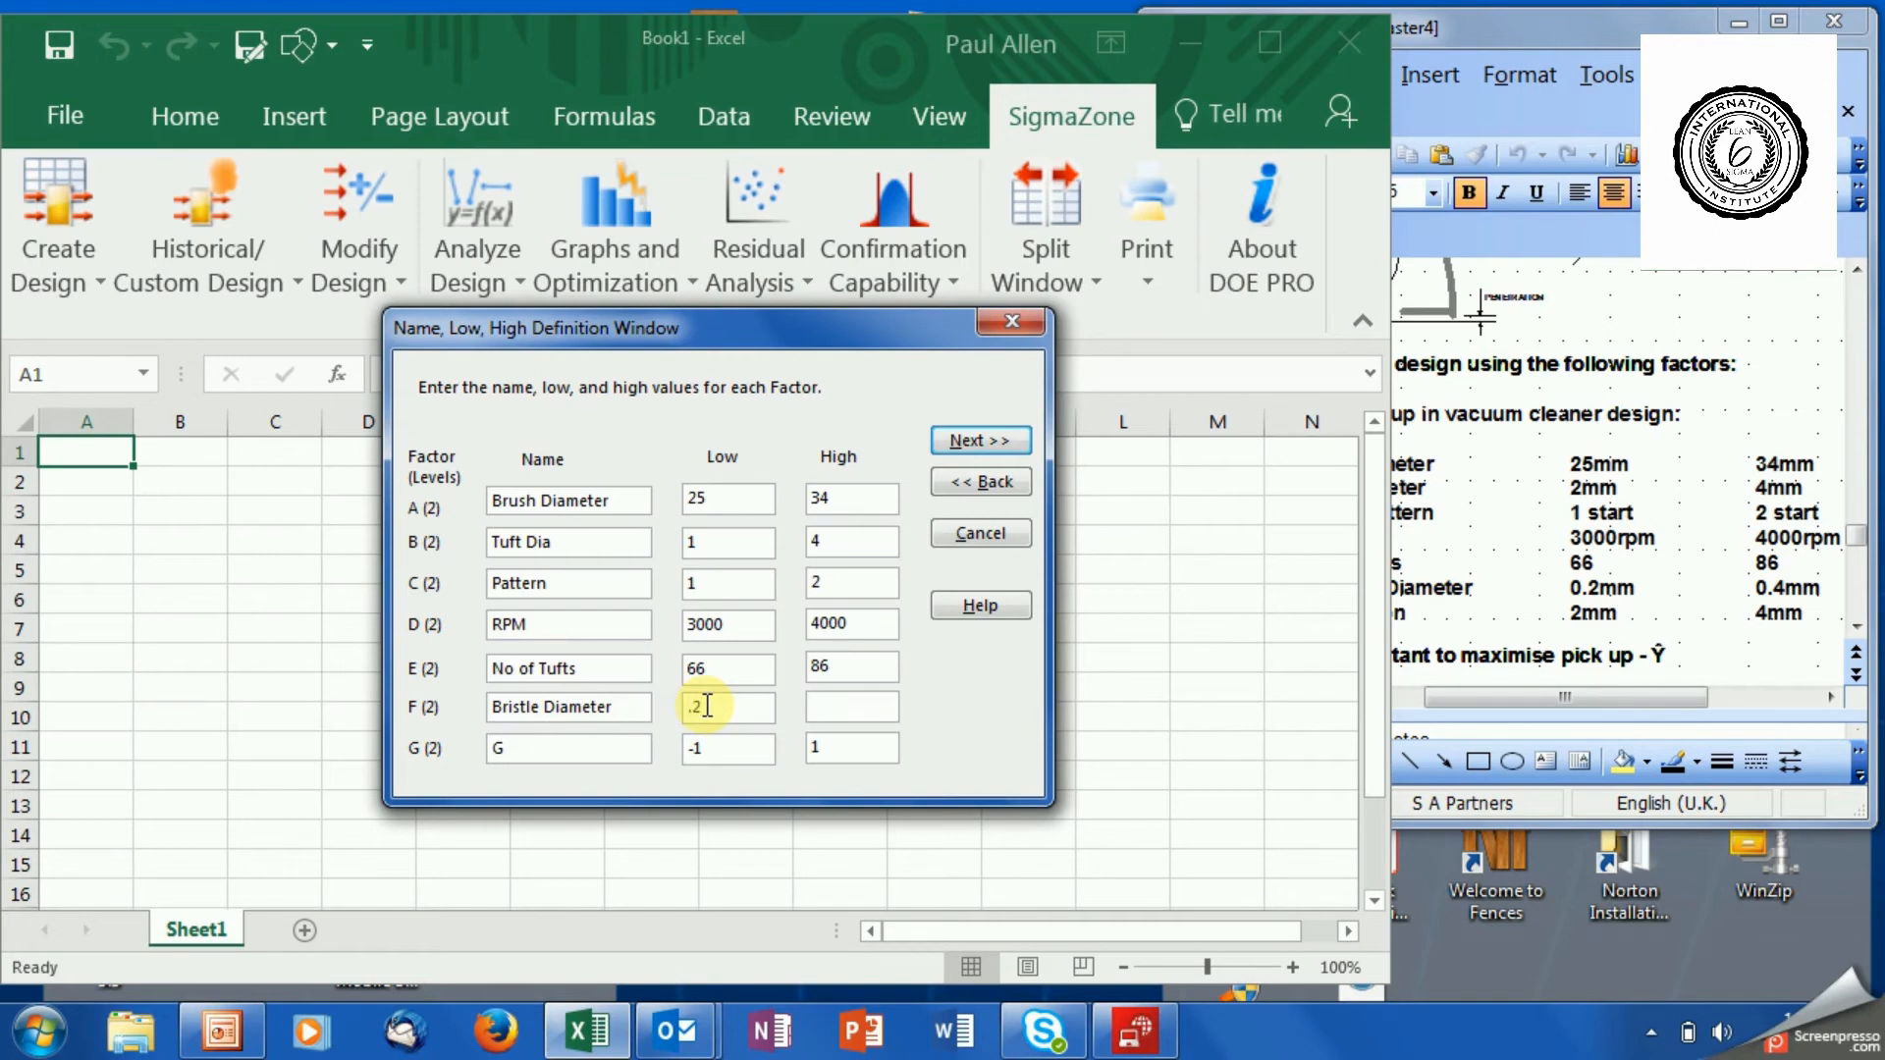
key("Tab")
type(".4")
key("Tab")
Define factor G as Impact with low value 2 and high value 4, and accept the factor definitions.
type("Impact")
key("Tab")
type("2")
key("Tab")
type("4")
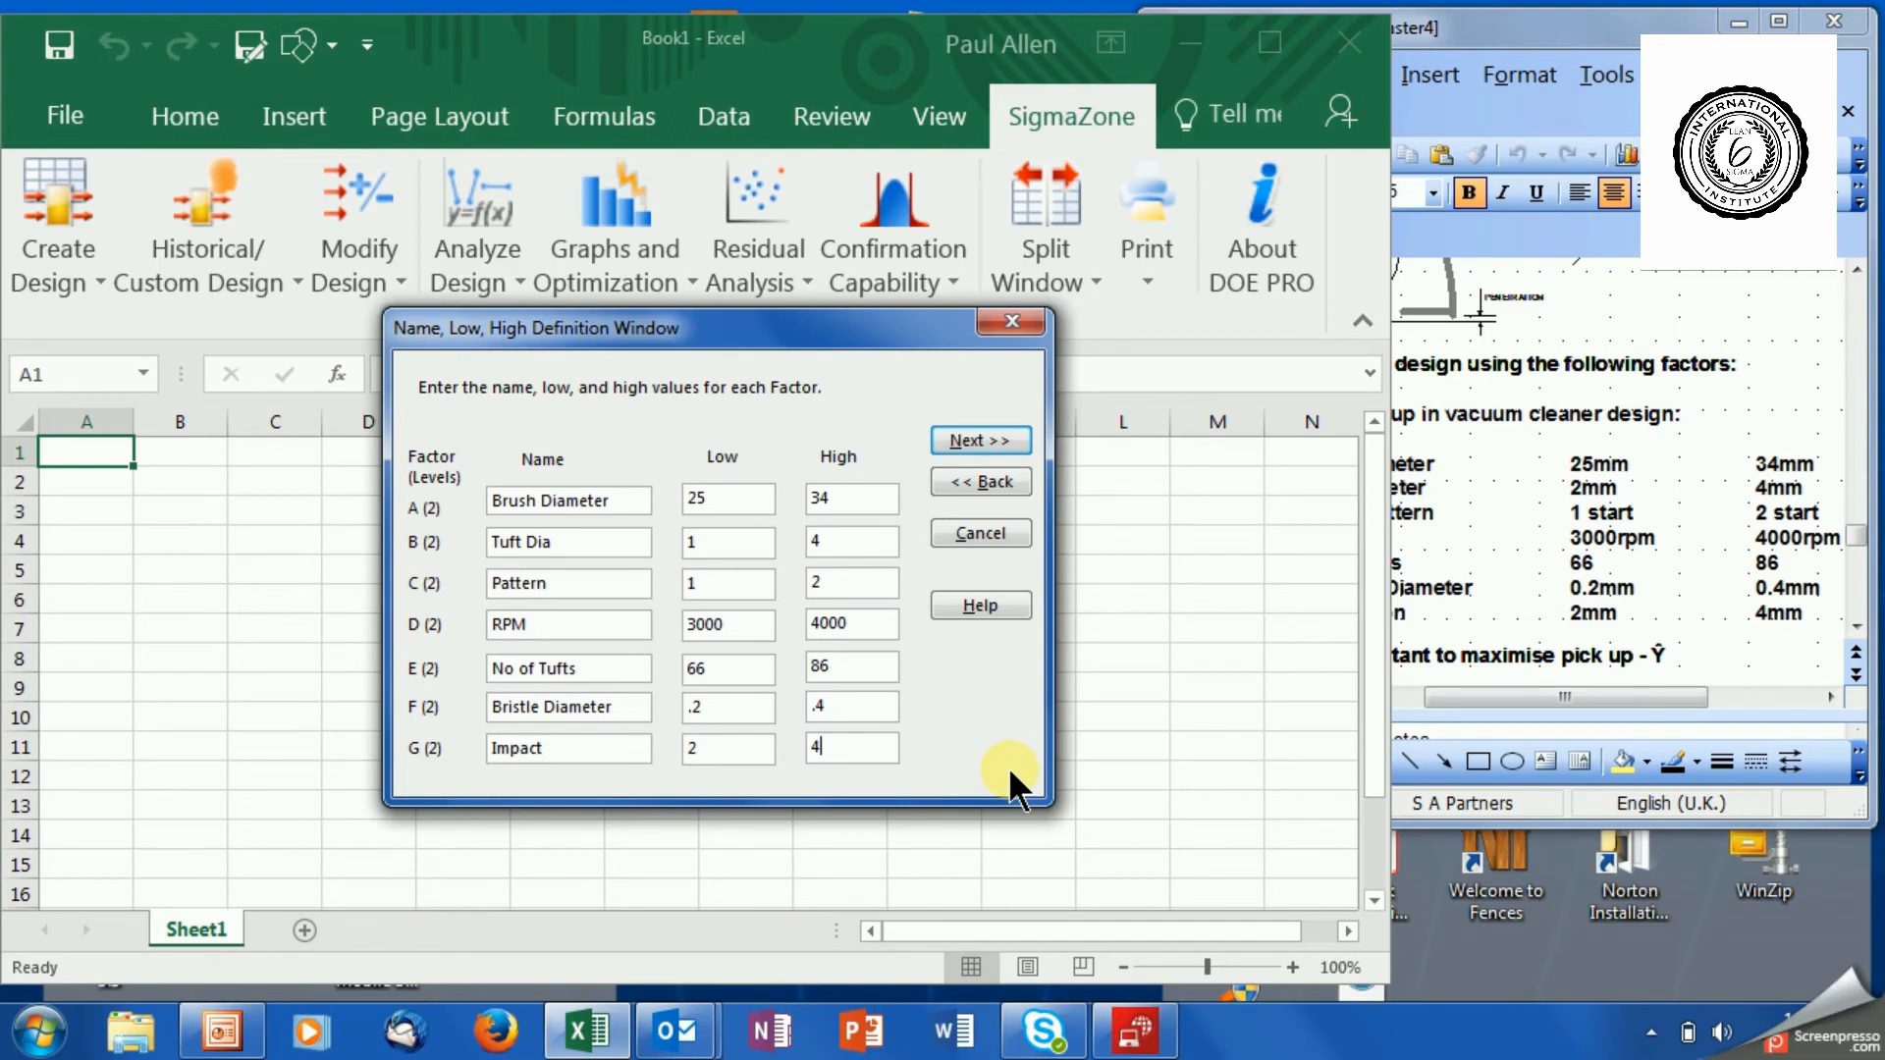
left_click(970, 439)
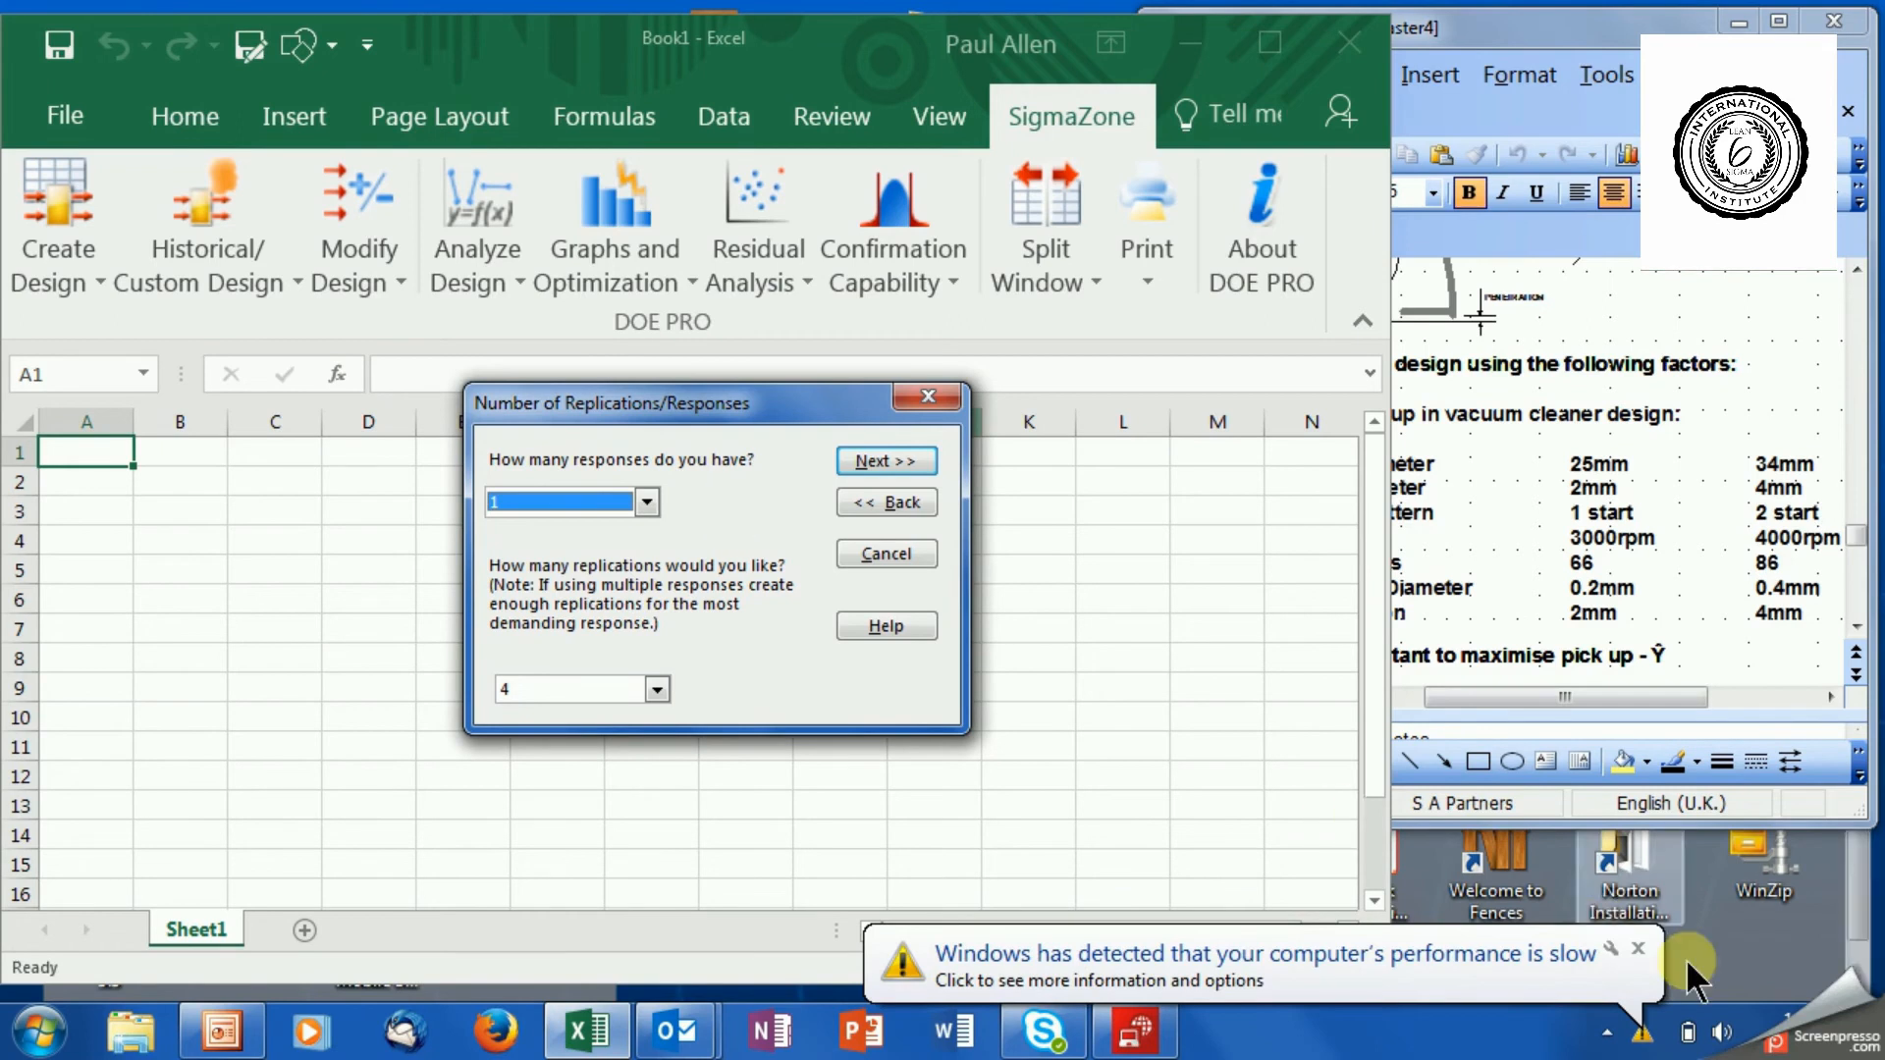
Dismiss the Windows performance notification and set the number of responses to 2.
left_click(1637, 948)
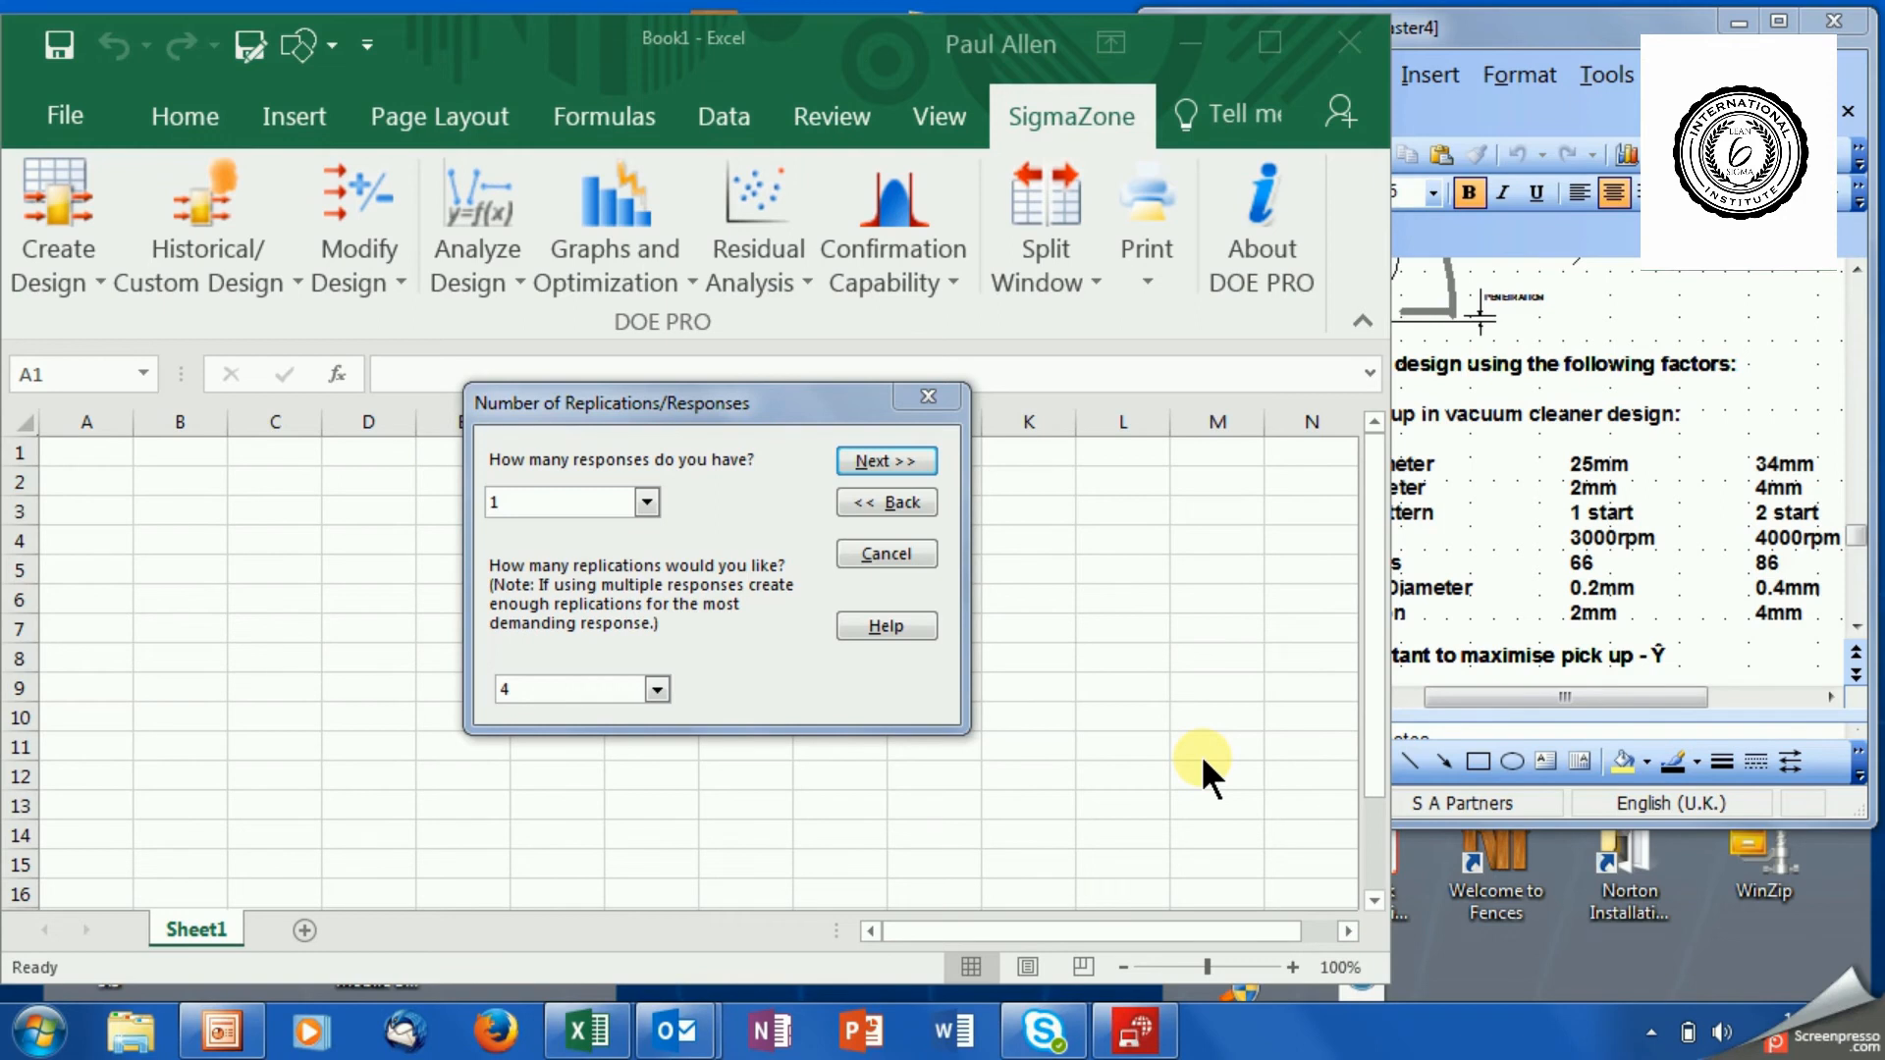
left_click(646, 503)
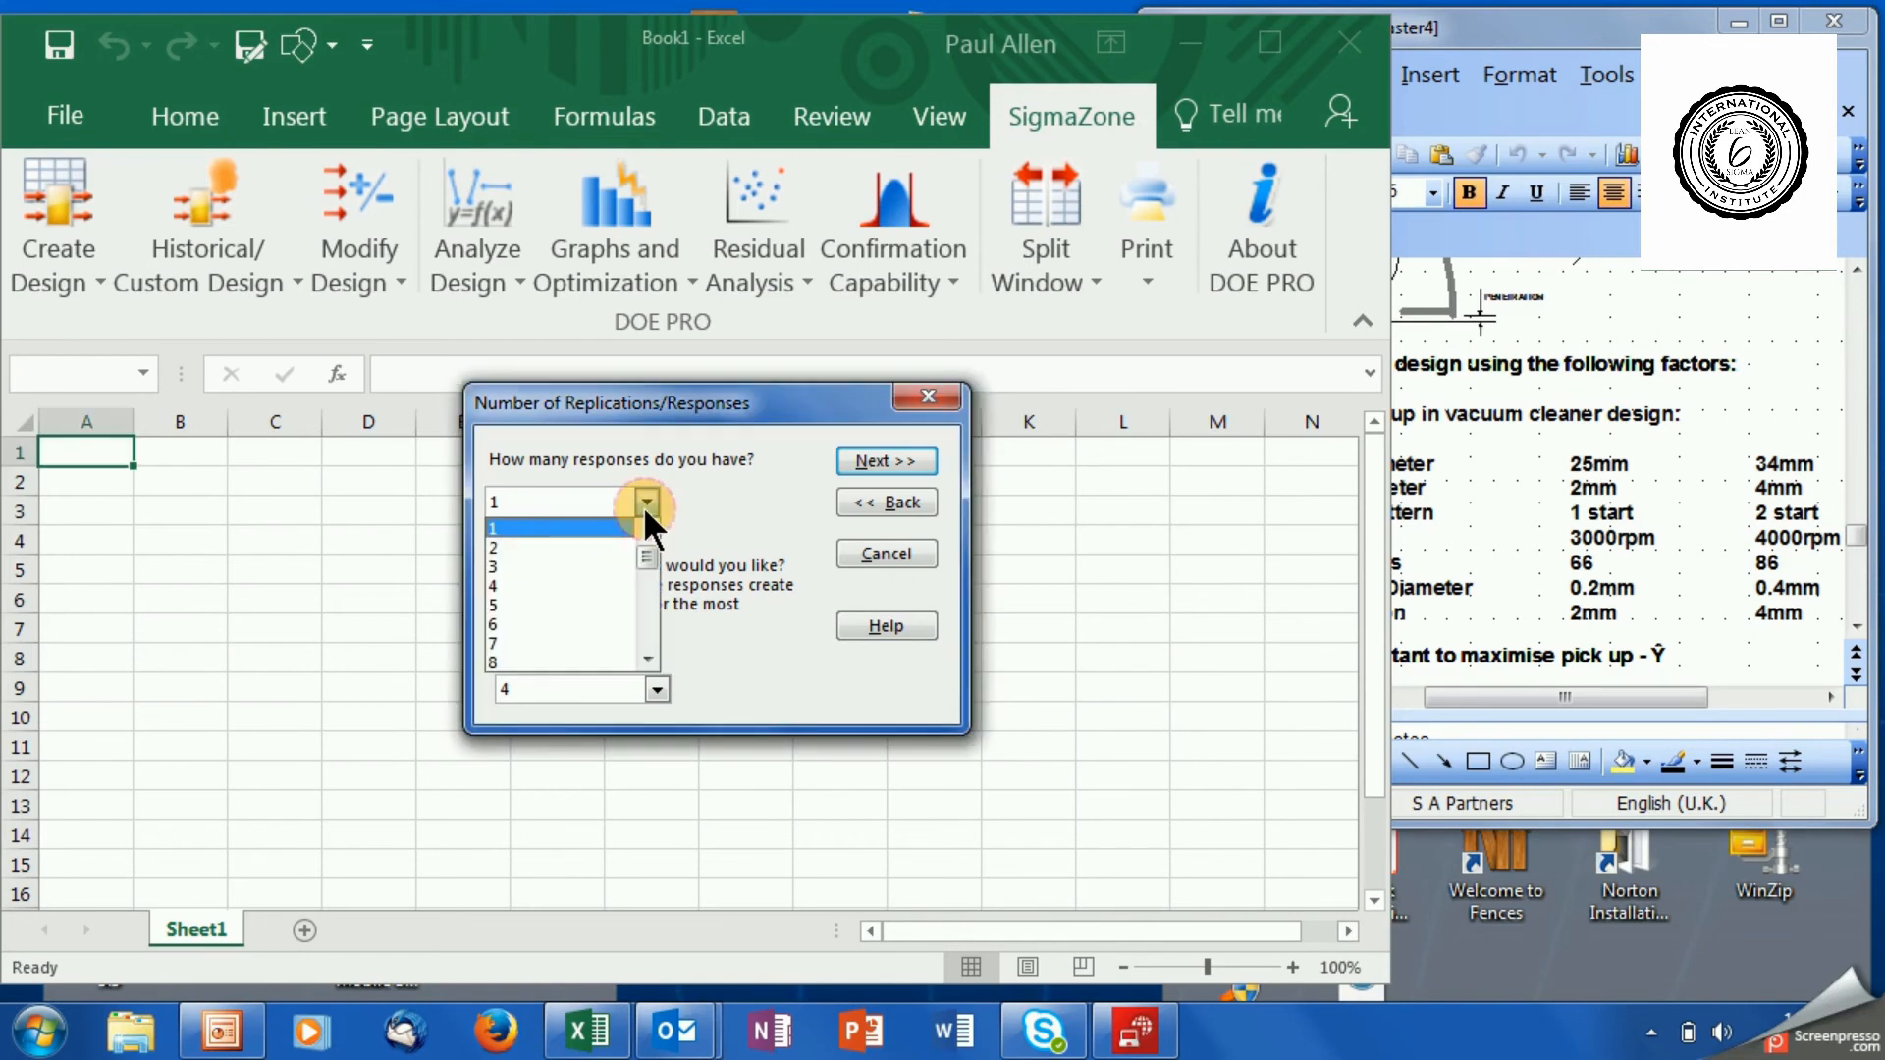
left_click(605, 540)
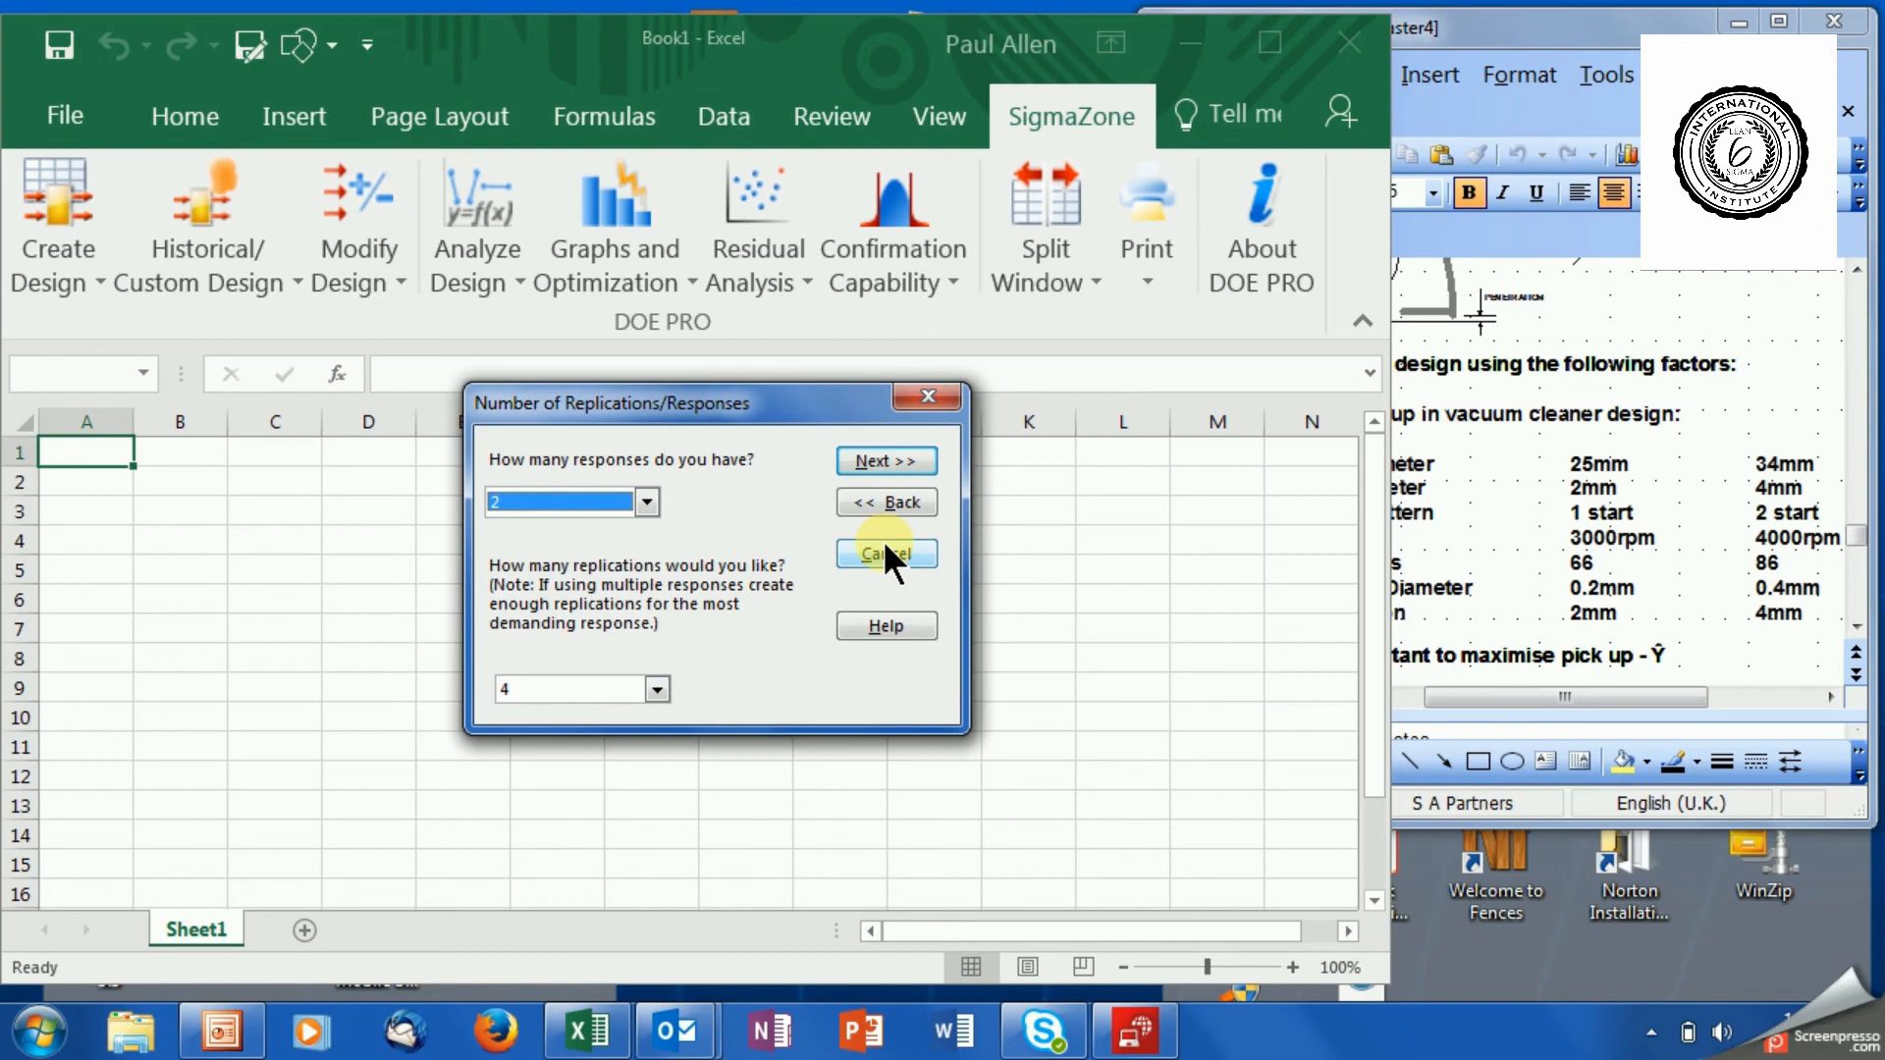
Examine the range of response counts offered for the design.
left_click(650, 503)
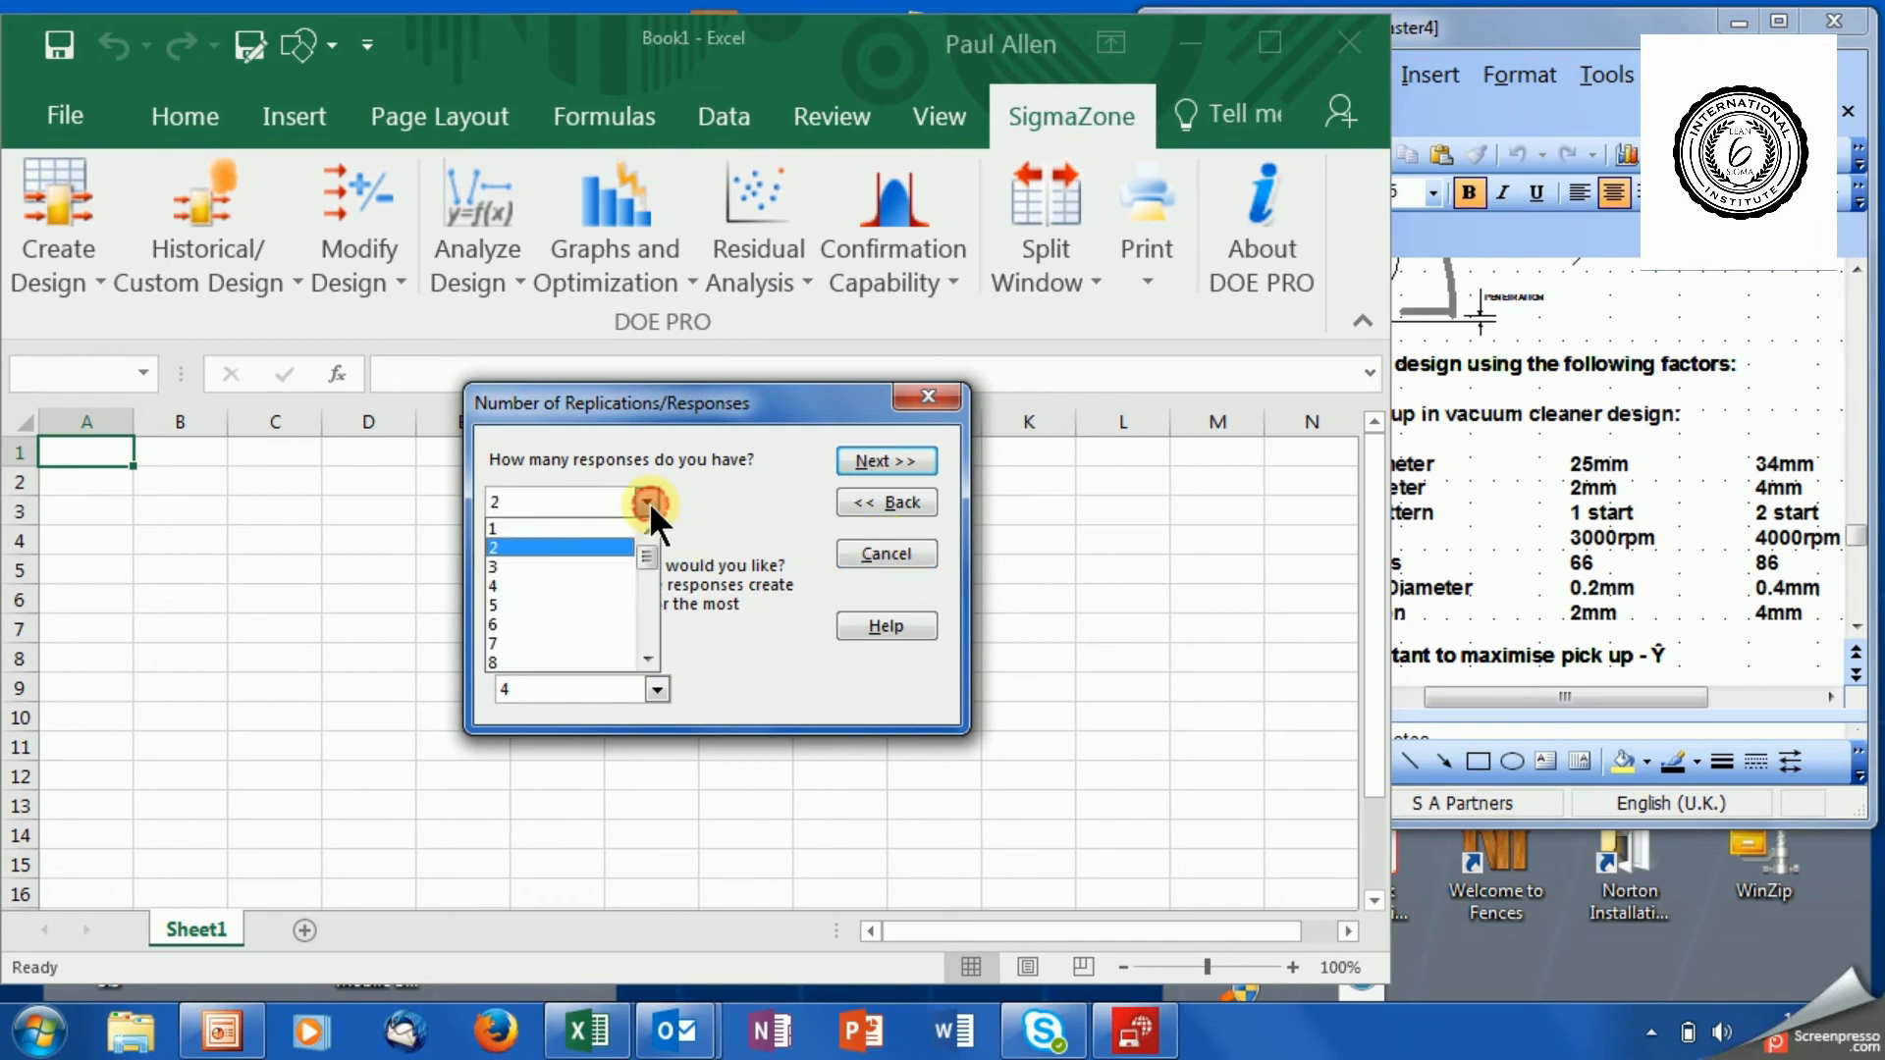
left_click(649, 626)
left_click(650, 627)
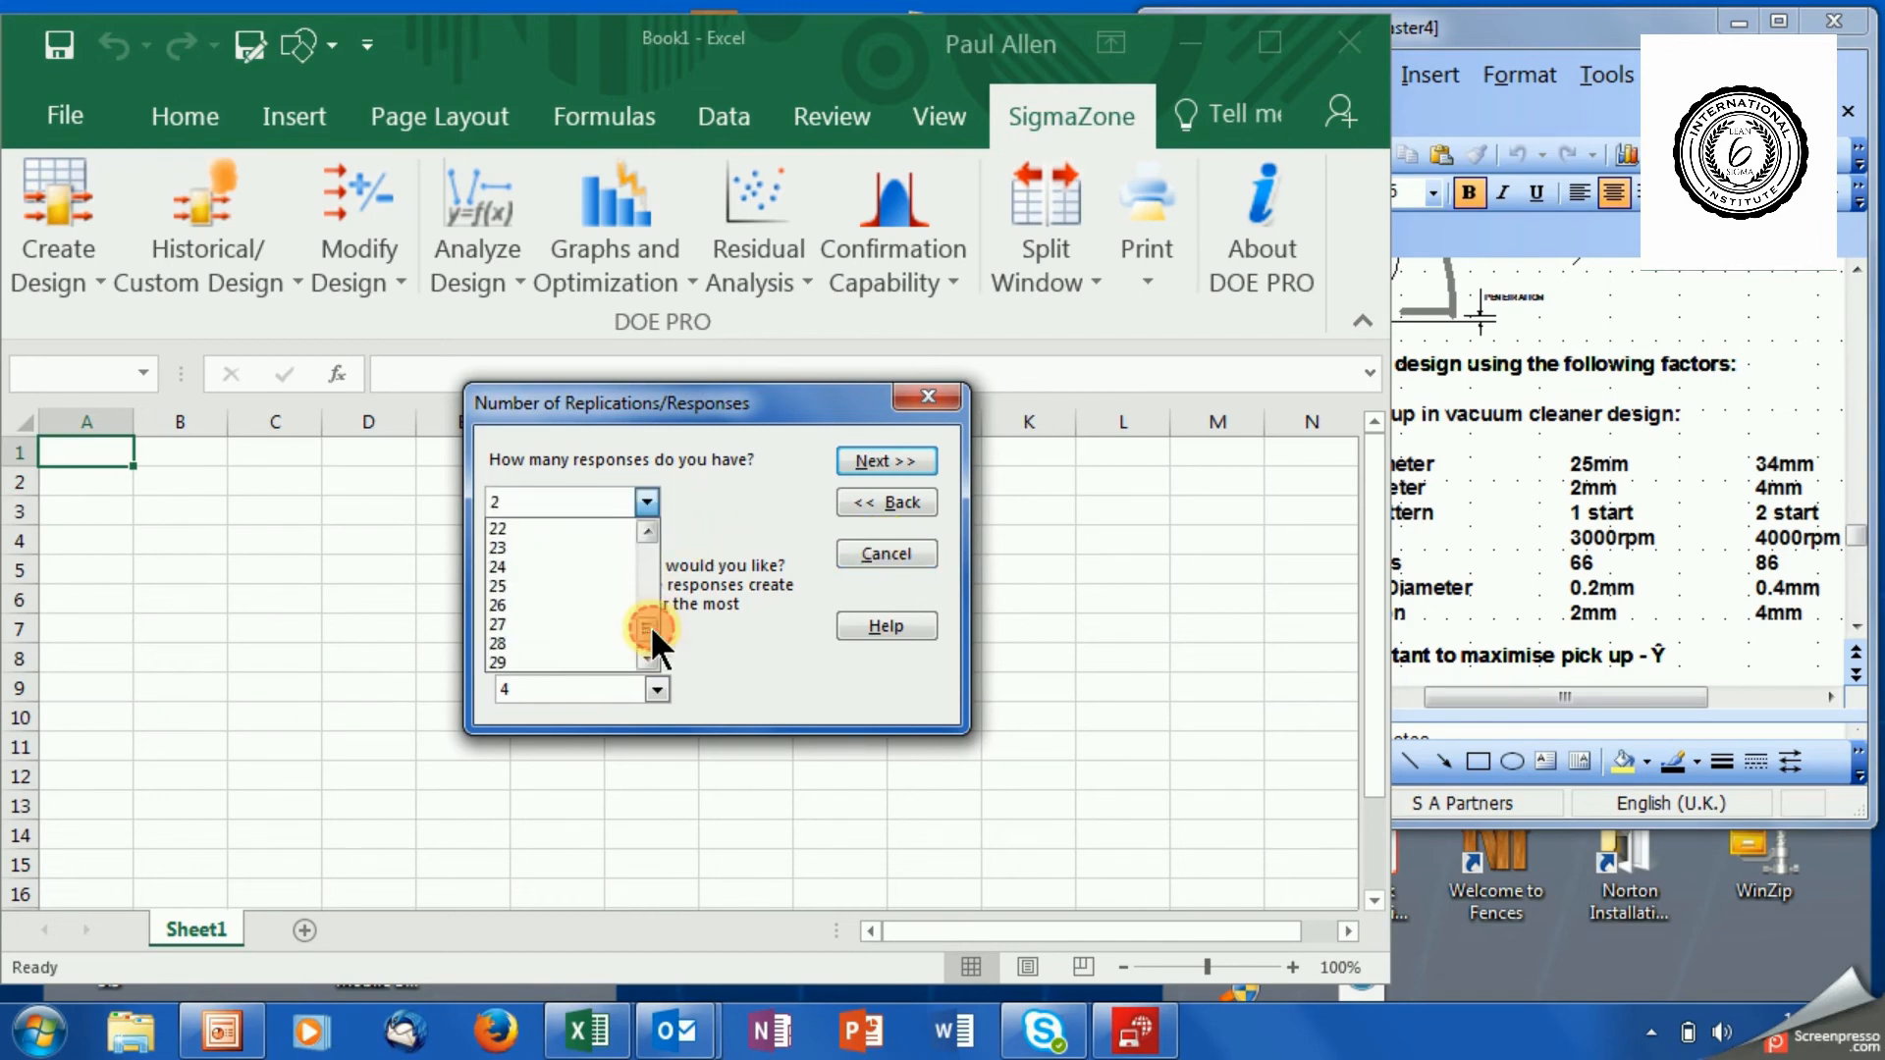
left_click(646, 656)
left_click(646, 546)
left_click(644, 540)
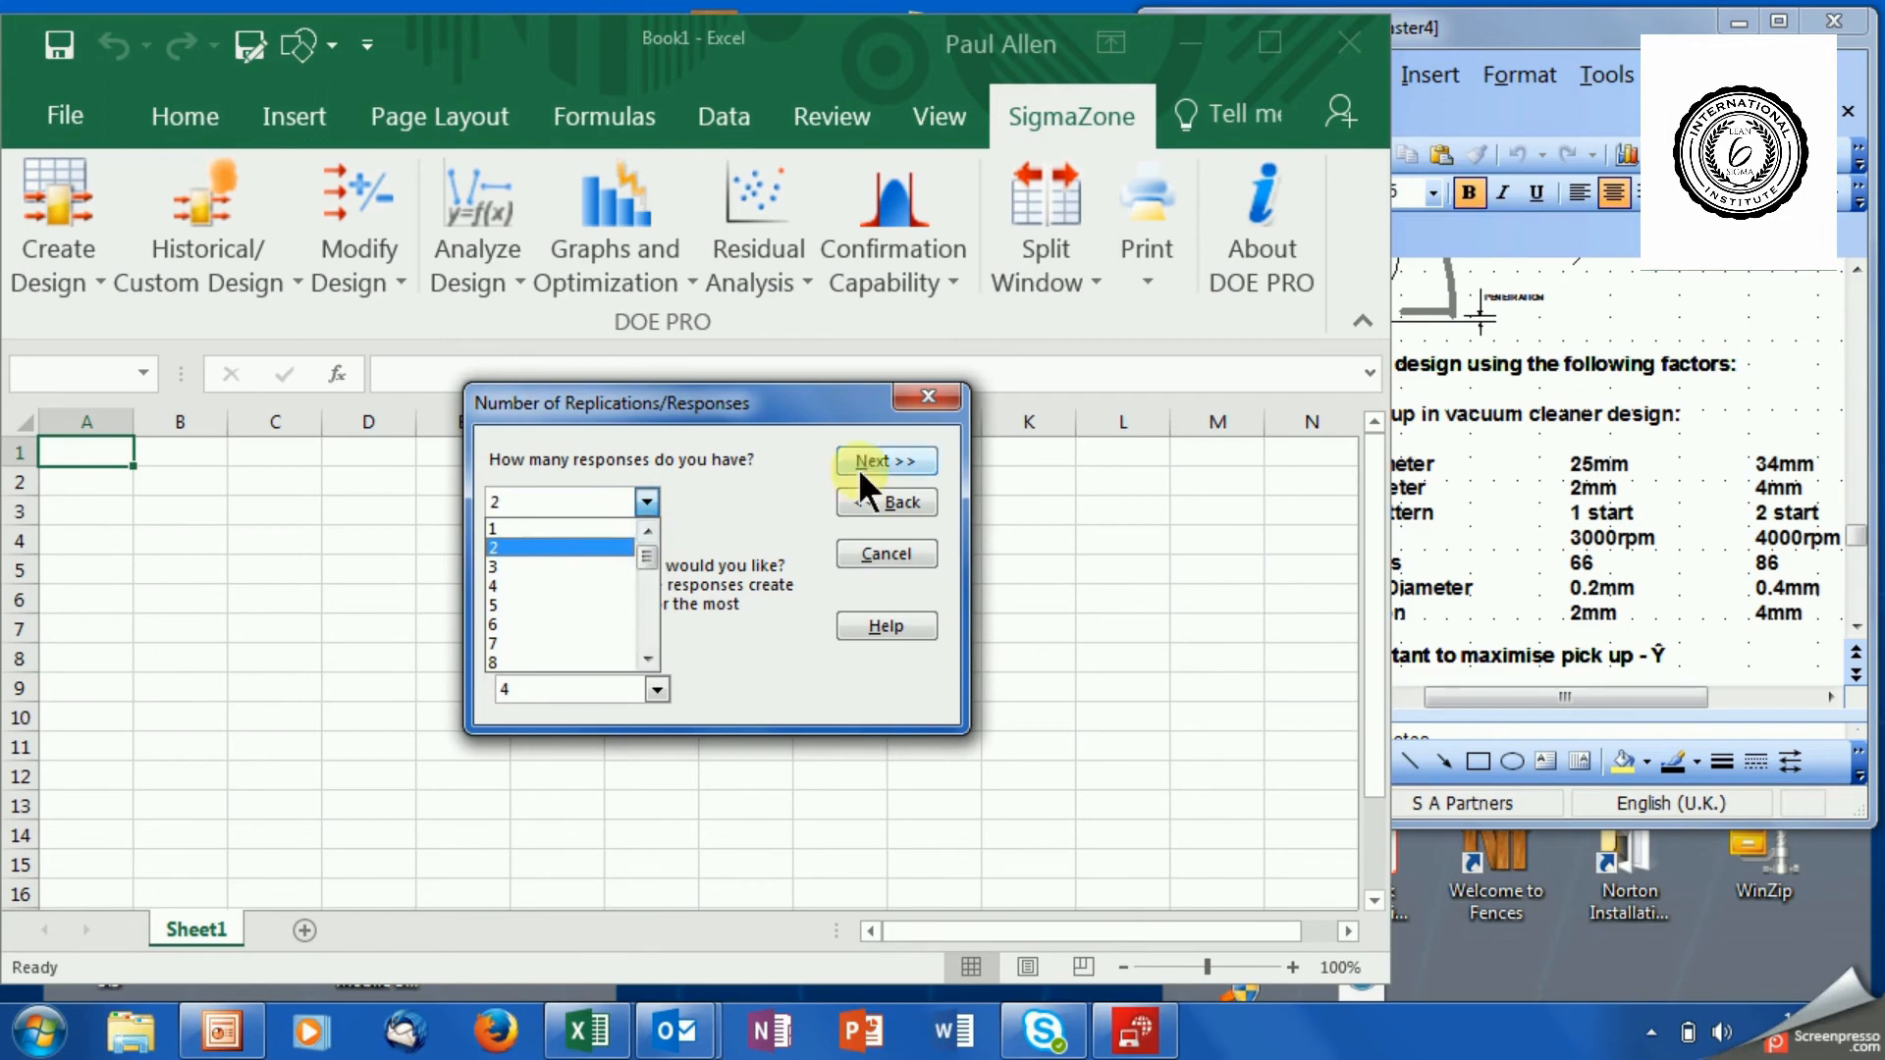
left_click(708, 646)
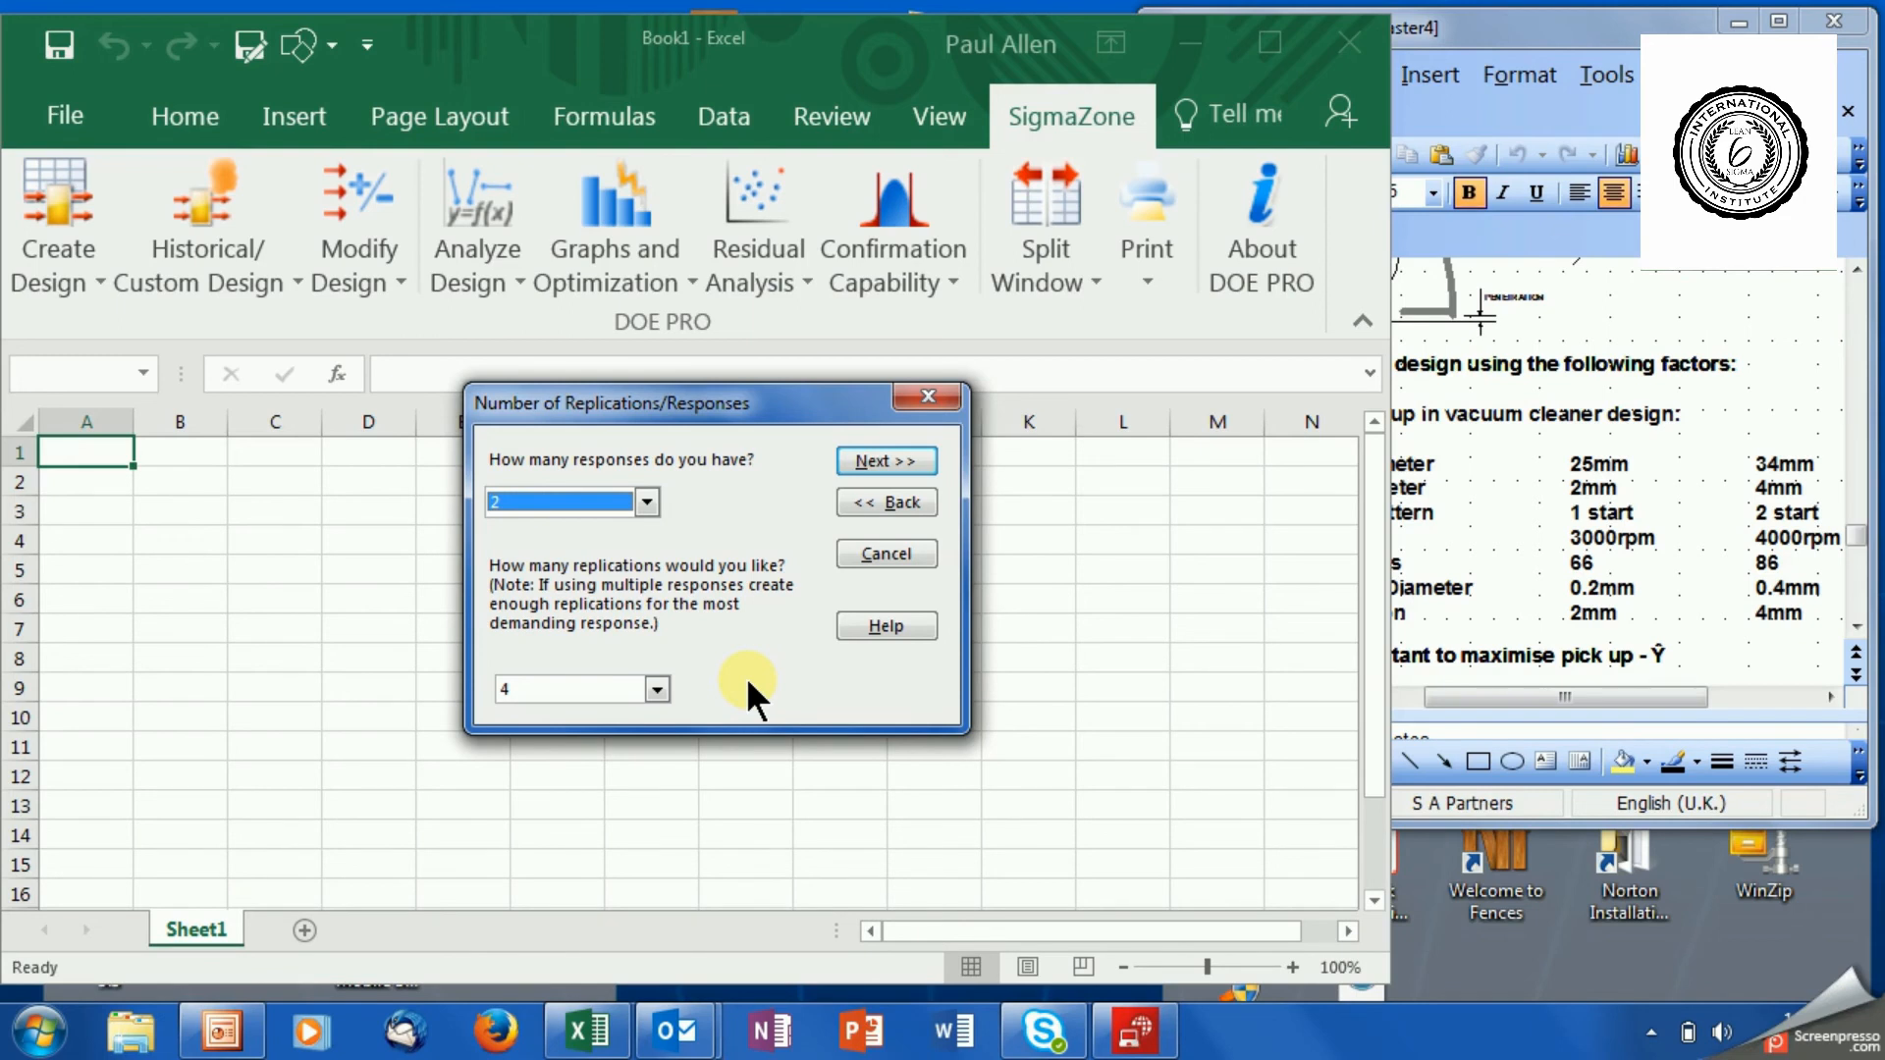
Try 2 as the number of replications and set it back to 4.
left_click(656, 690)
left_click(656, 690)
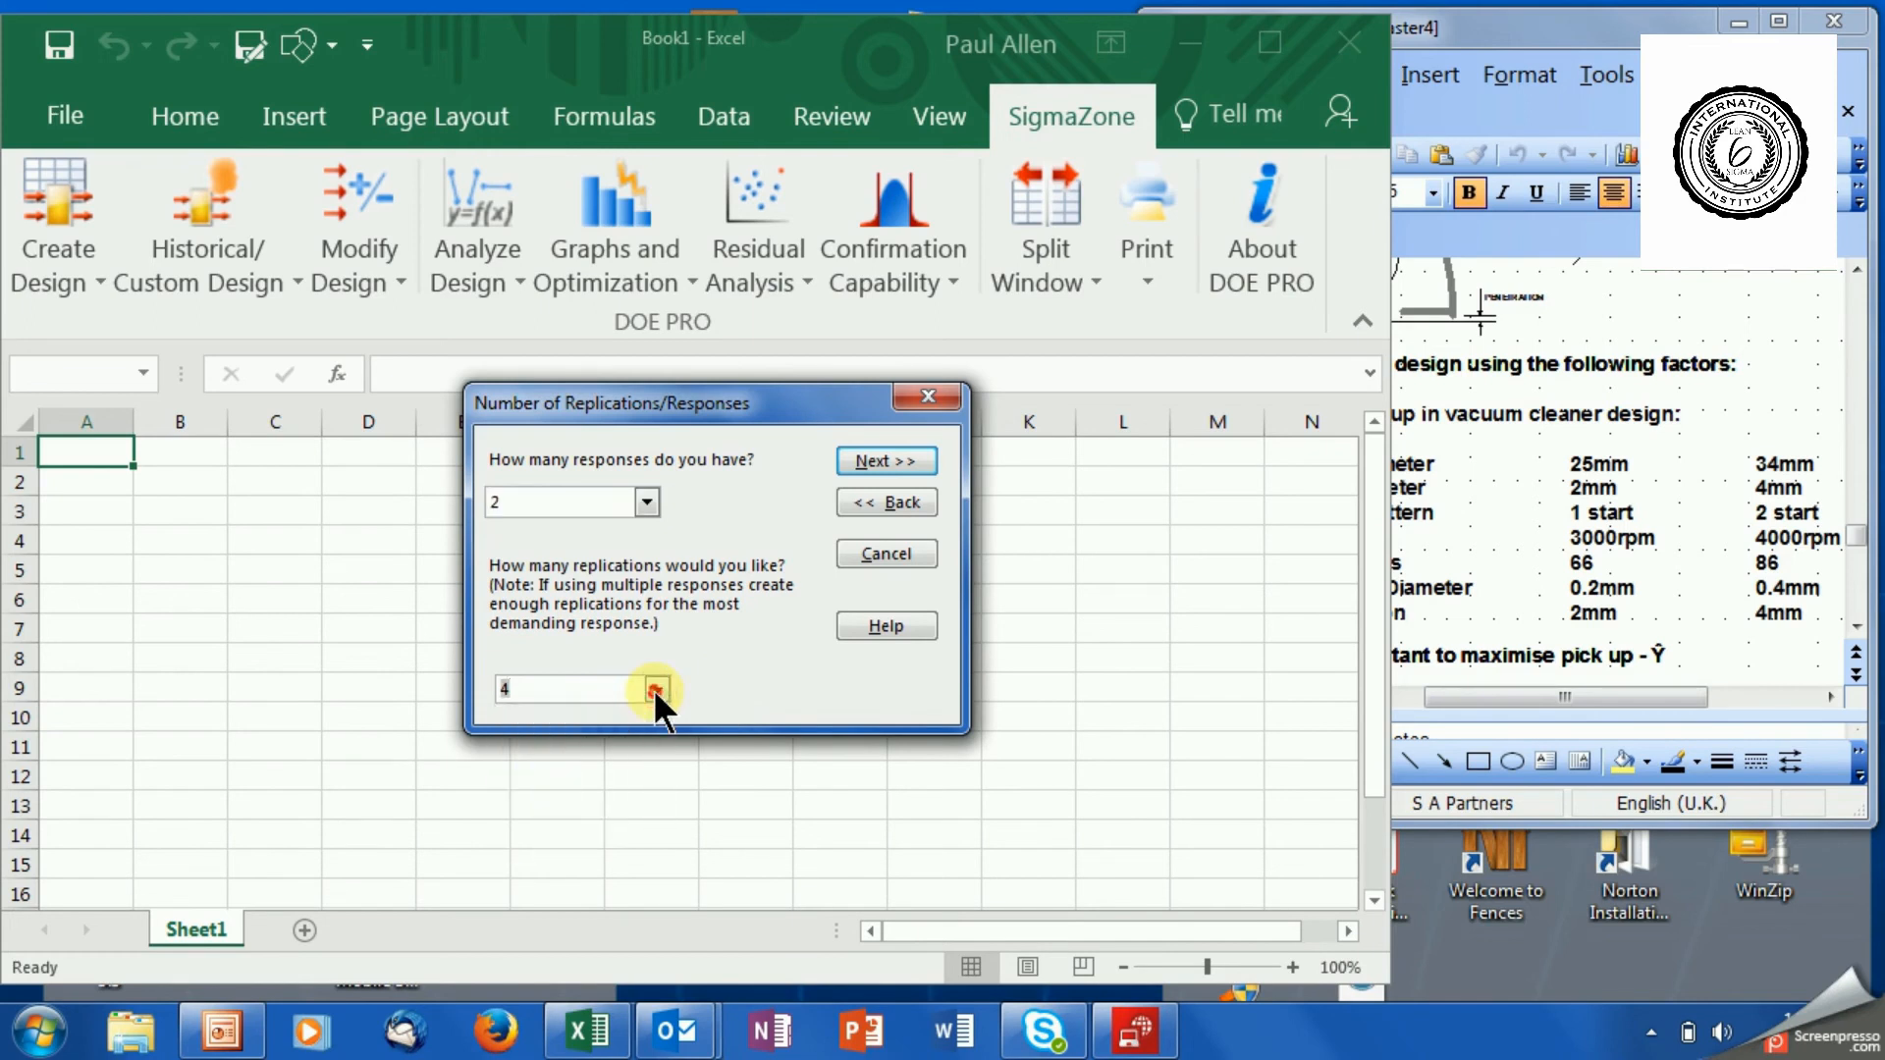
left_click(602, 687)
key("XF86AudioMute")
left_click(658, 689)
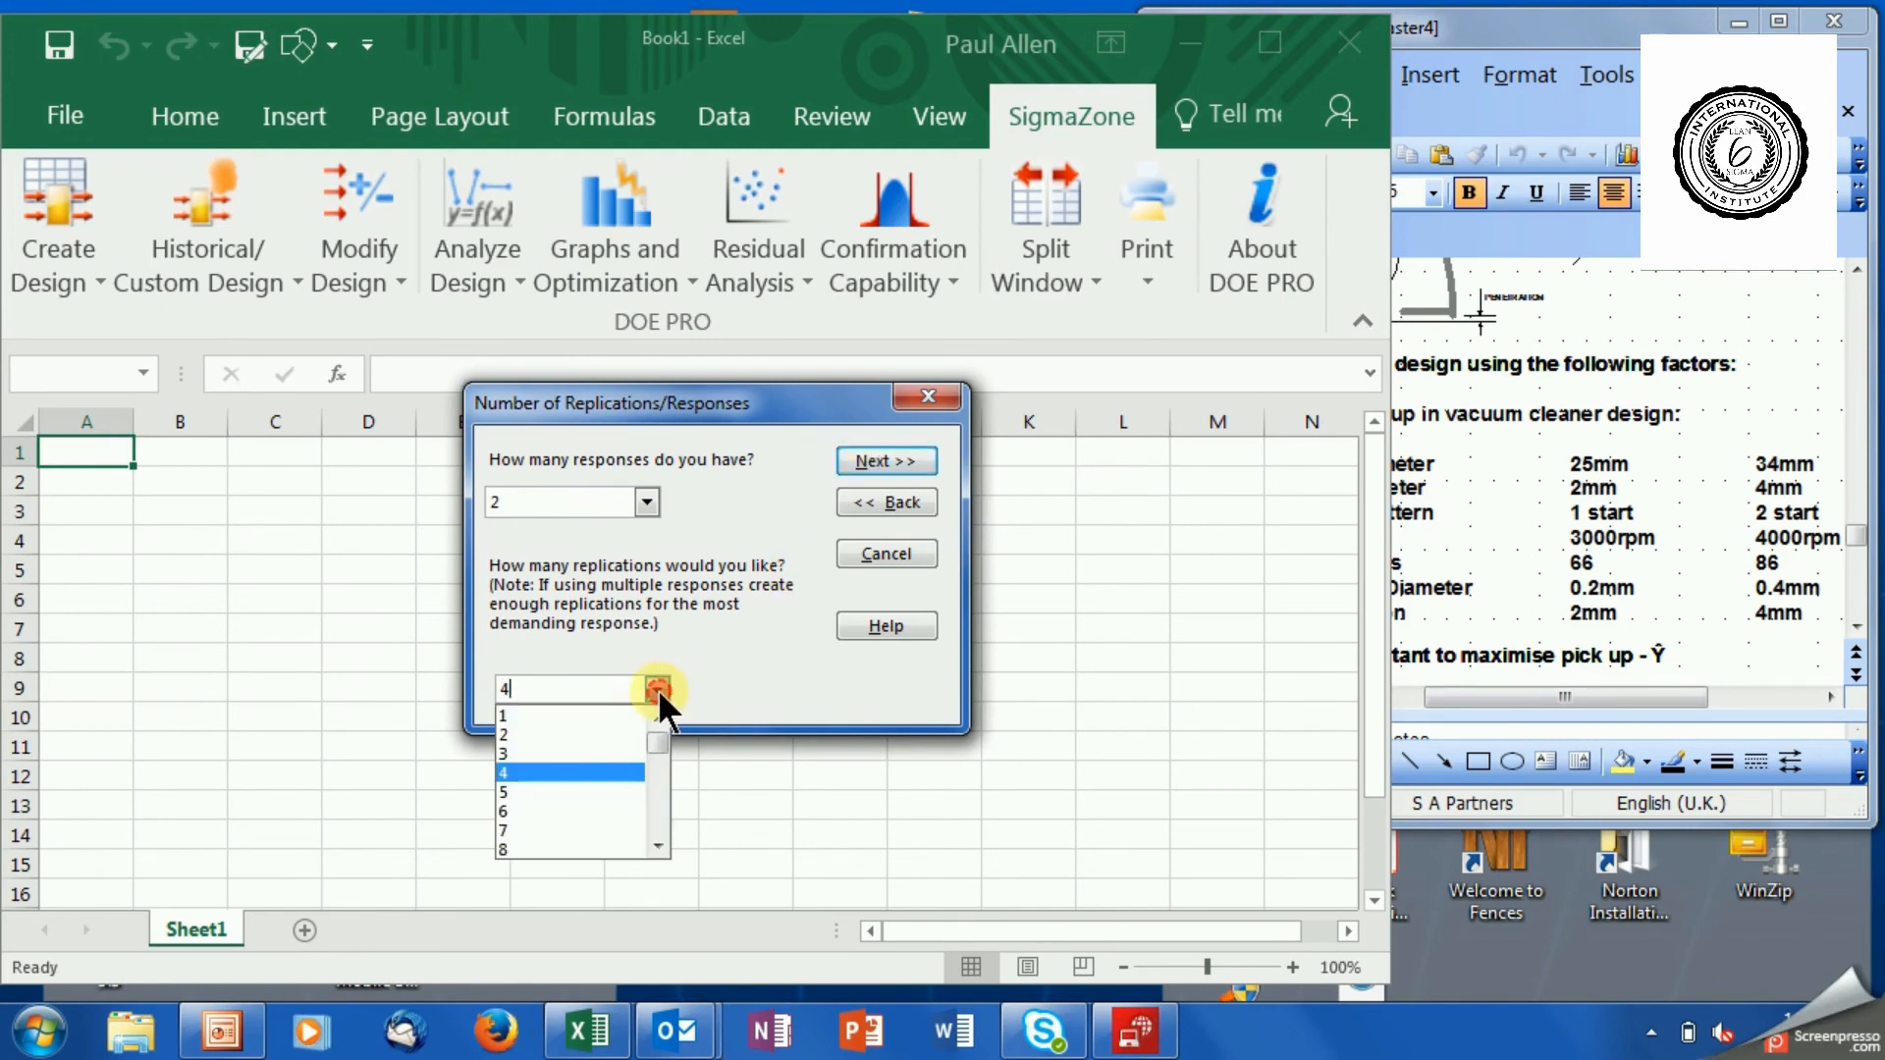
left_click(599, 736)
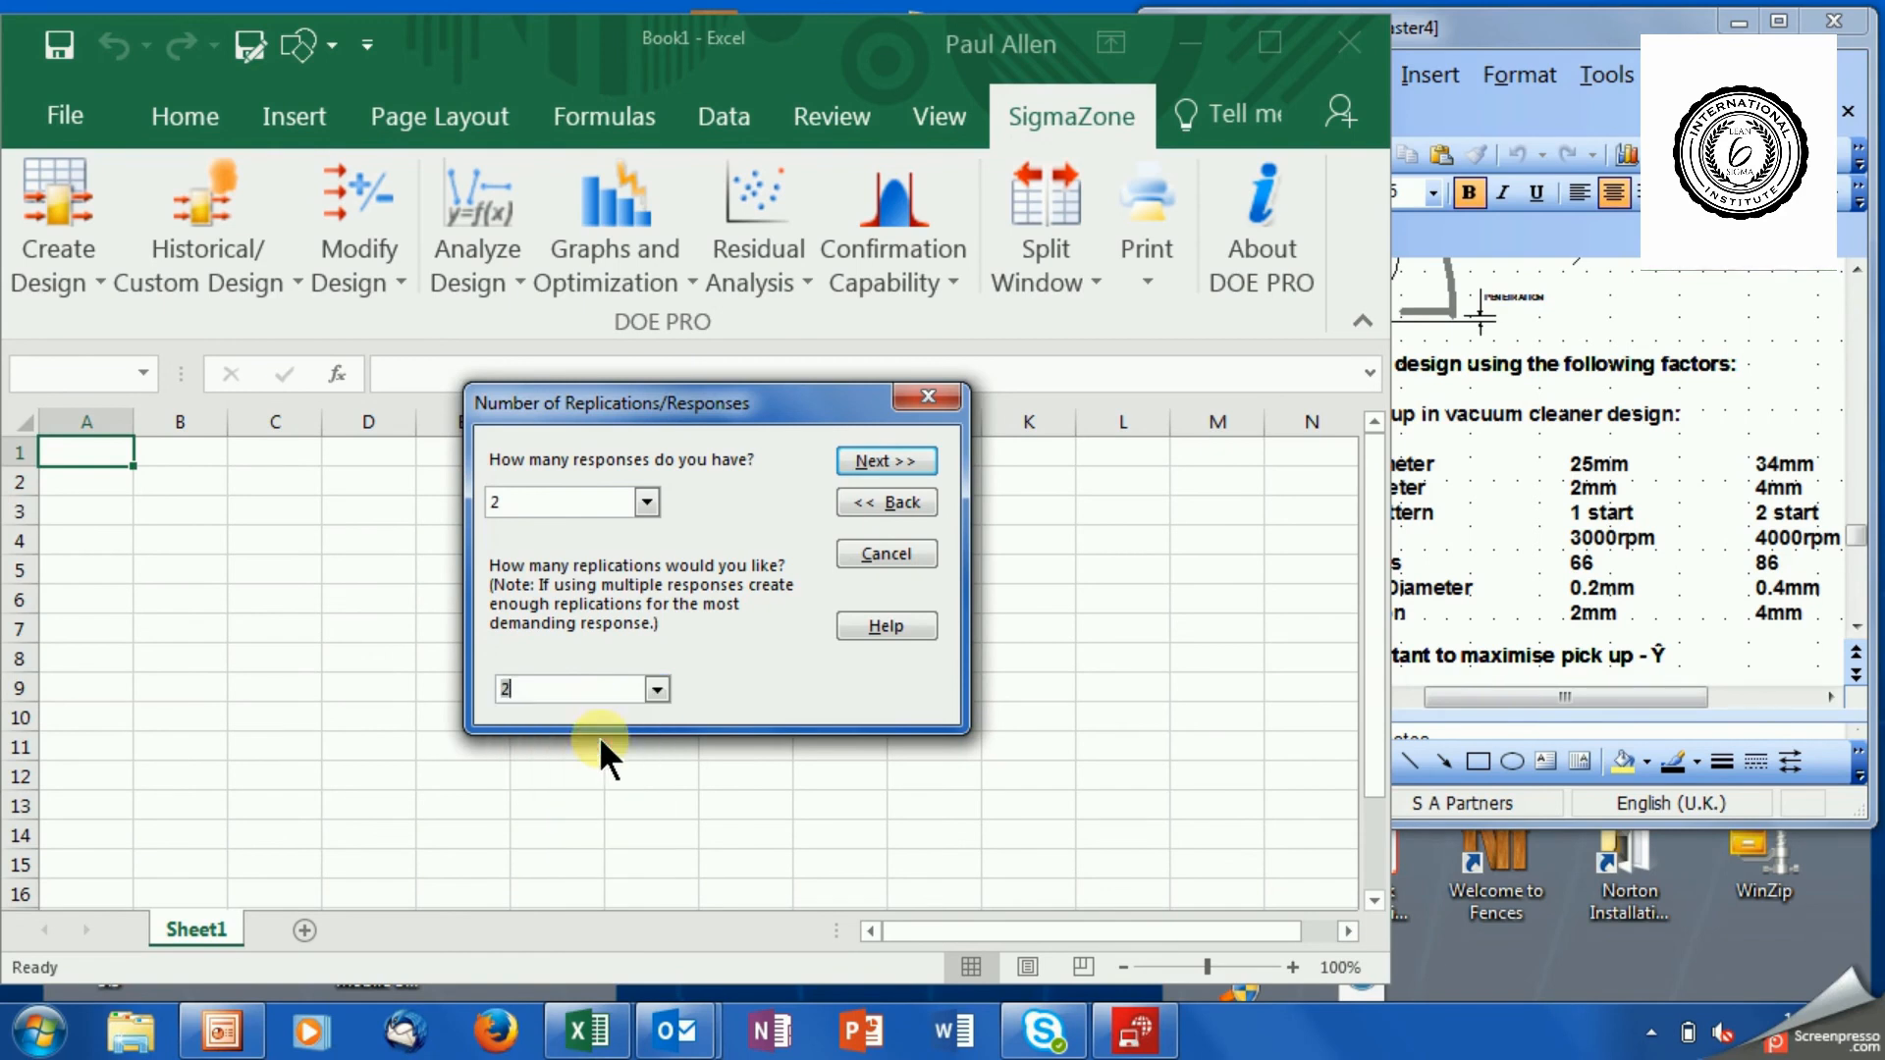
left_click(654, 693)
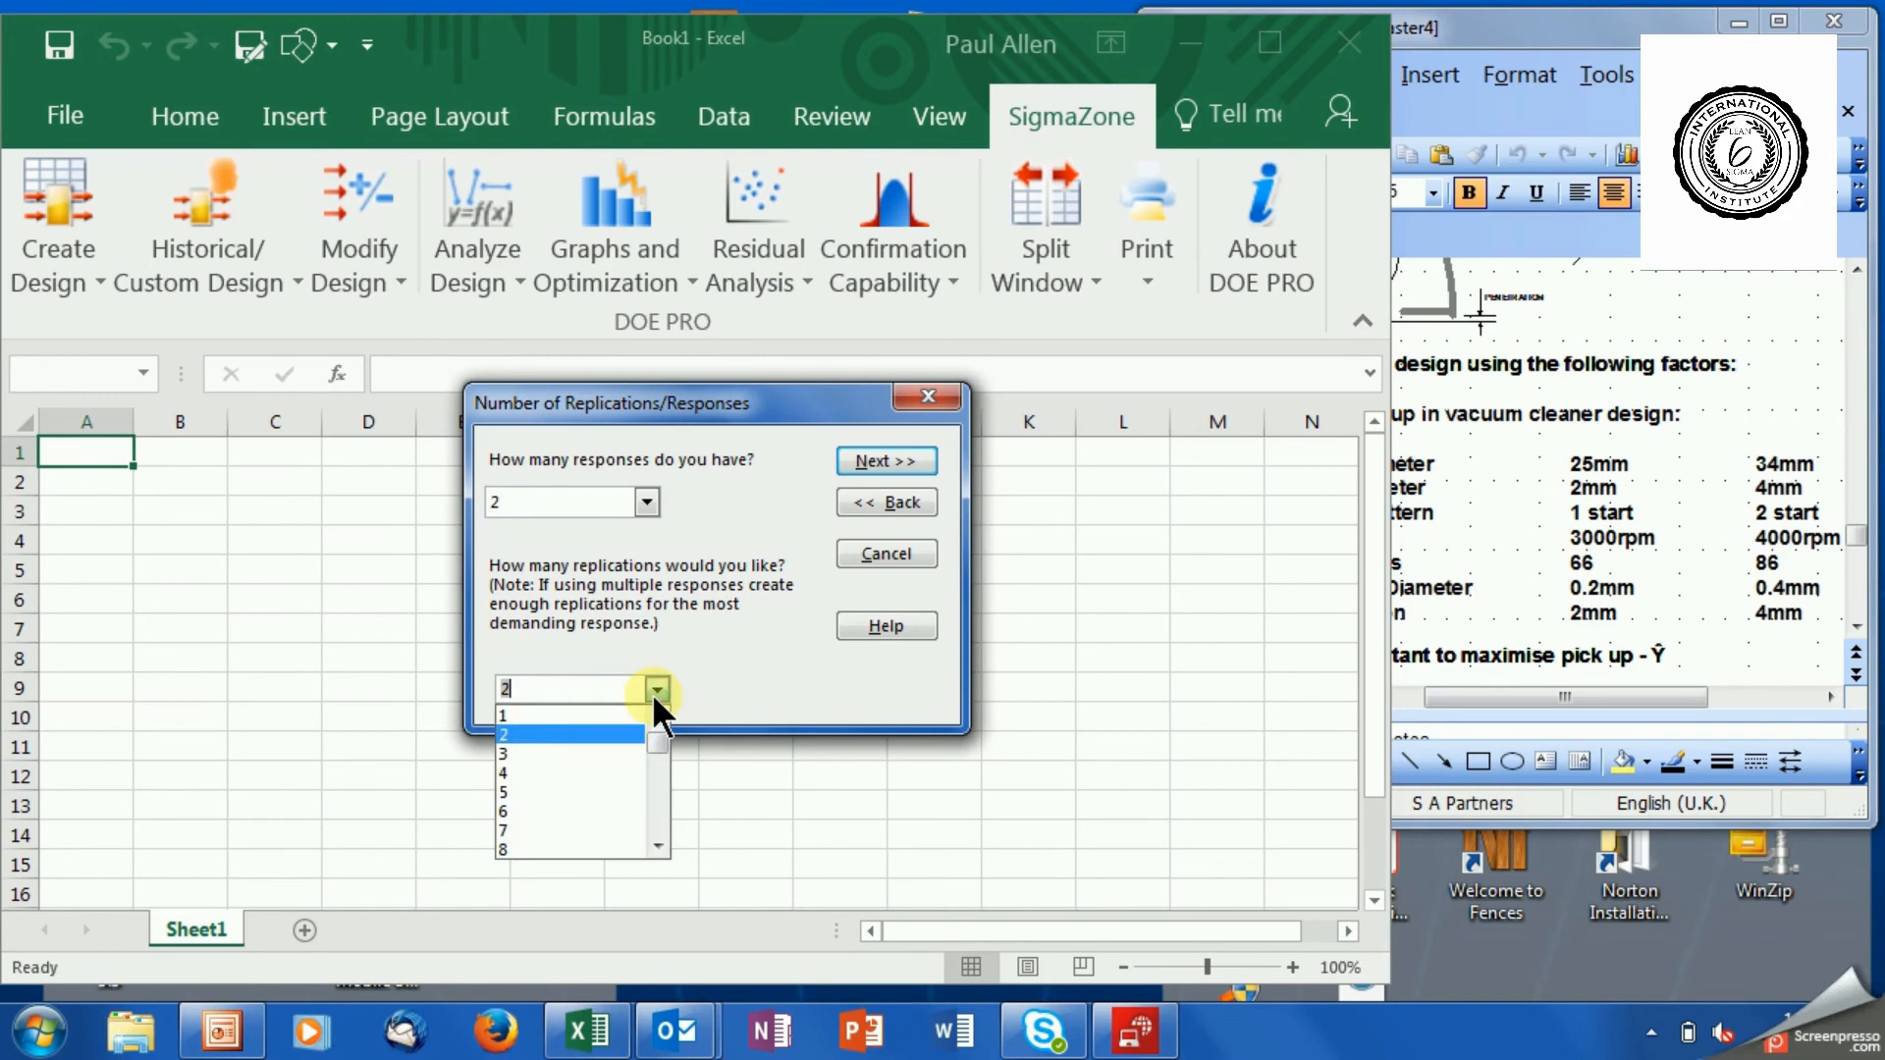
left_click(608, 774)
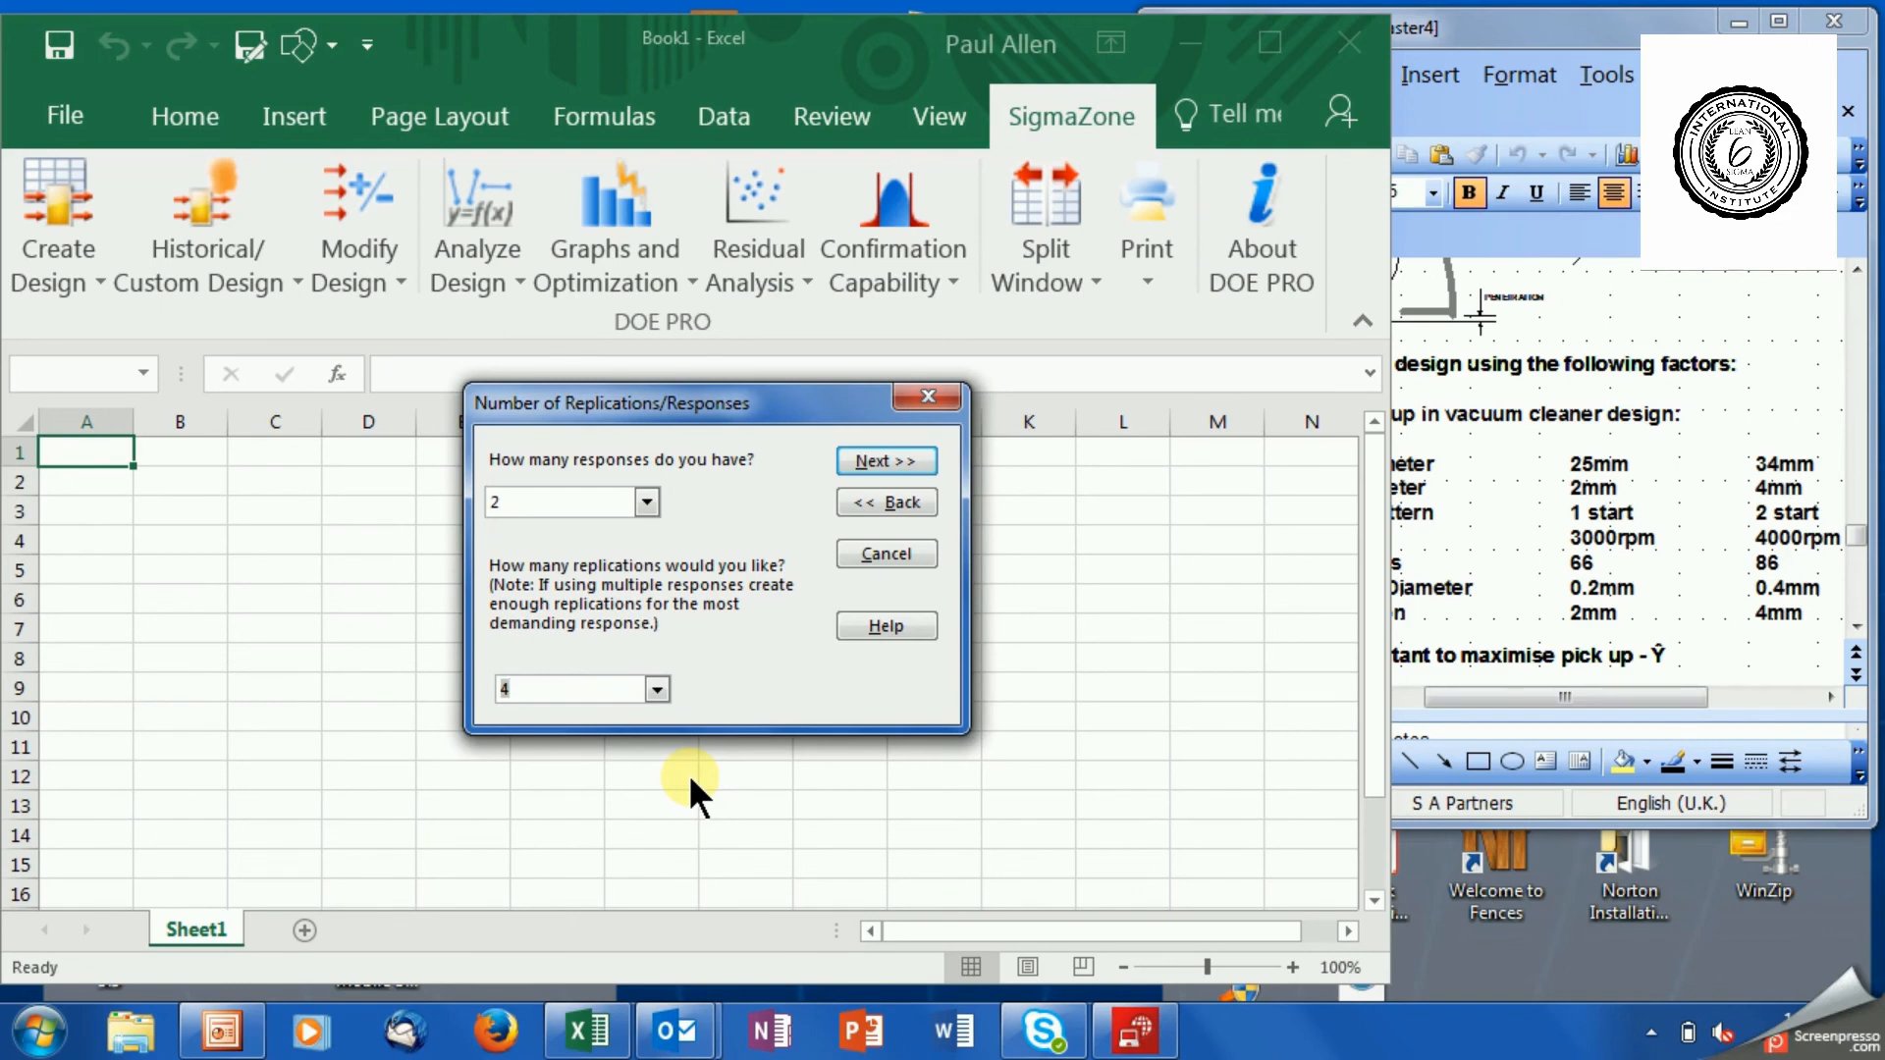
Examine the range of replication counts offered for the design.
left_click(657, 691)
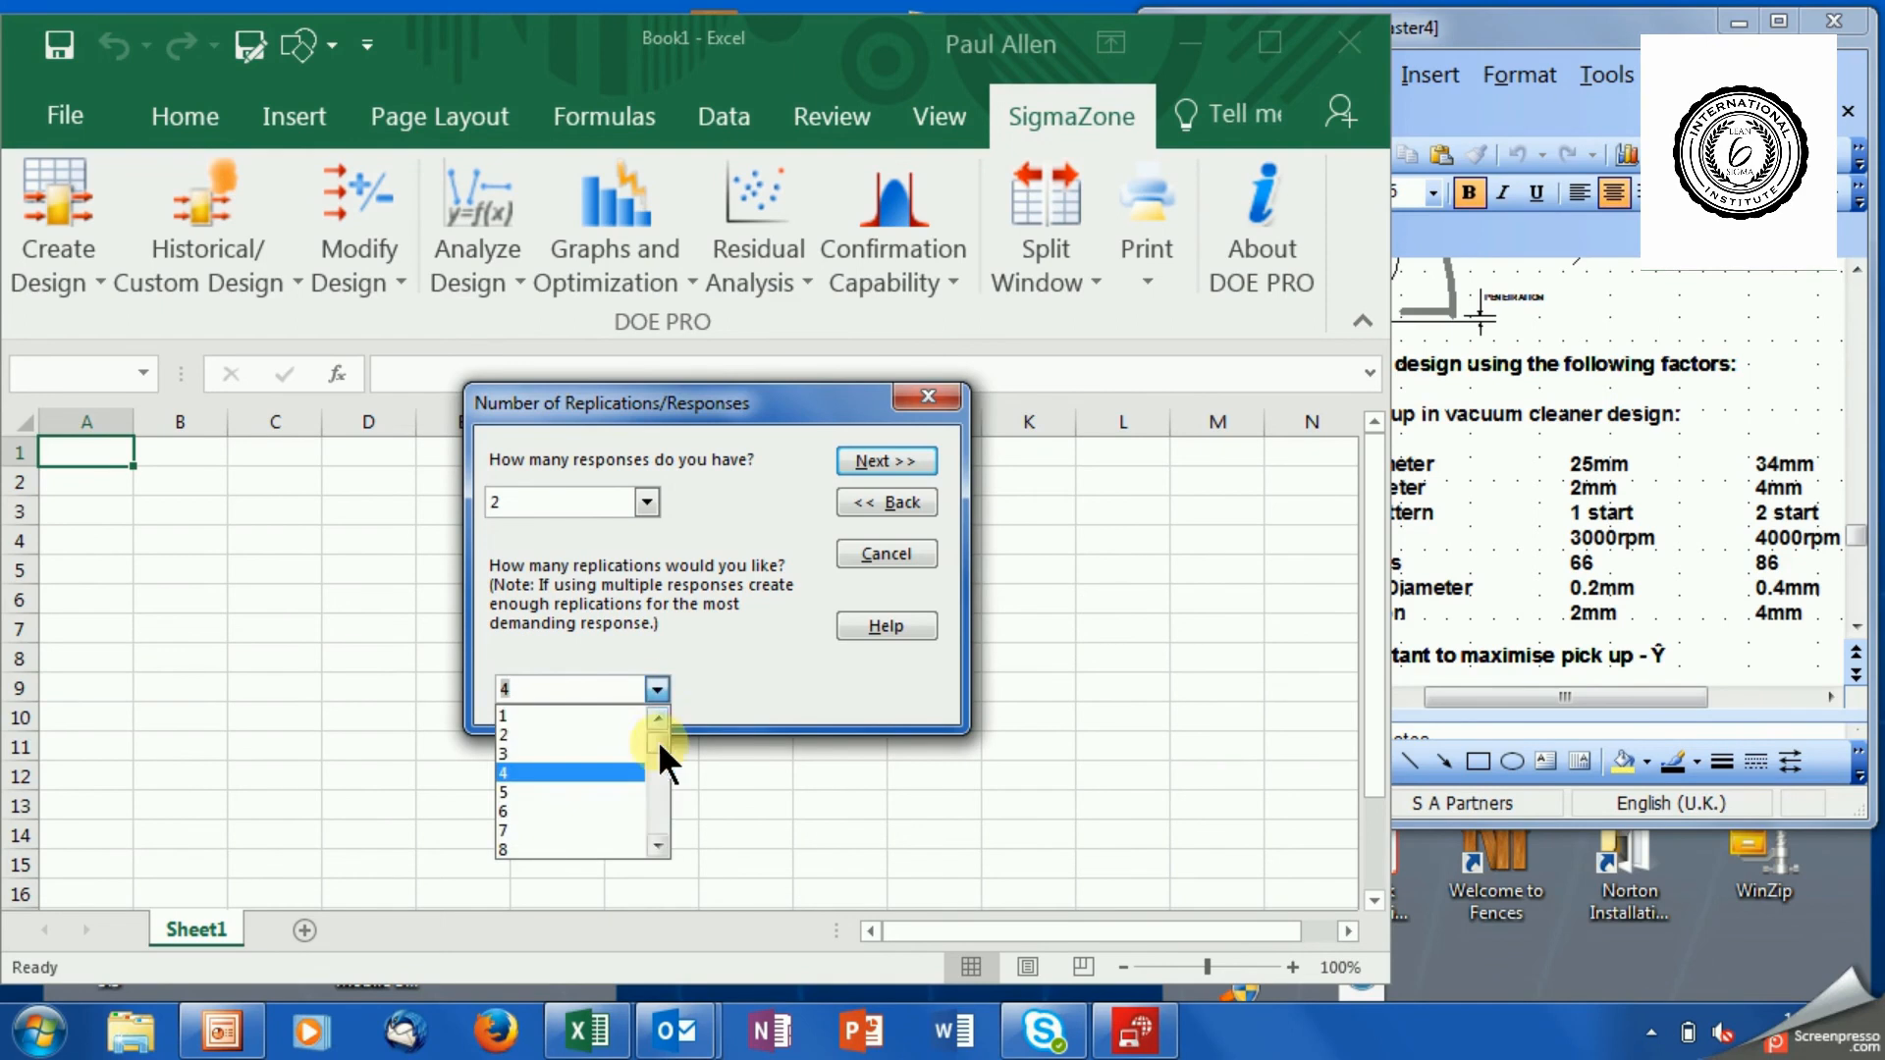
scroll(658, 778, "down", 9)
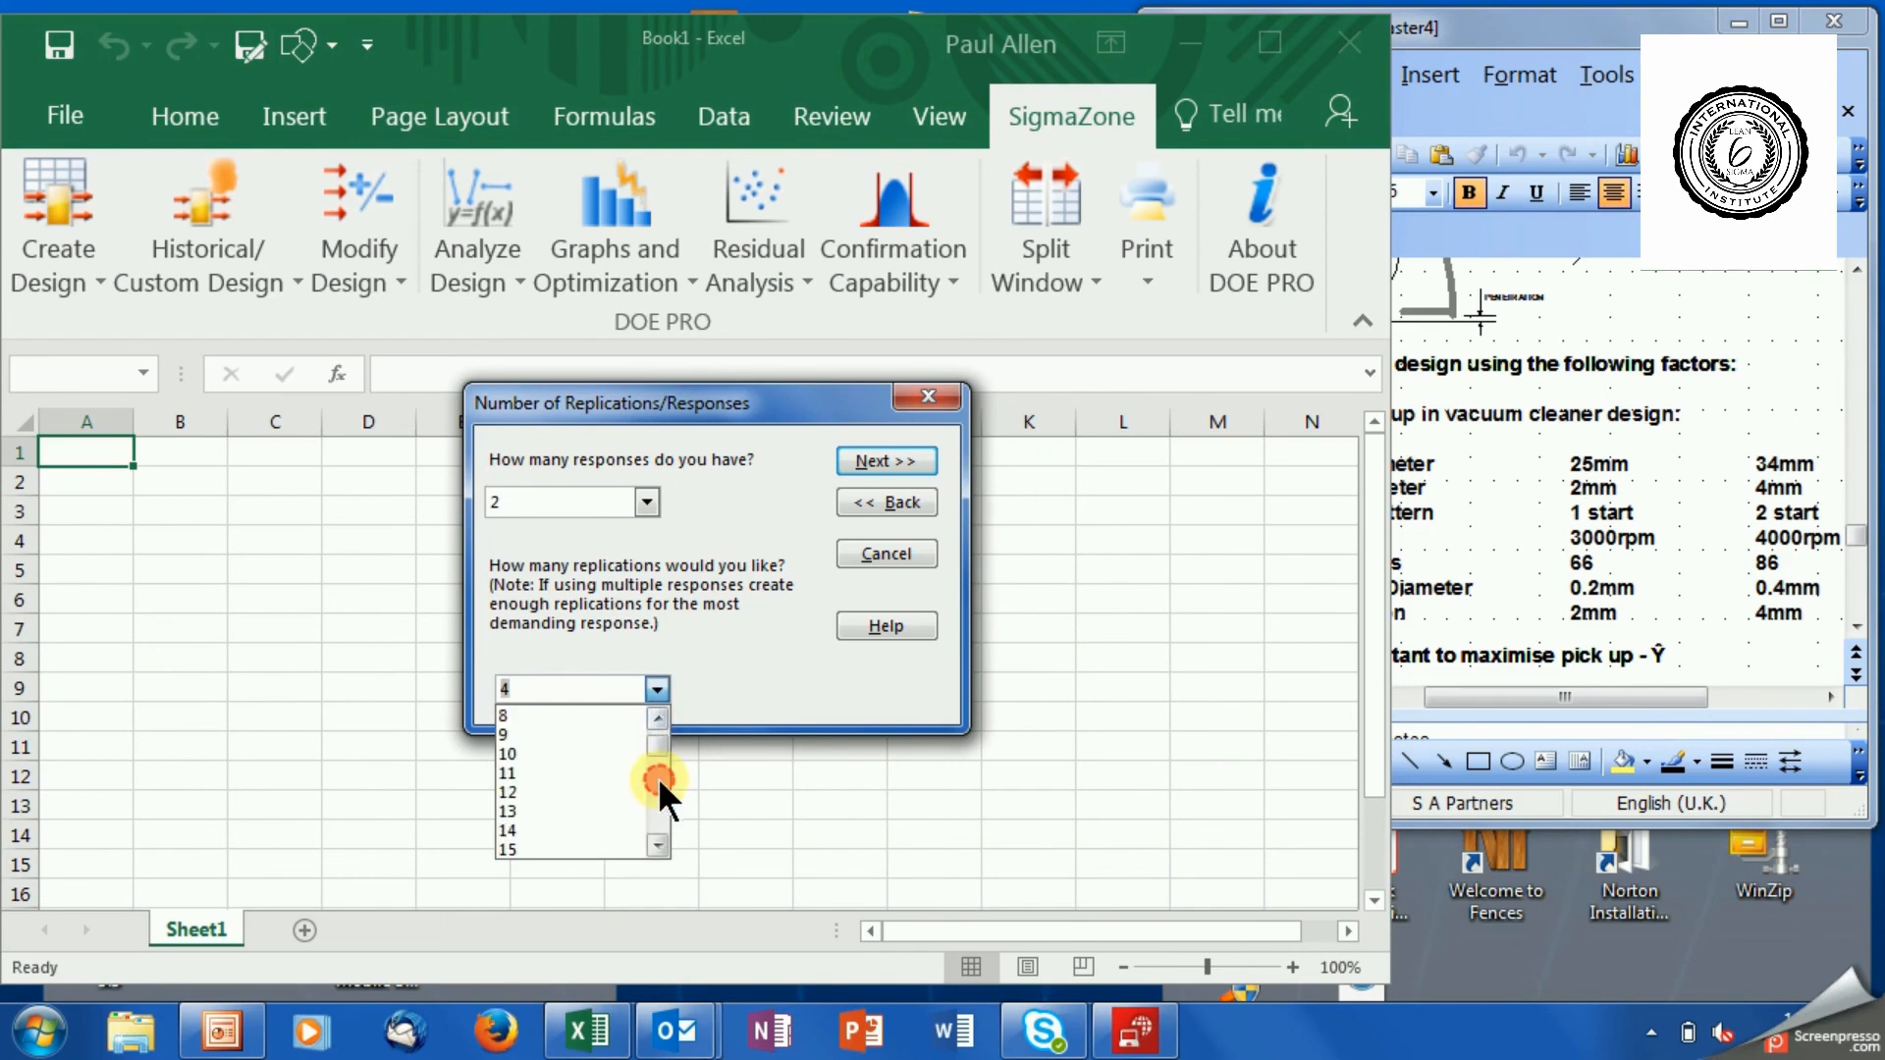
left_click(658, 721)
left_click(658, 721)
left_click(658, 722)
left_click(658, 721)
left_click(658, 721)
left_click(658, 724)
left_click(657, 728)
left_click(658, 727)
left_click(658, 727)
left_click(658, 727)
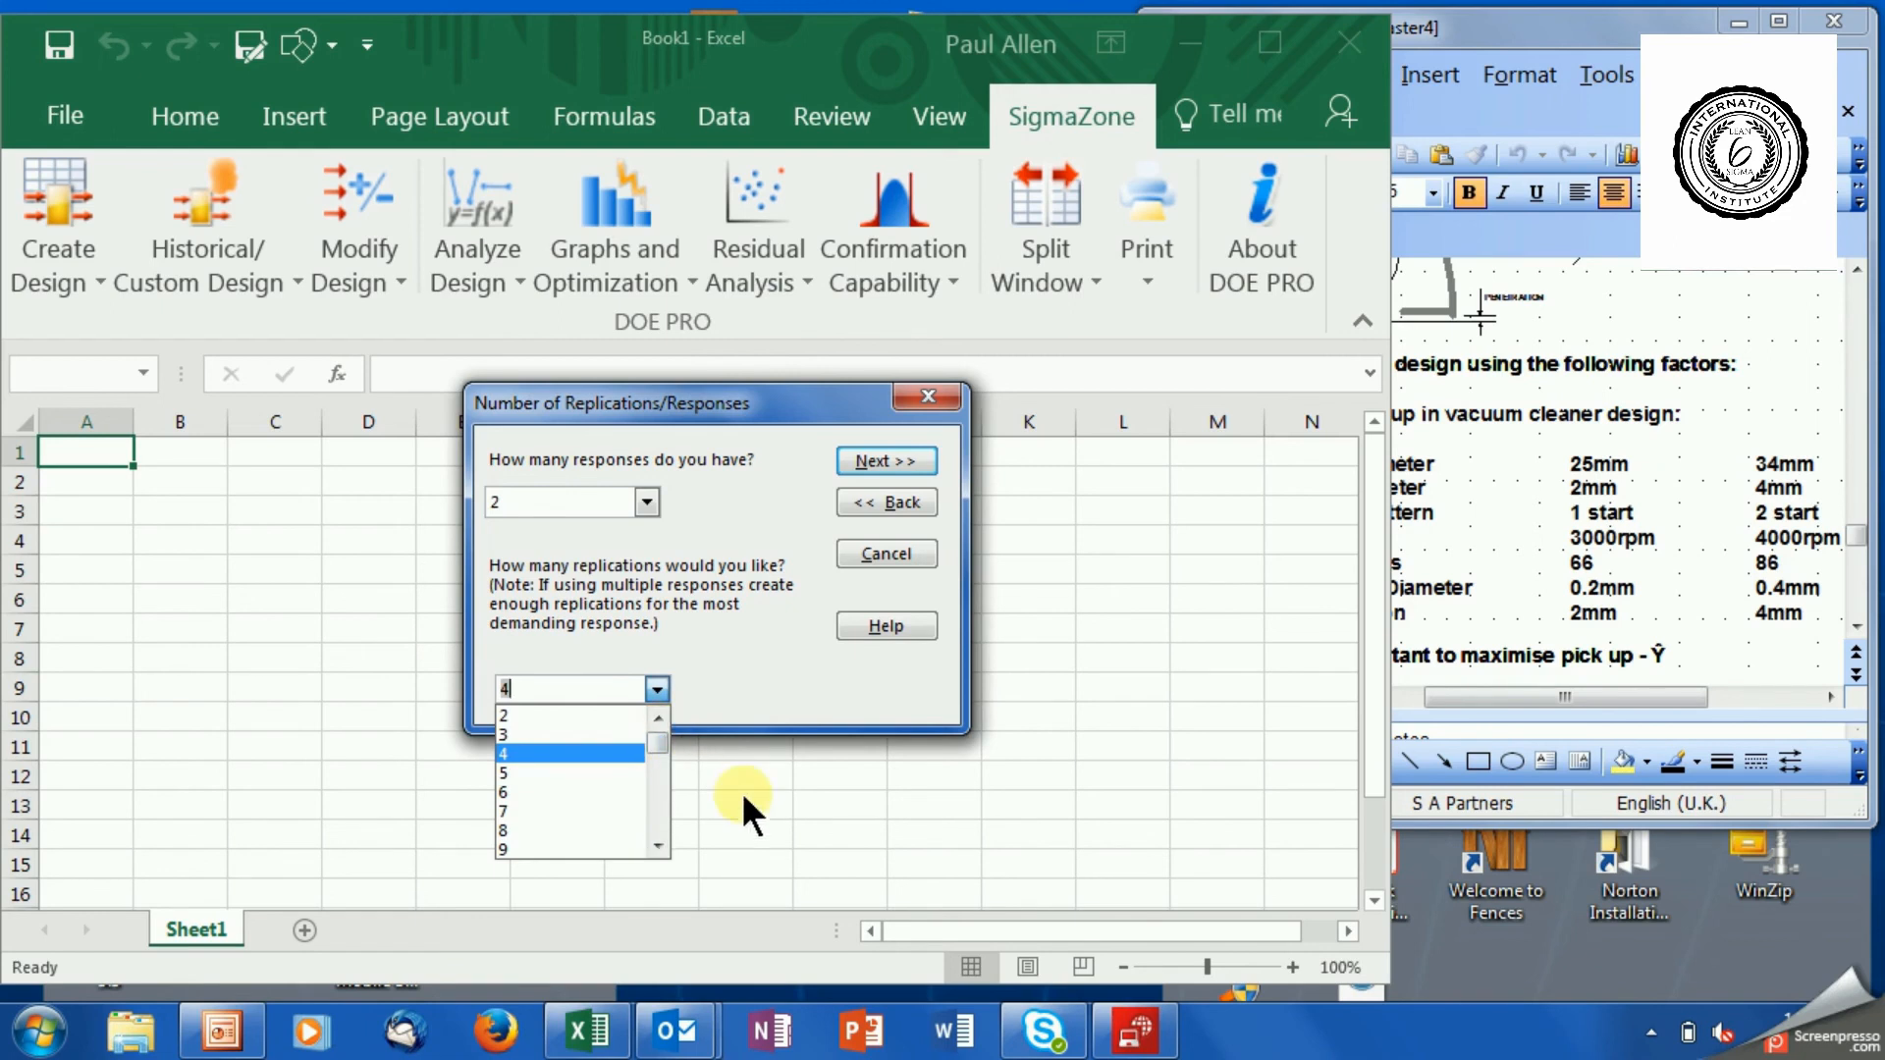
left_click(740, 646)
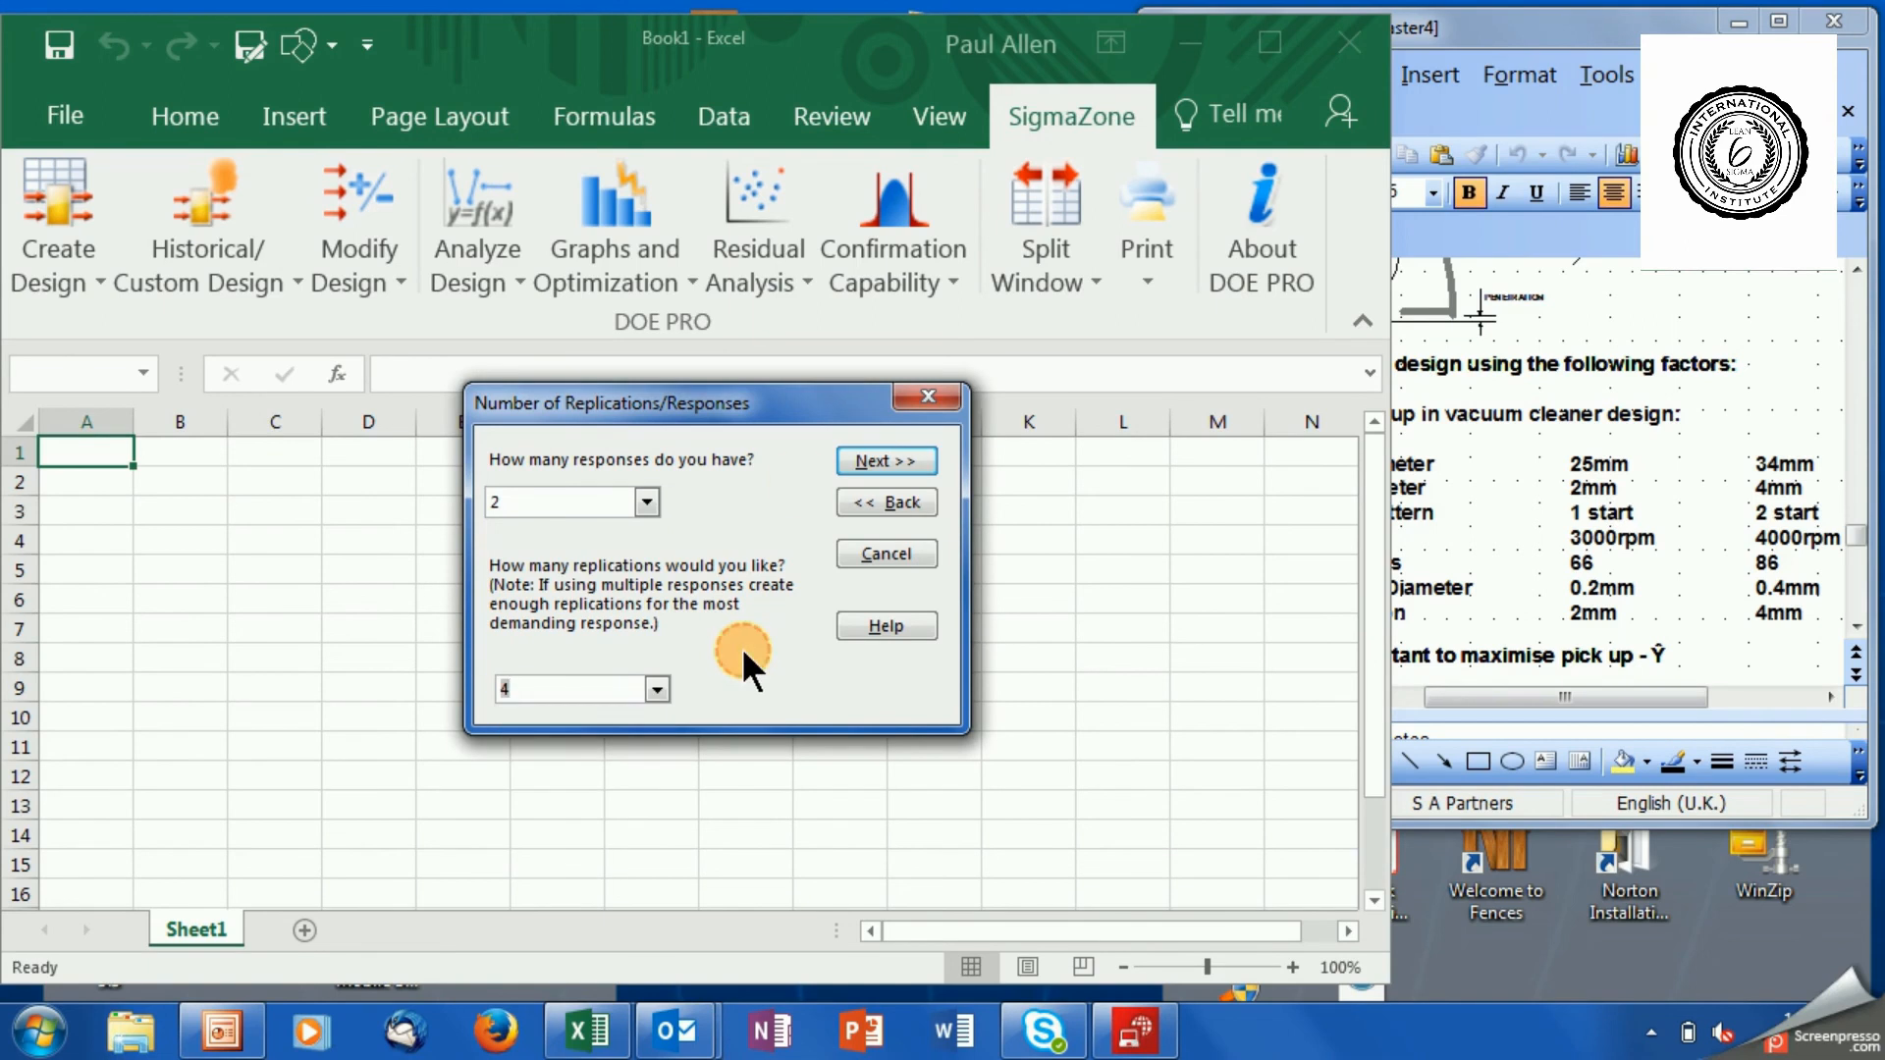
Generate the design with its two responses named Pick up and Cost, and maximize the resulting workbook.
left_click(856, 464)
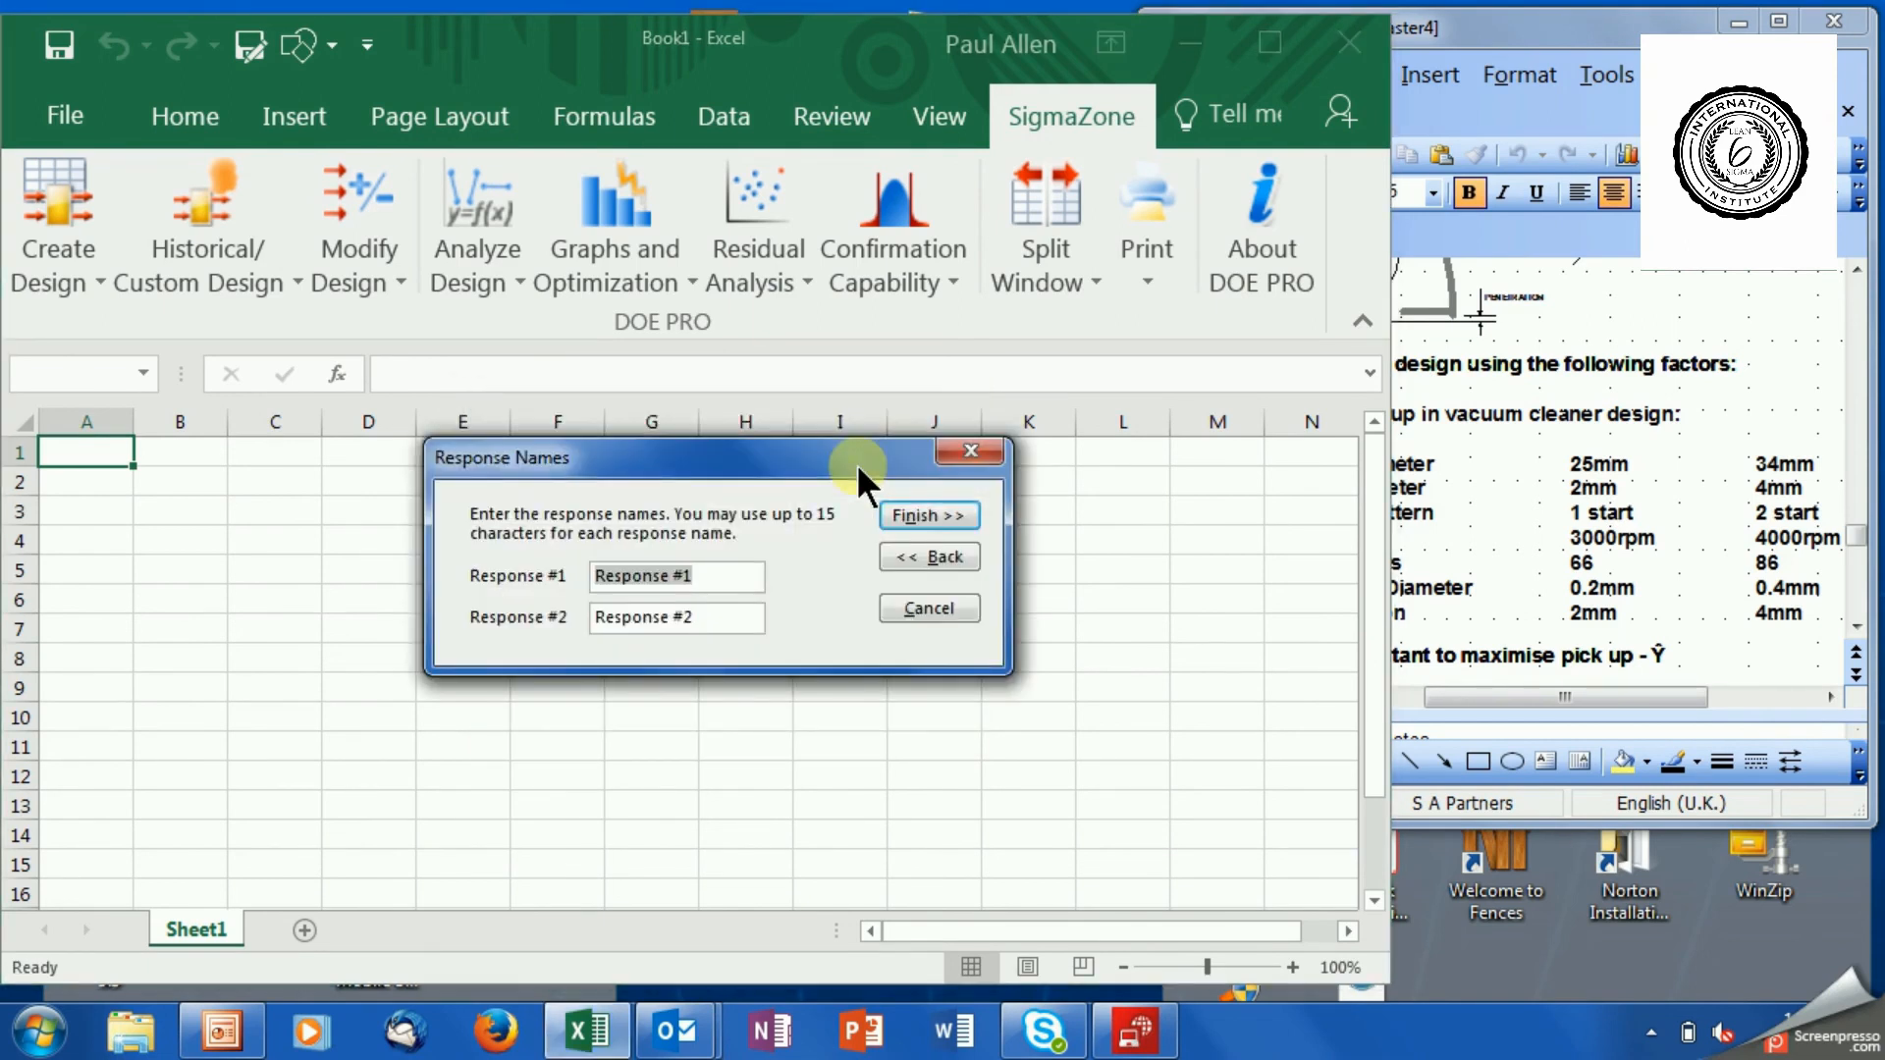
type("Pick up")
key("Tab")
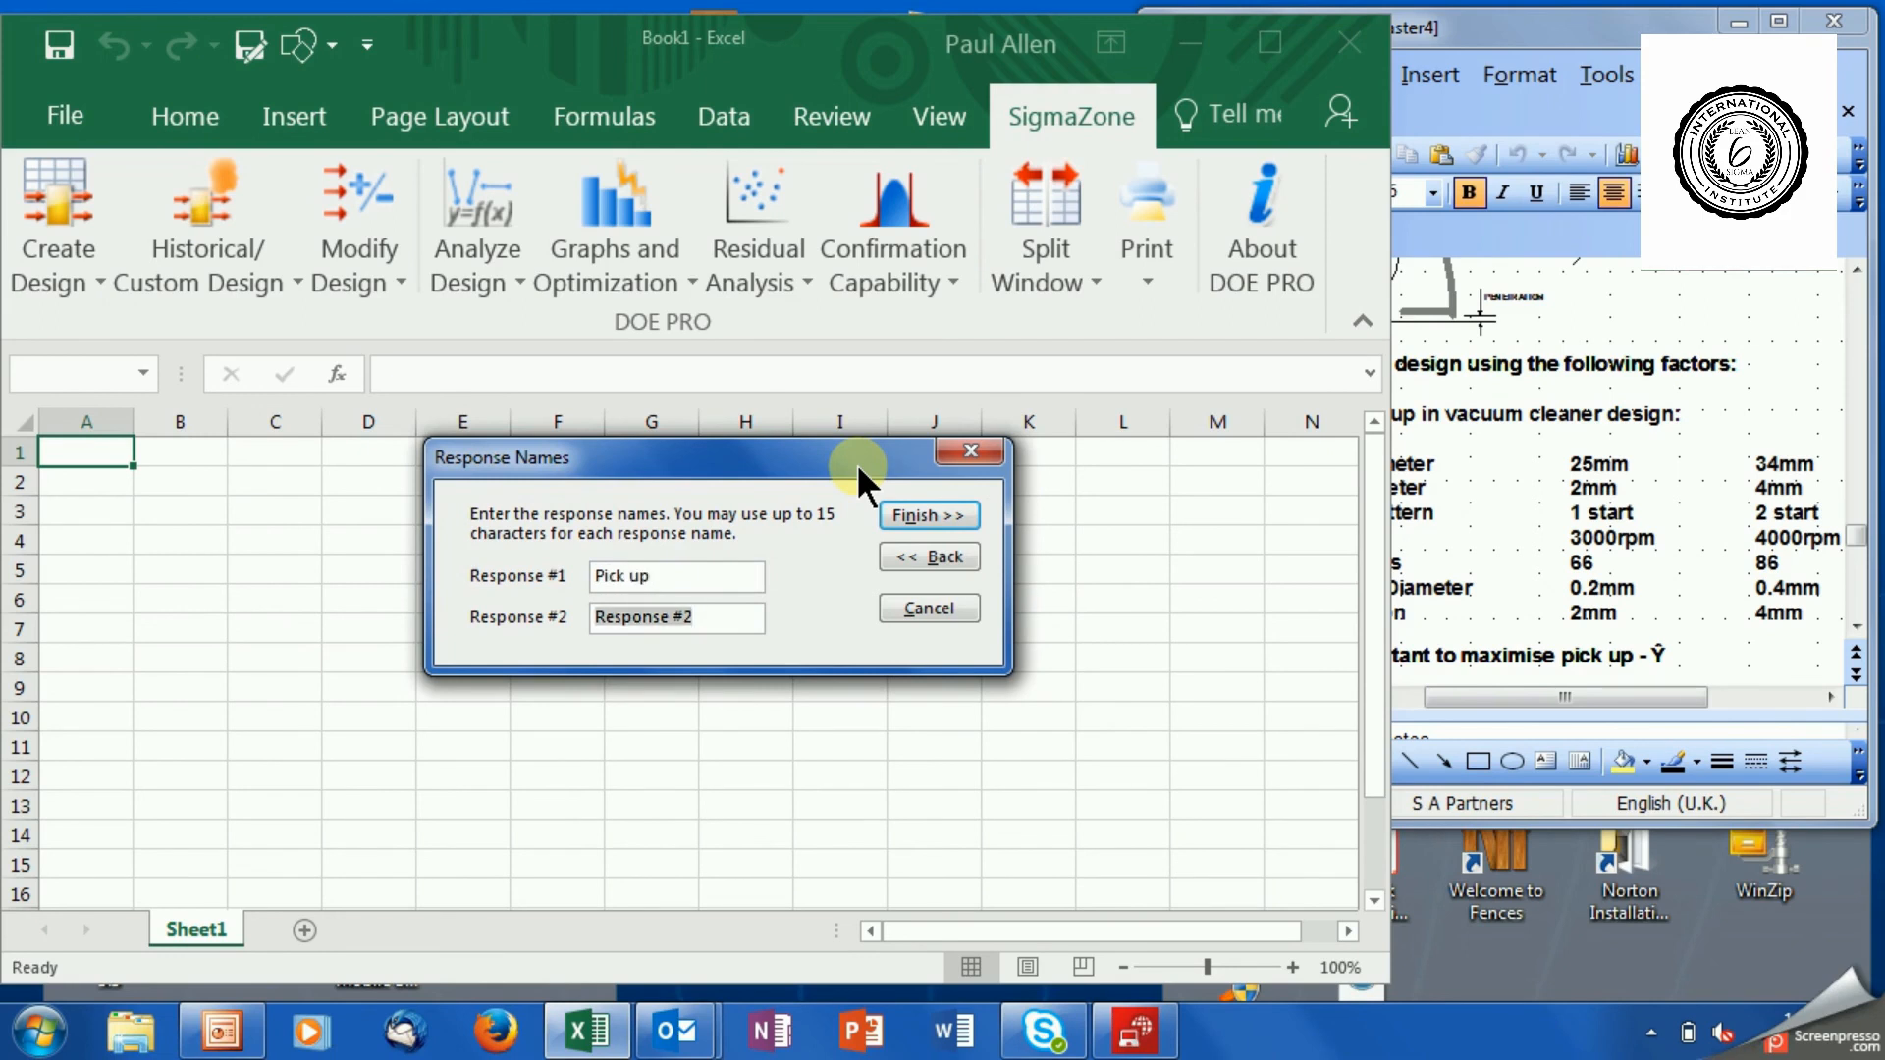
type("Cost")
left_click(905, 510)
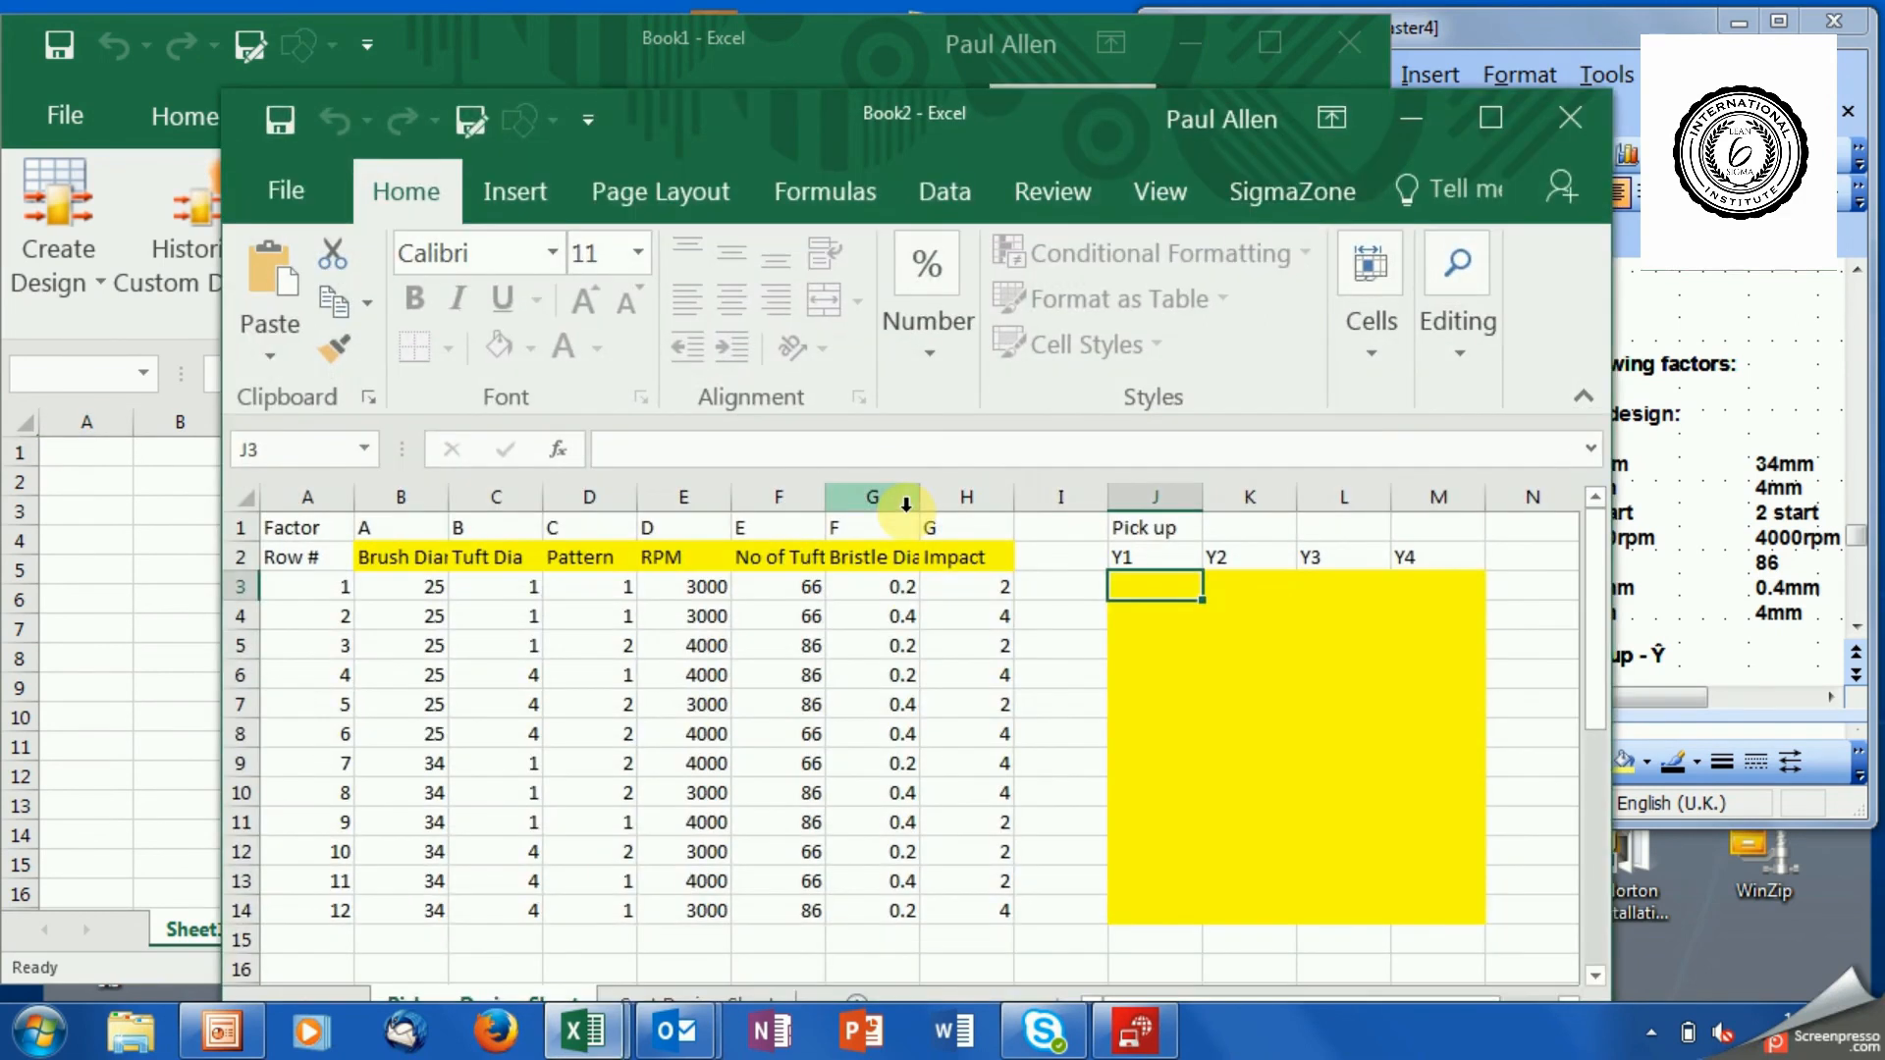
left_click_drag(755, 98, 709, 40)
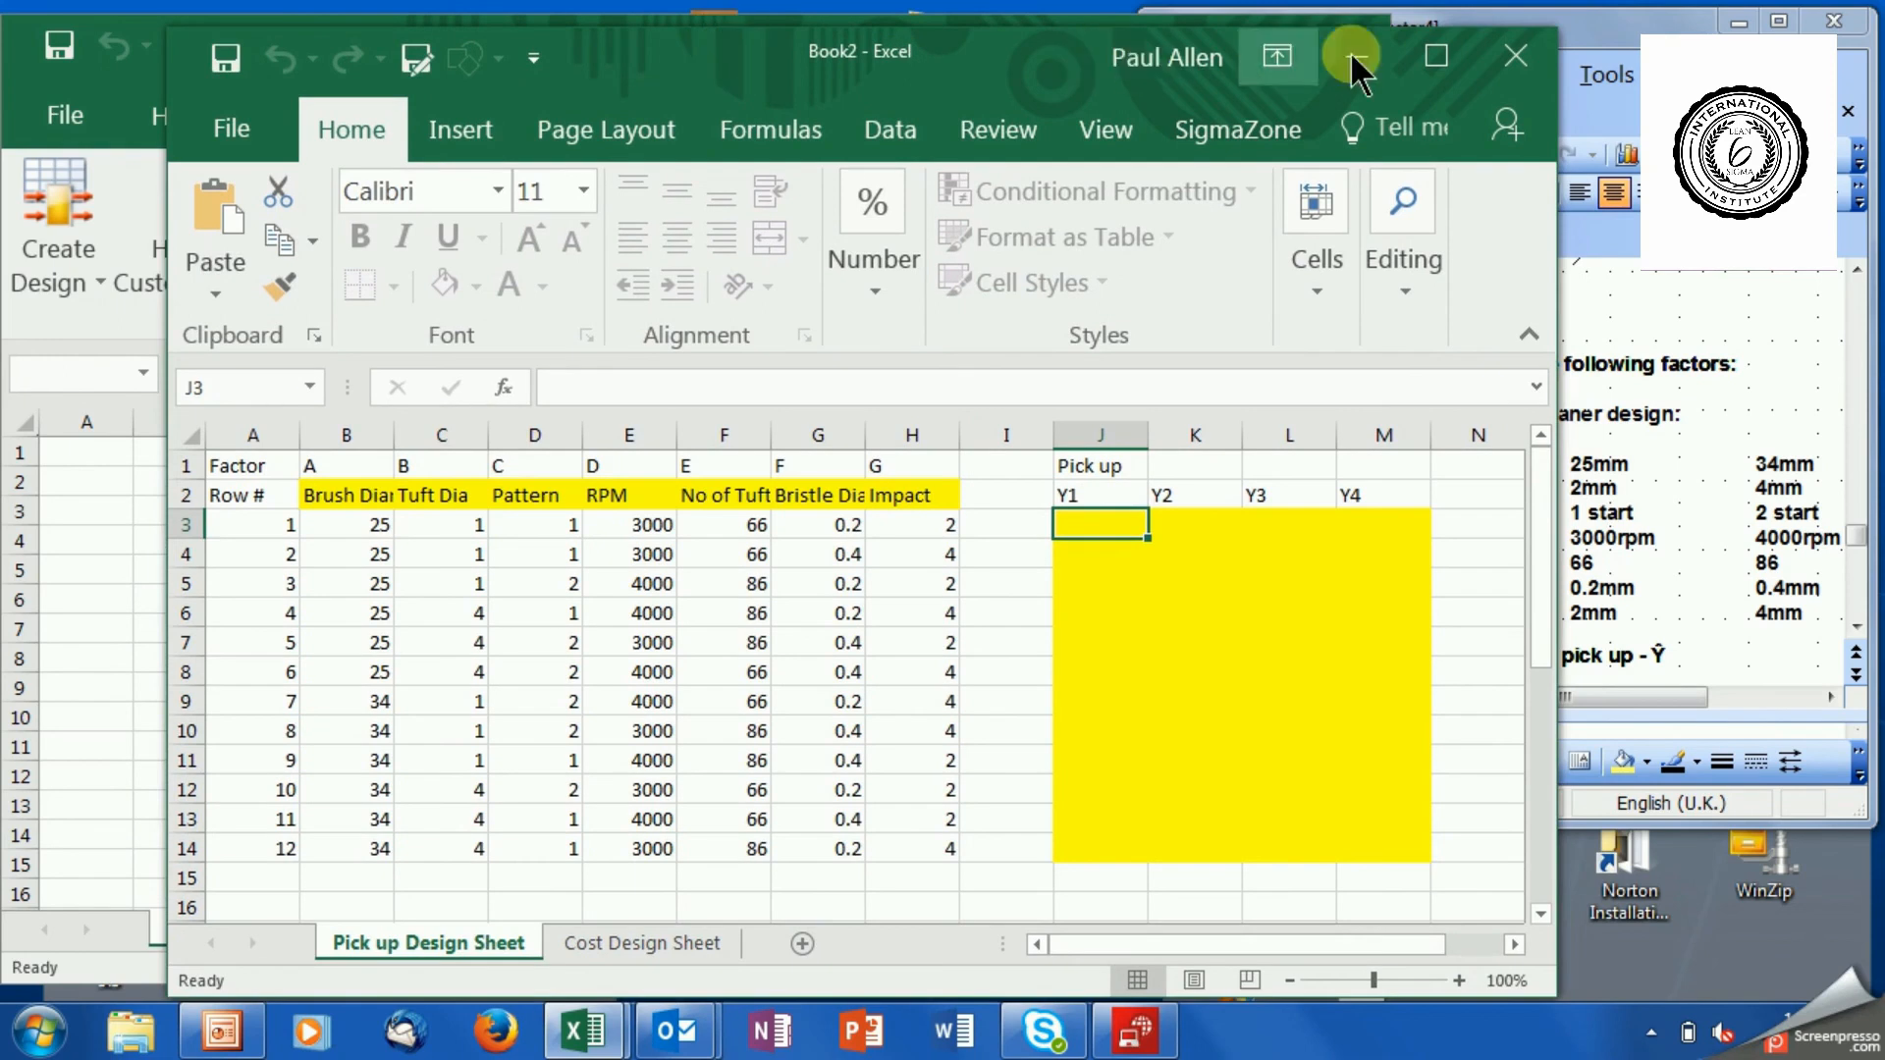
left_click(1433, 51)
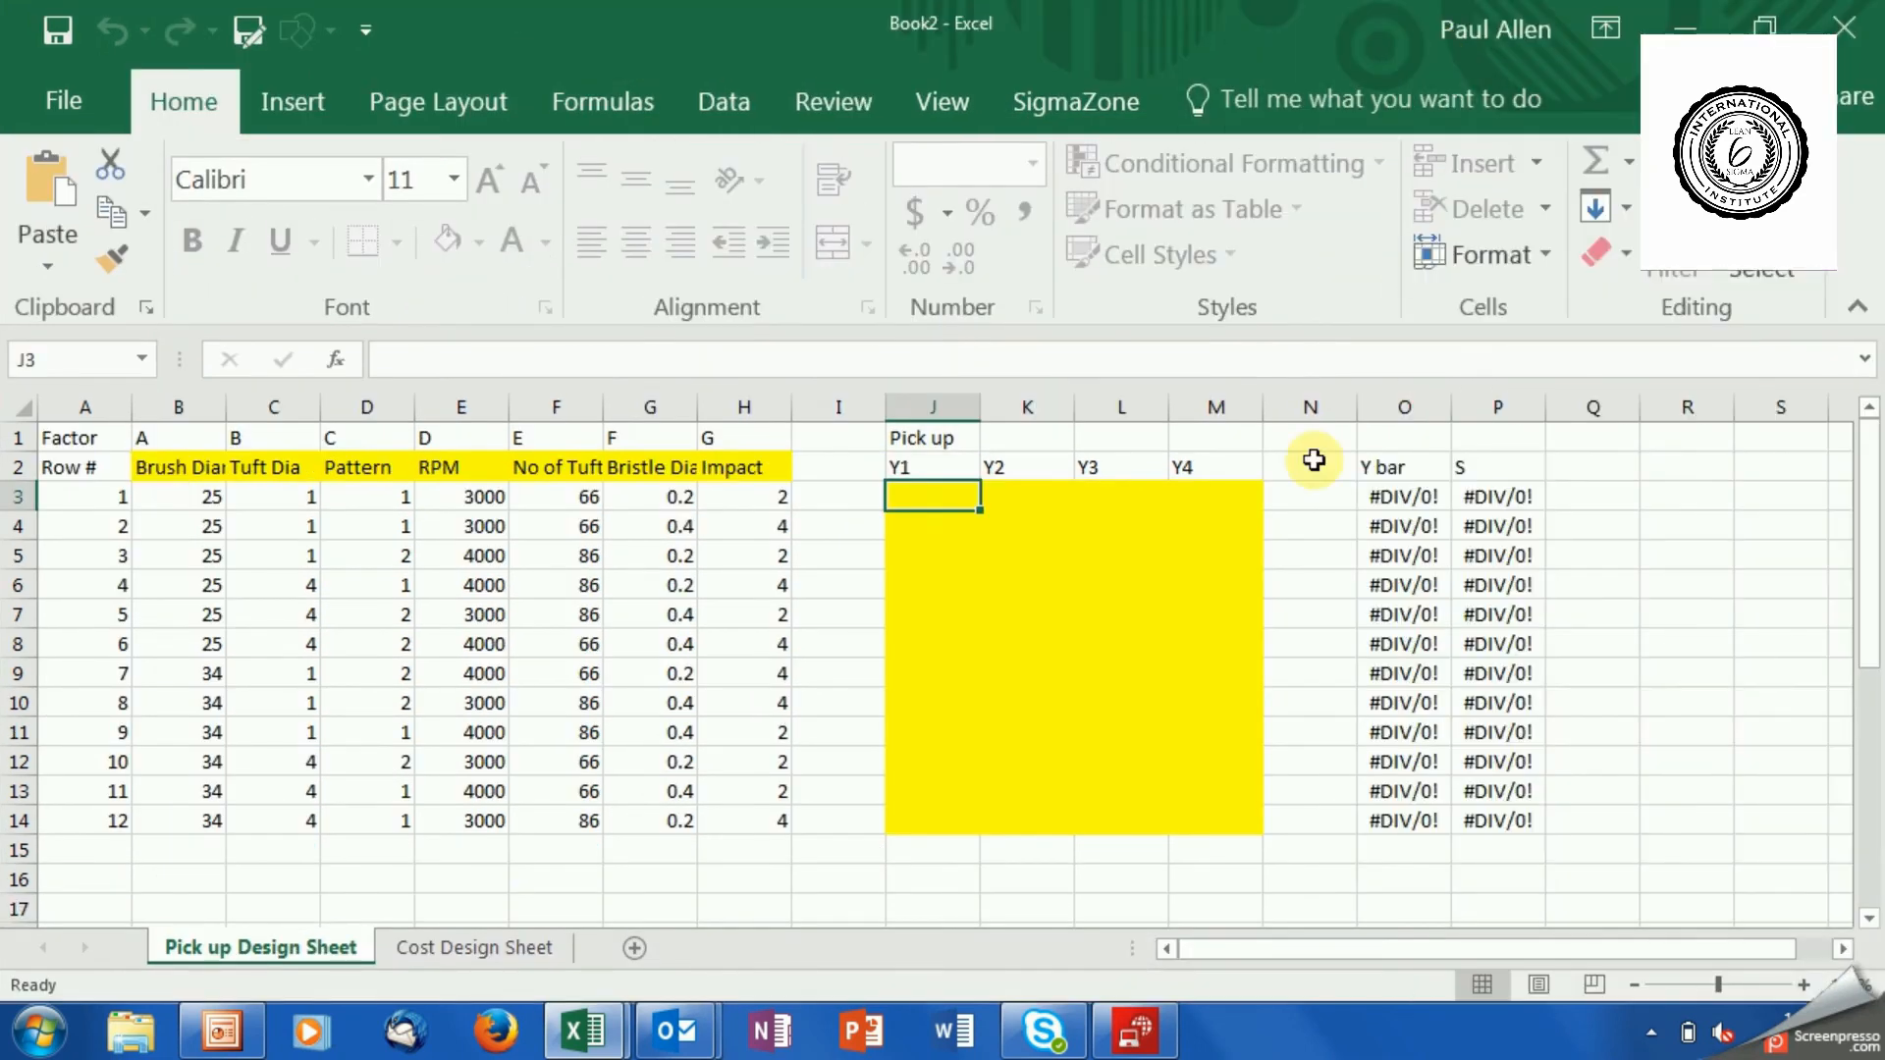
Examine the Cost design sheet, plus the first run's factor settings and Y1 to Y4 response cells on the Pick up design sheet.
left_click(515, 946)
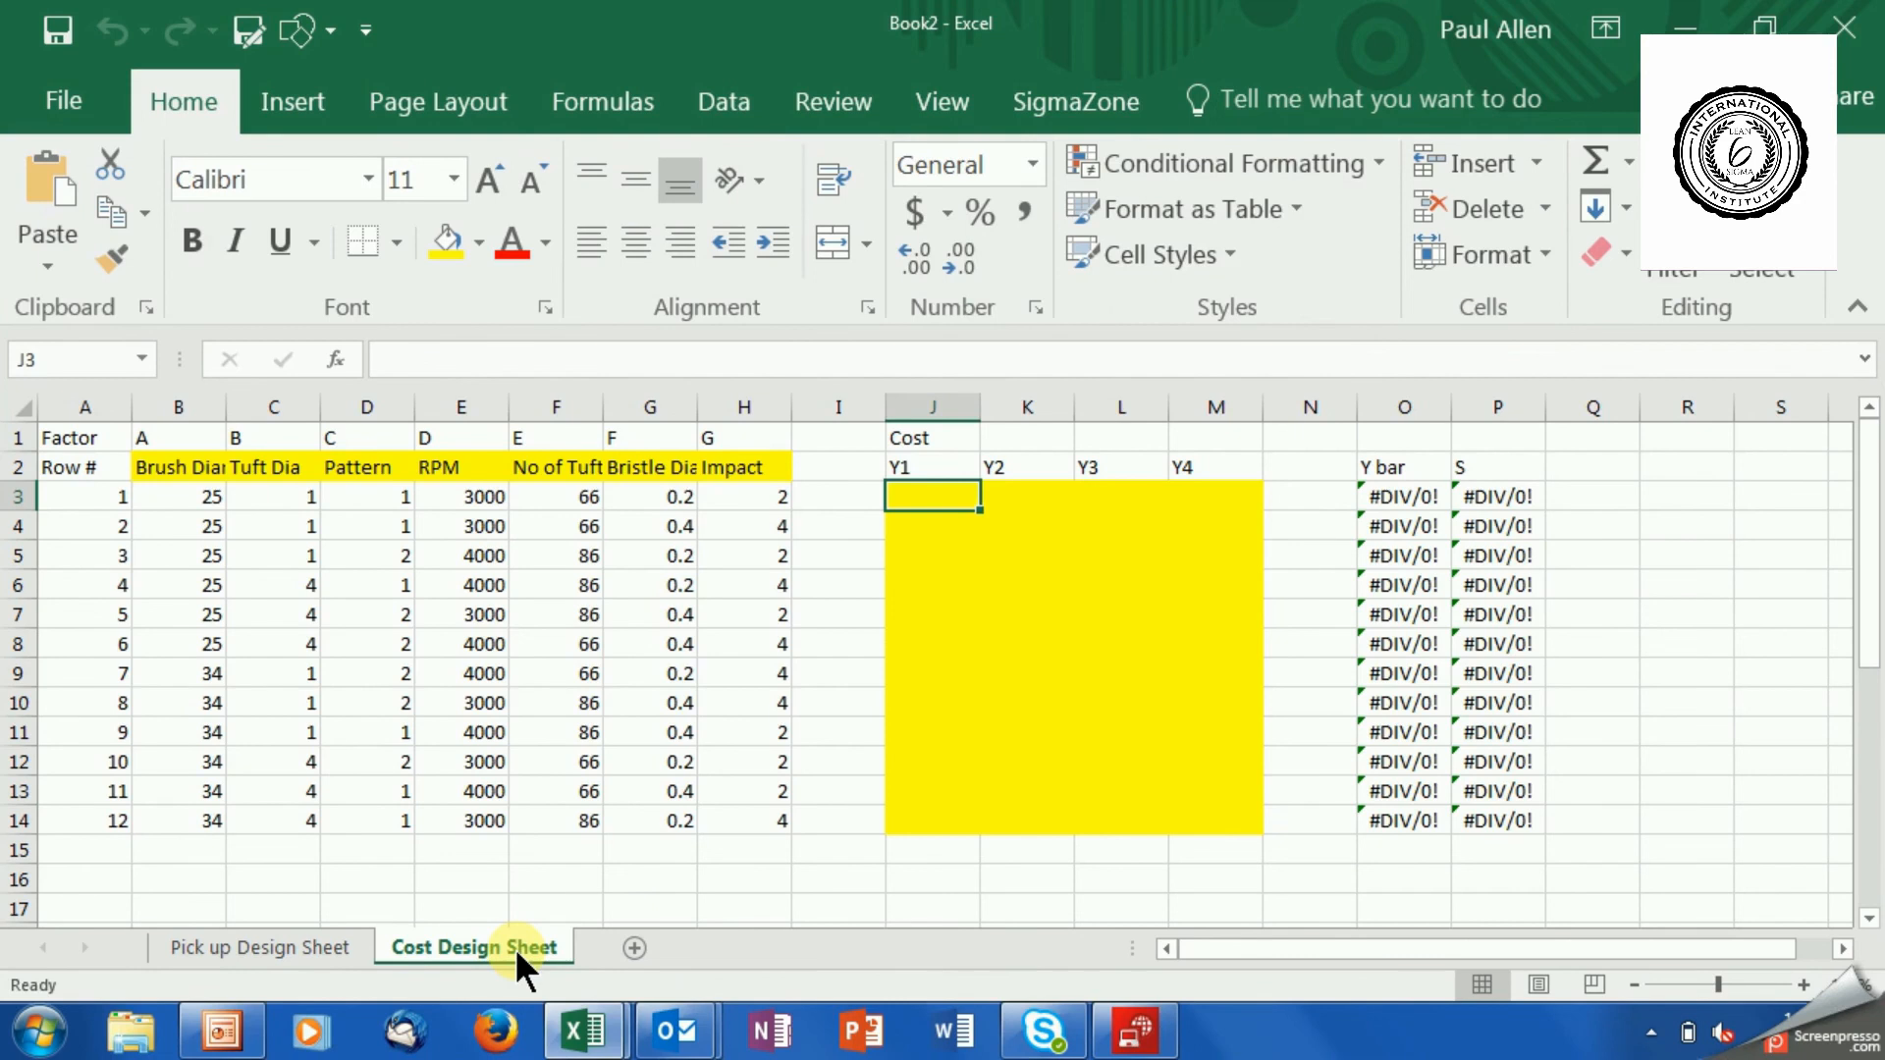
left_click(297, 951)
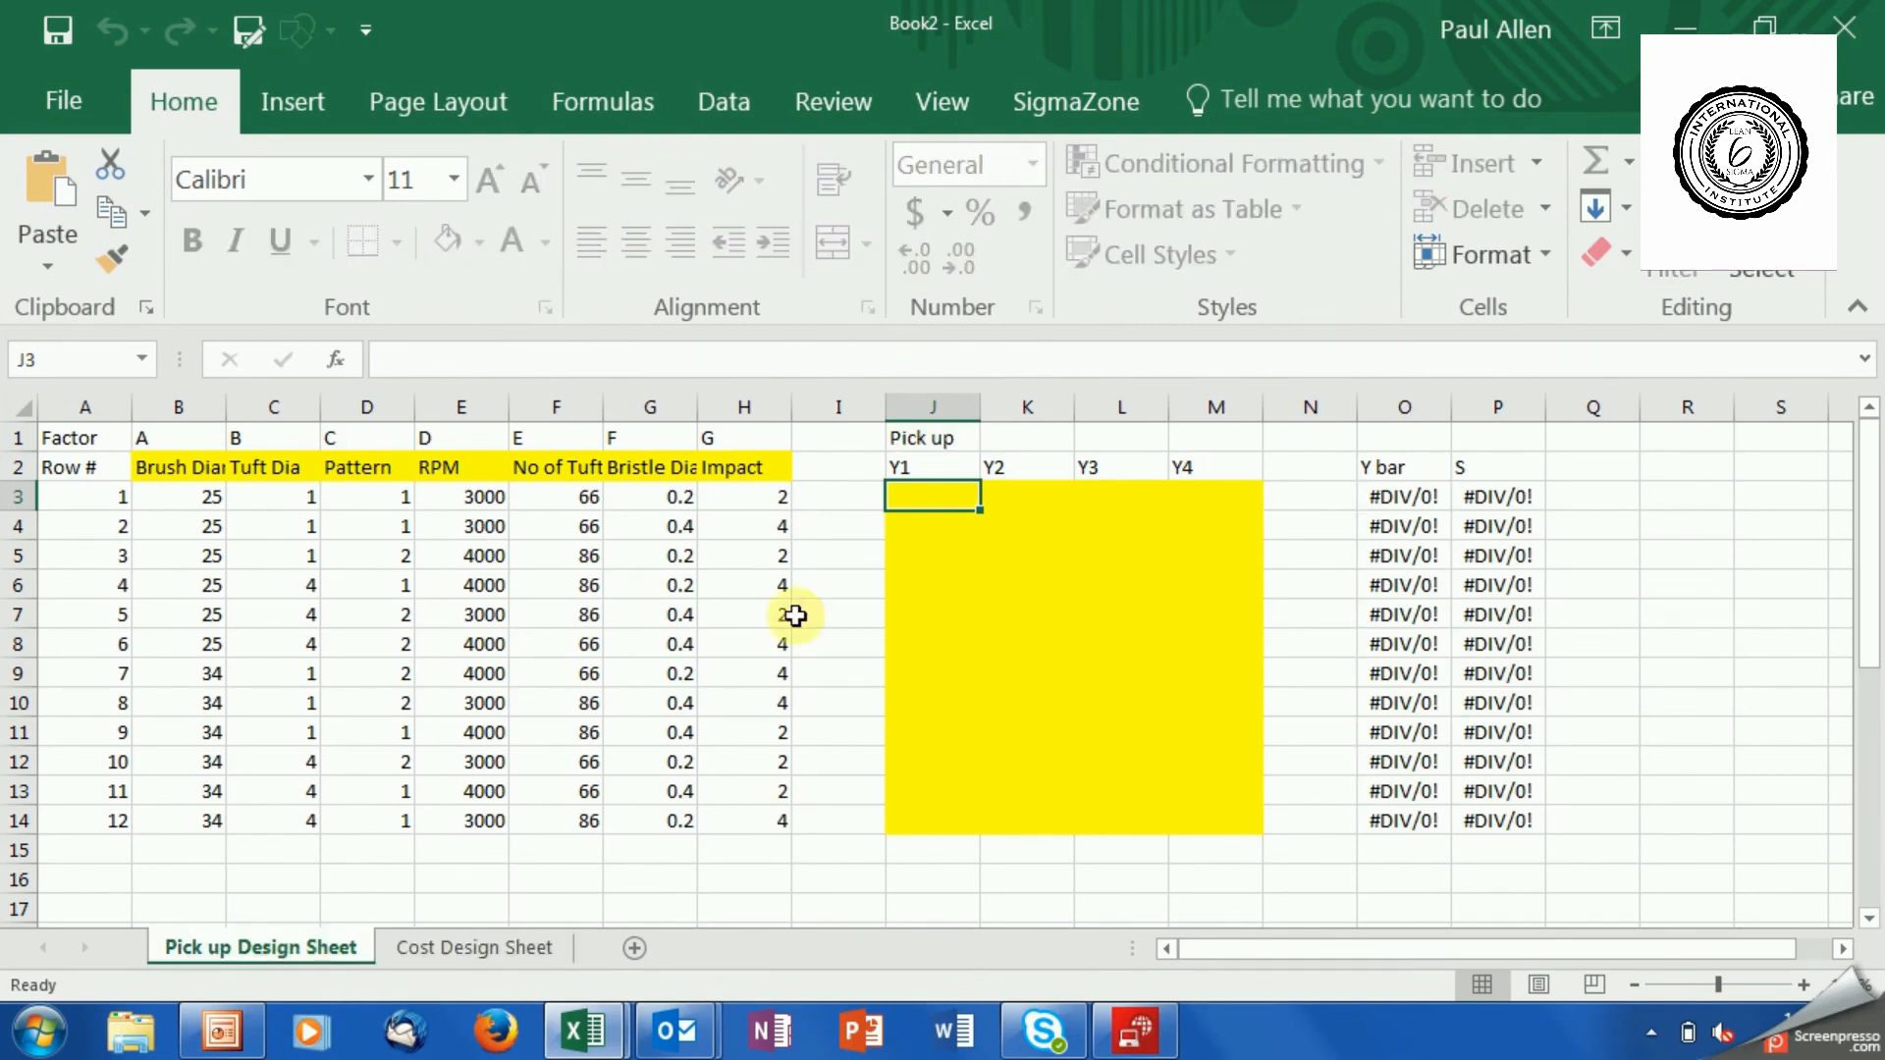
left_click(723, 499)
left_click_drag(724, 499, 168, 501)
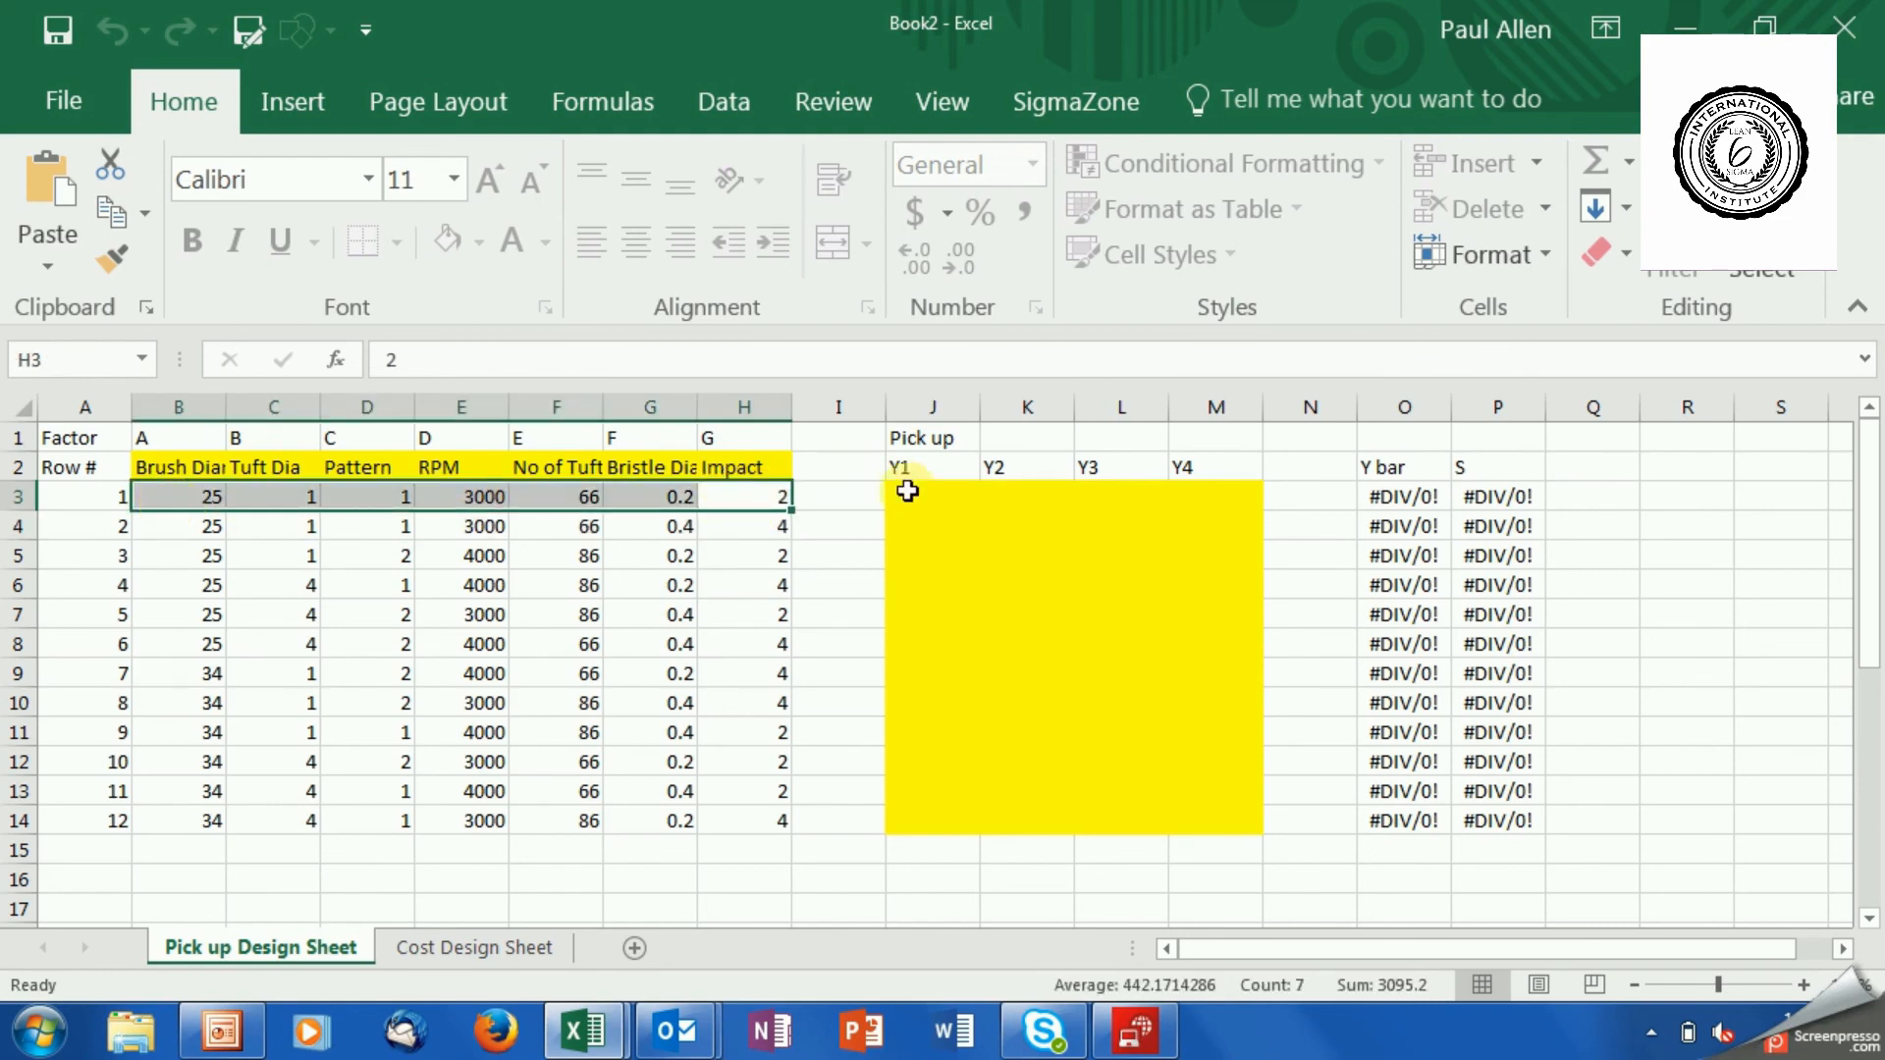
left_click(917, 493)
left_click(1016, 494)
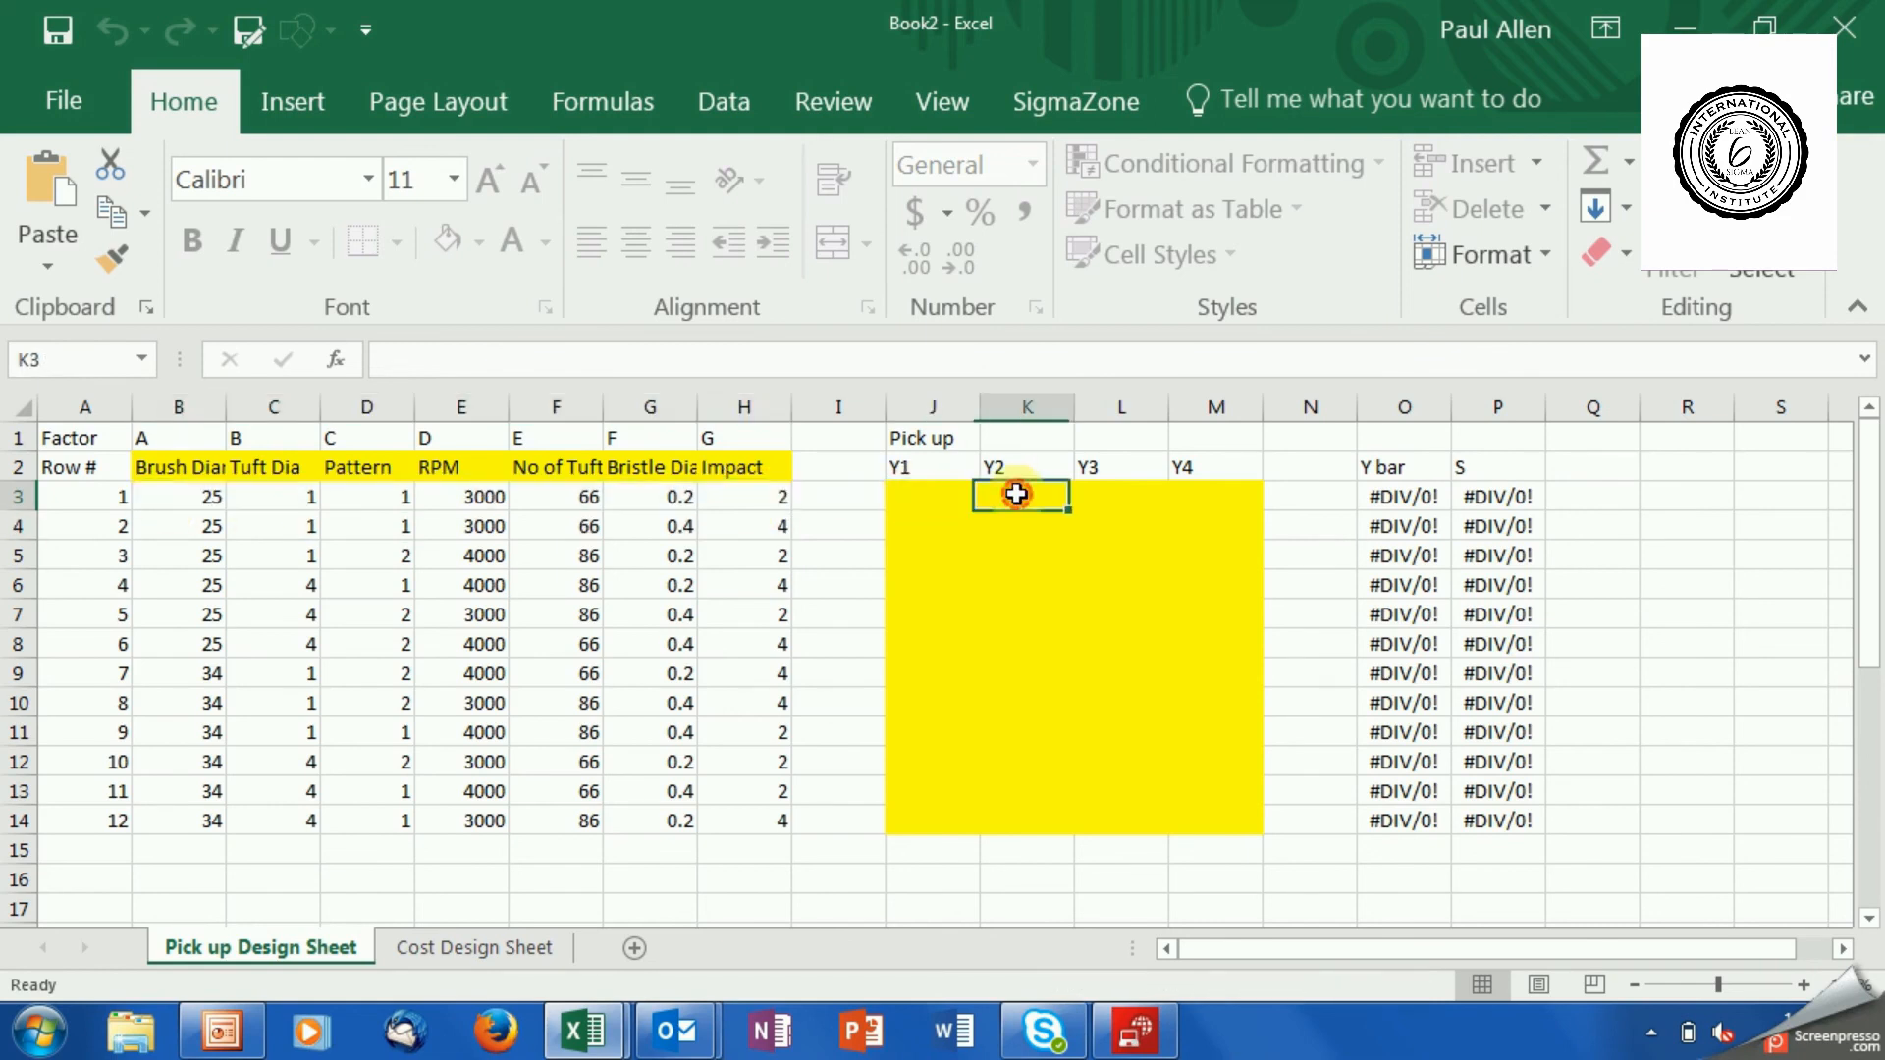
left_click(1129, 496)
left_click(1198, 496)
Enter 34, 36, 33 and 39 as the Y1 to Y4 pick up results for run 1.
left_click(967, 494)
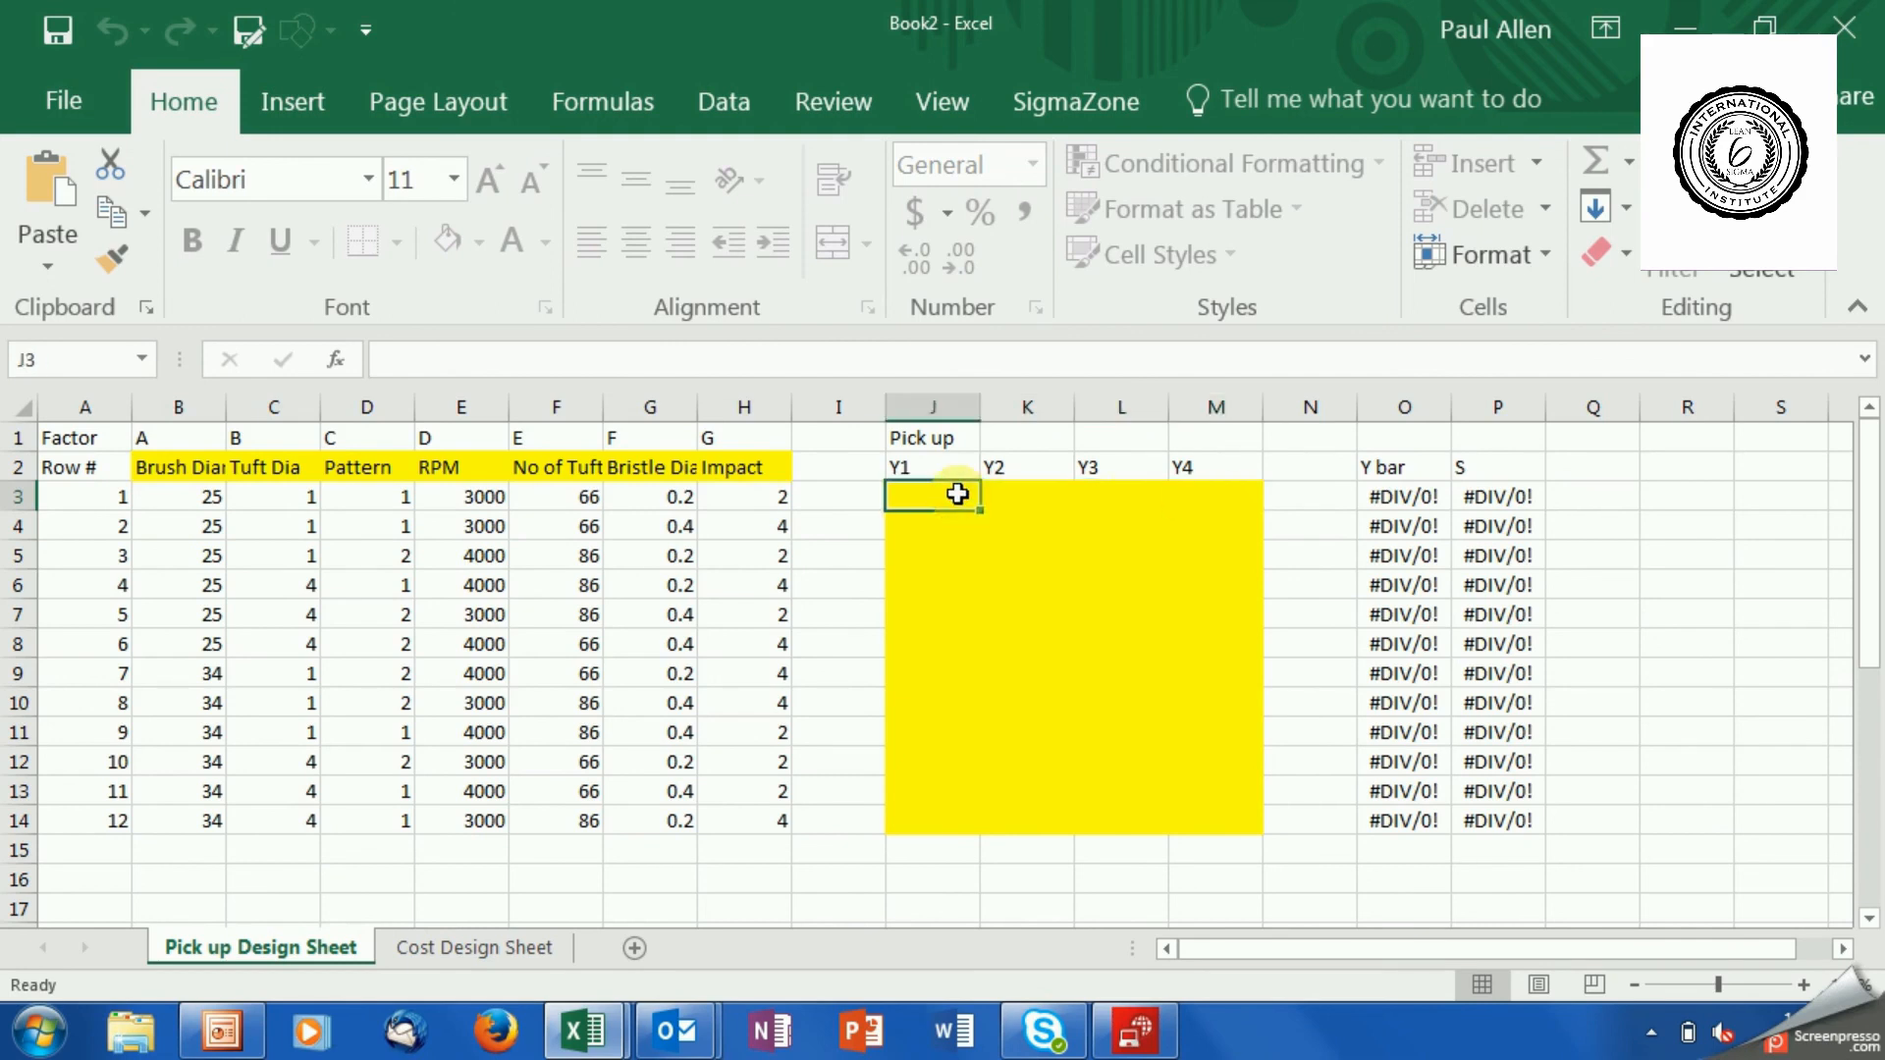
type("34")
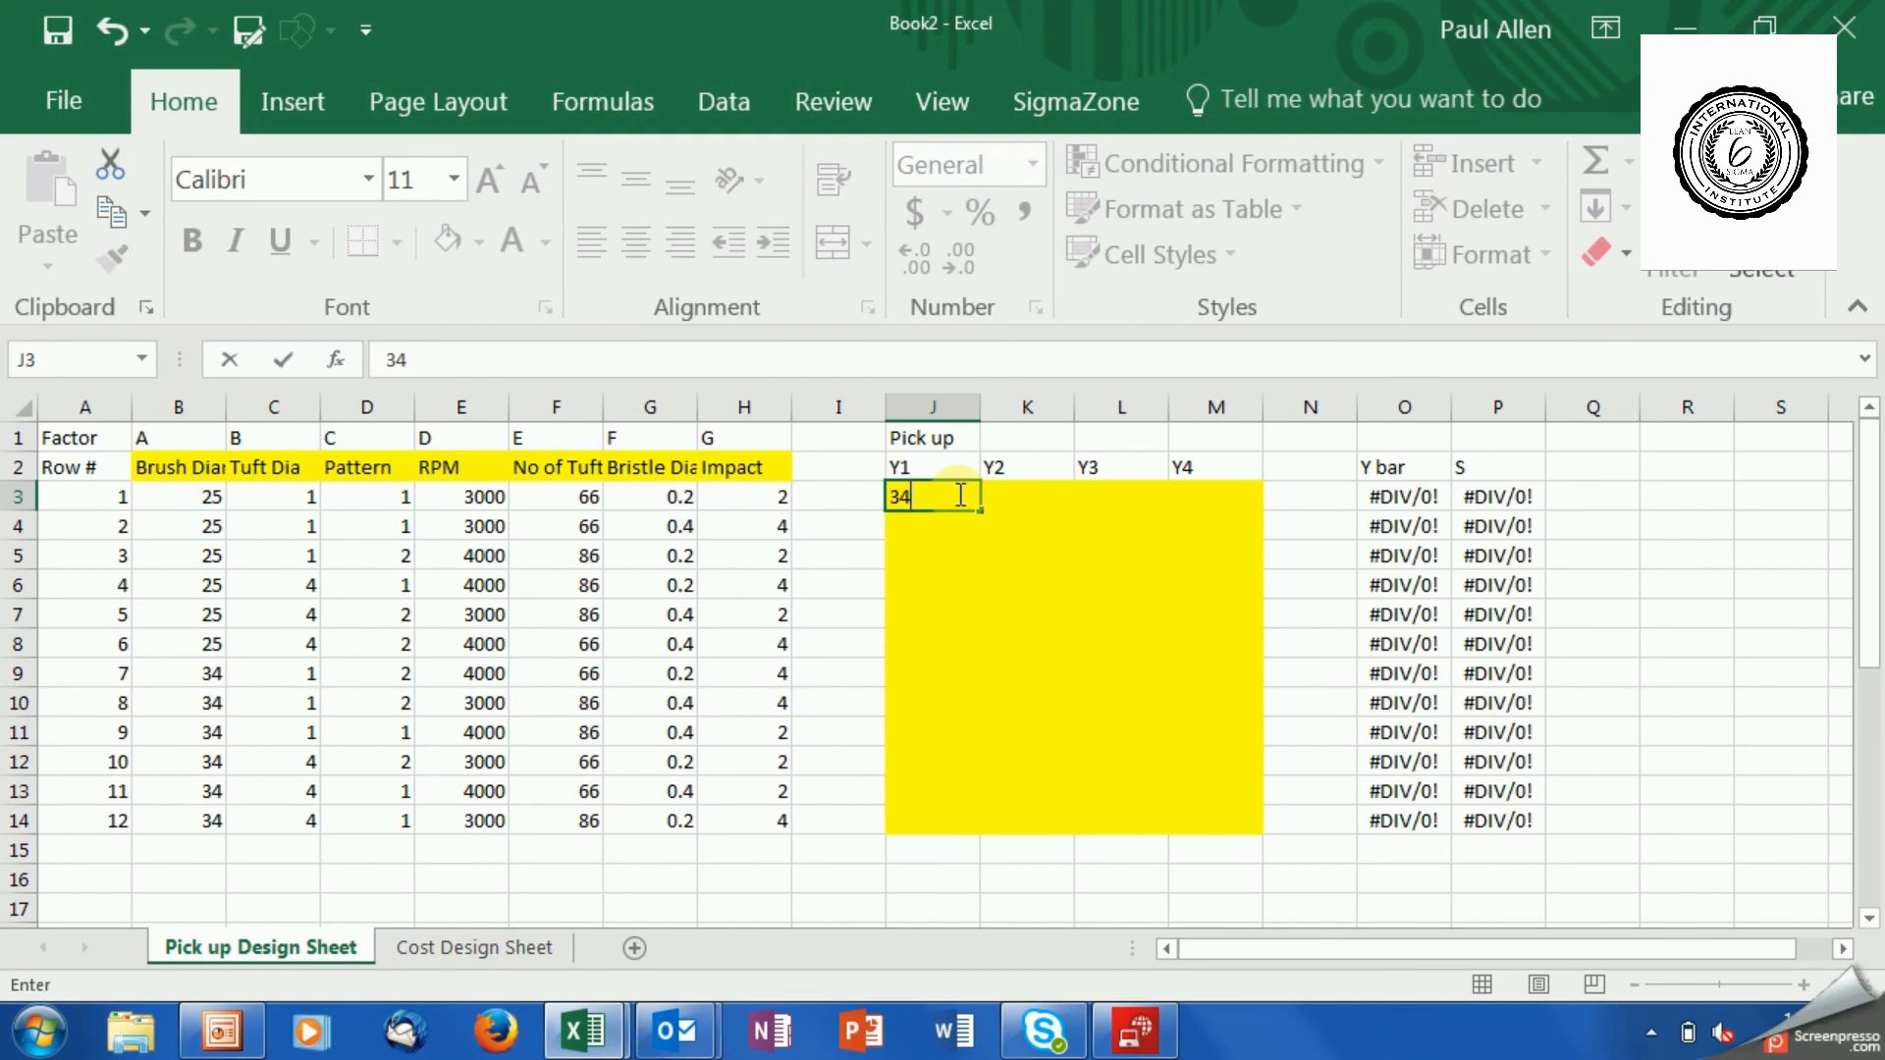
key("Tab")
type("36")
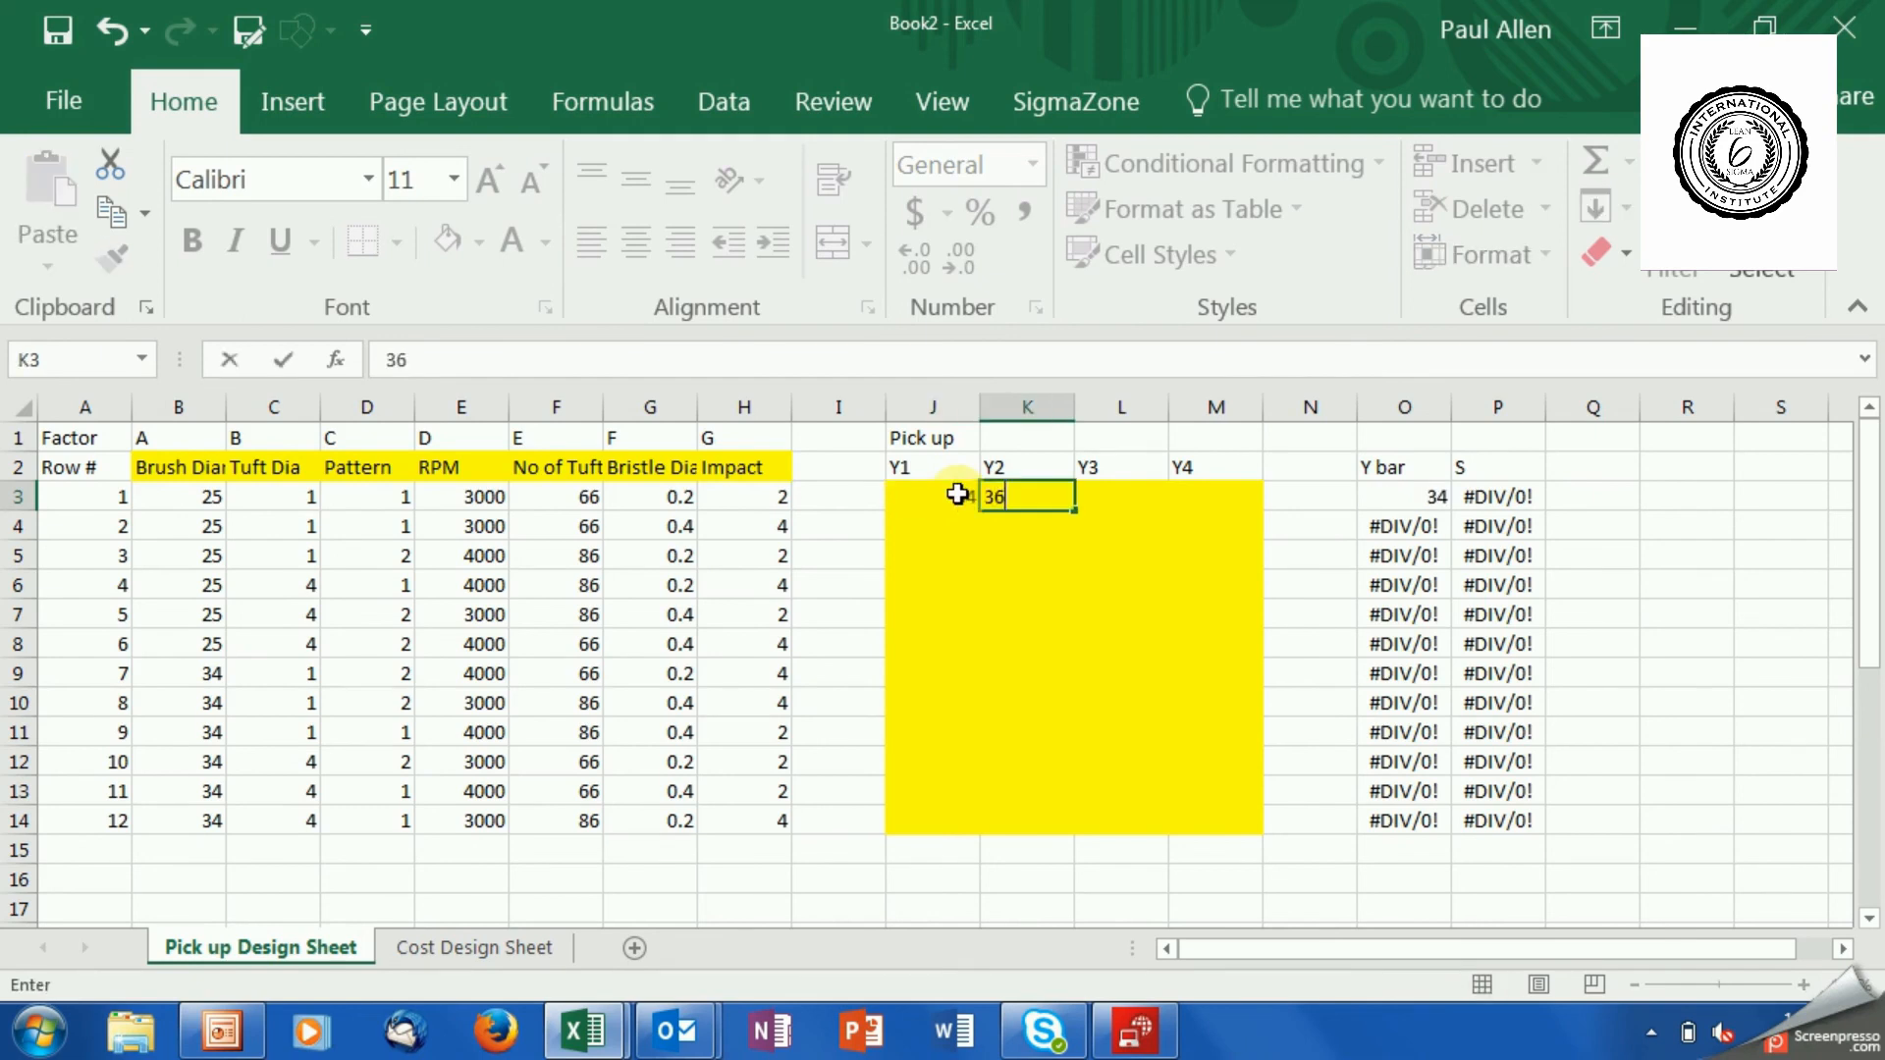
key("Tab")
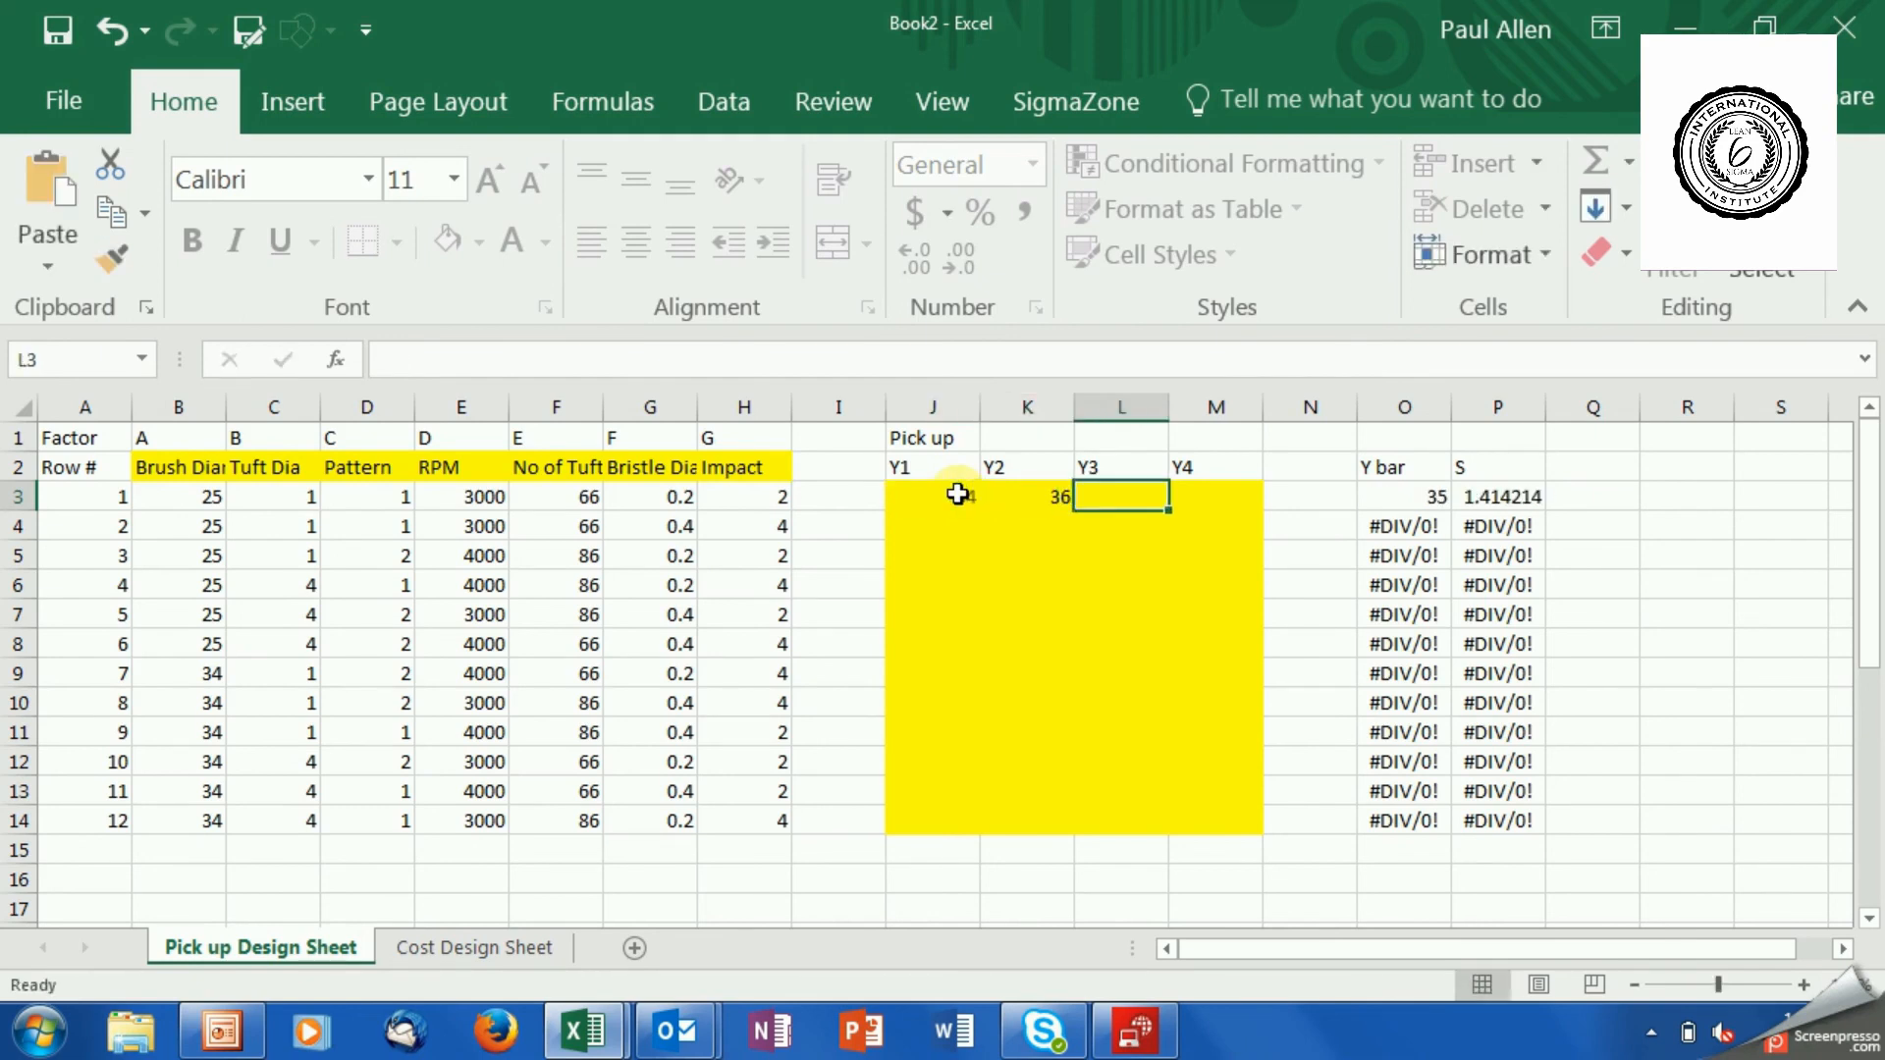
type("33")
key("Tab")
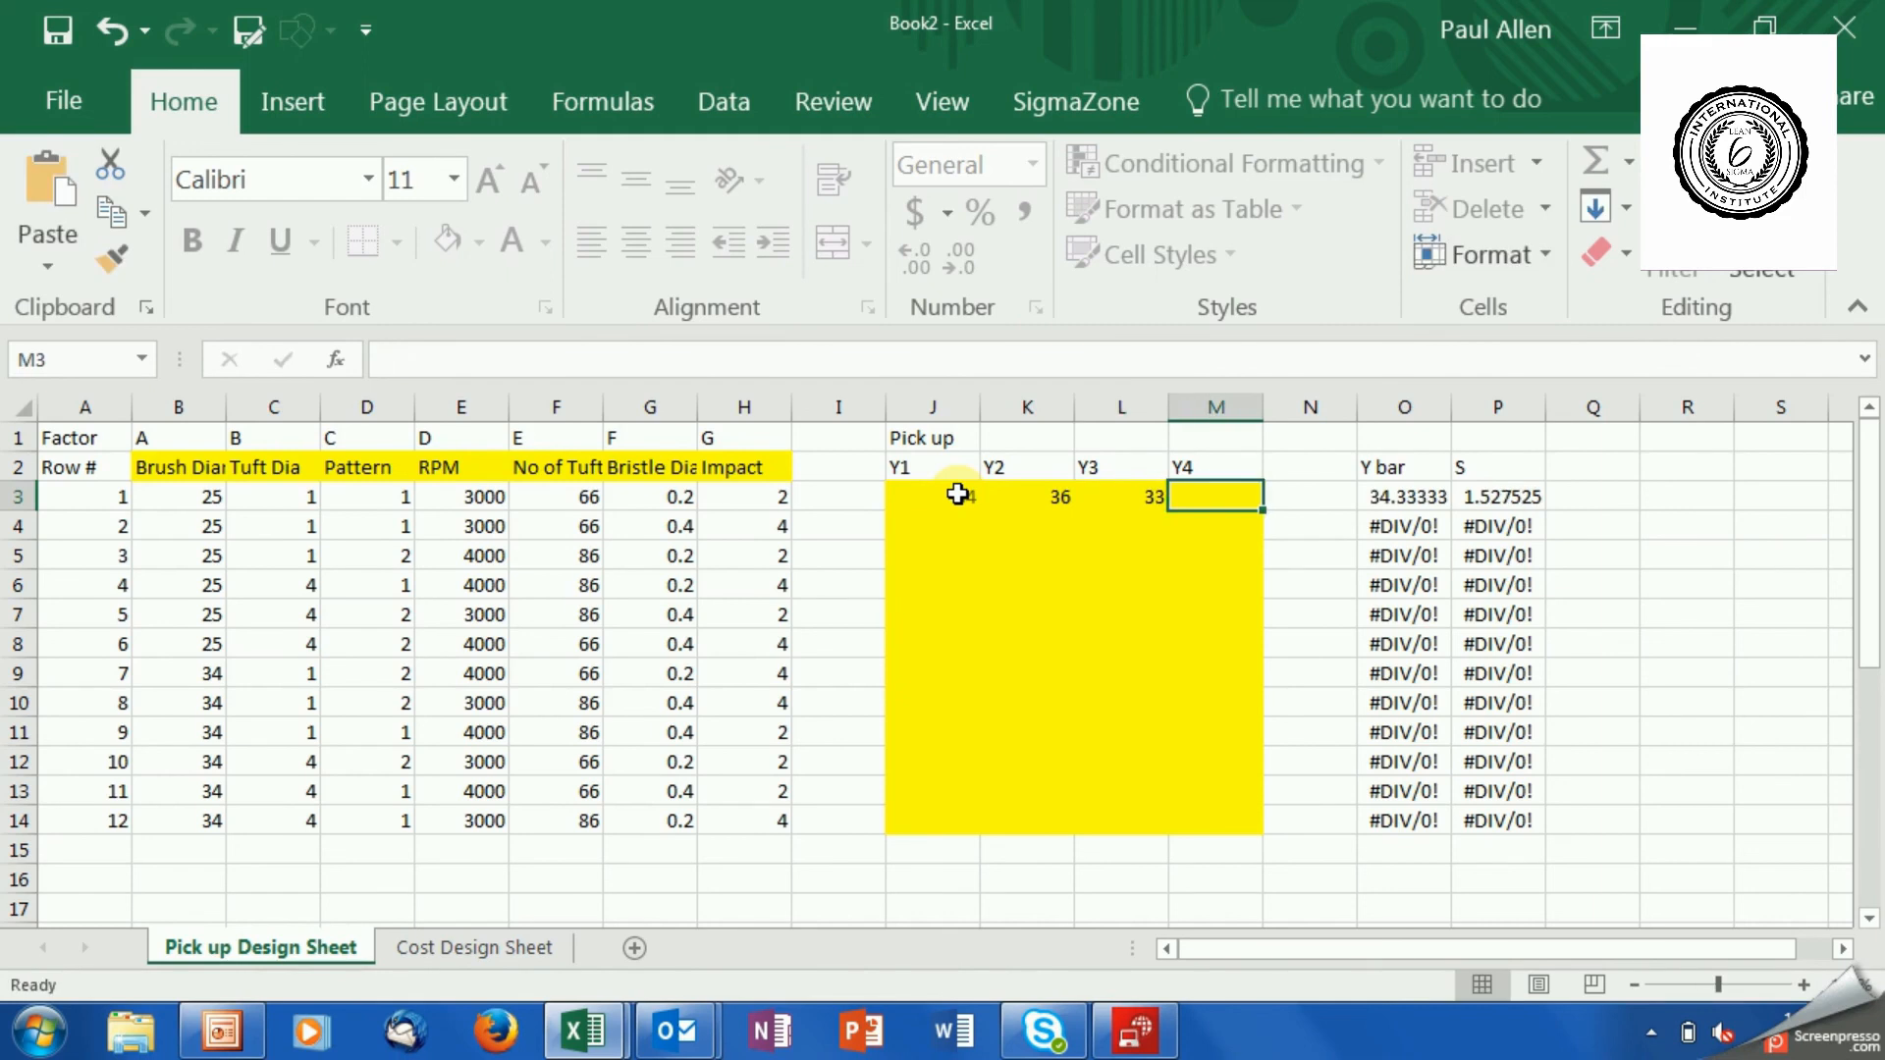
type("39")
key("Down")
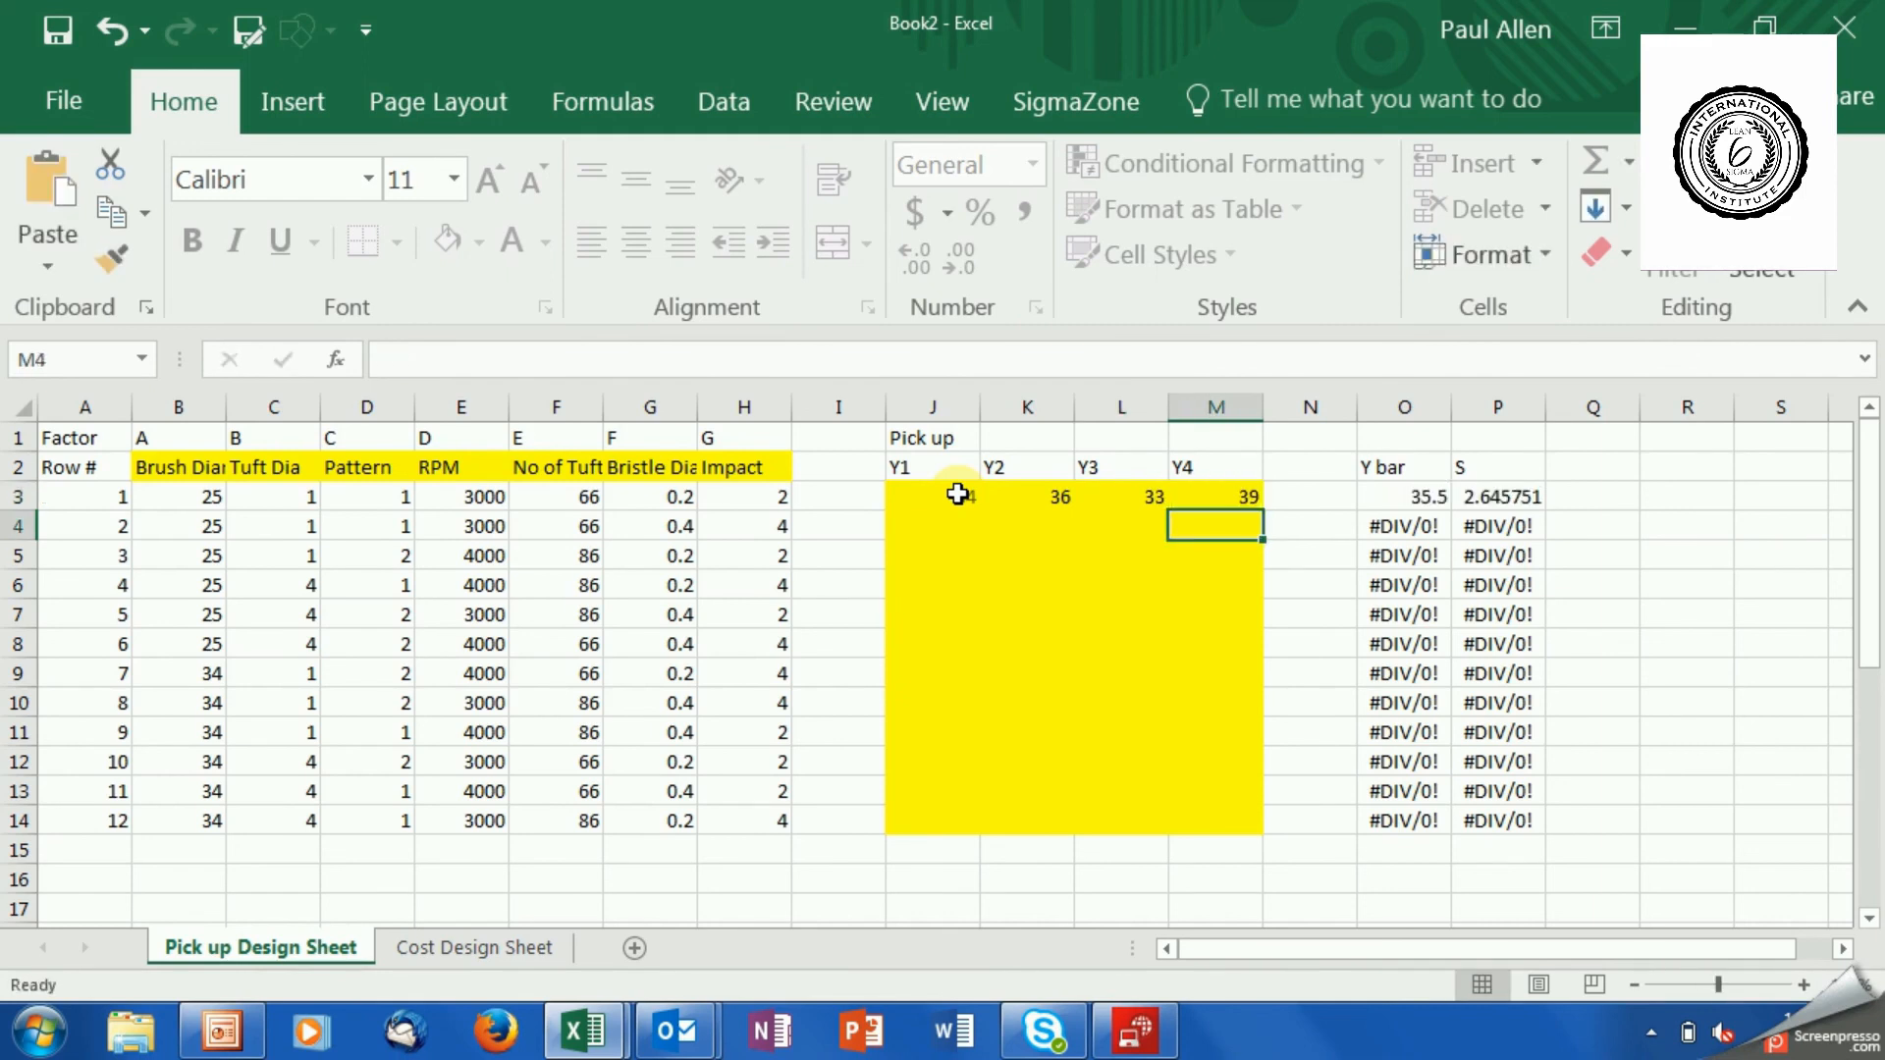
Enter 56, 66, 54 and 55 as the Y1 to Y4 pick up results for run 2.
key("Left")
key("Left")
key("Left")
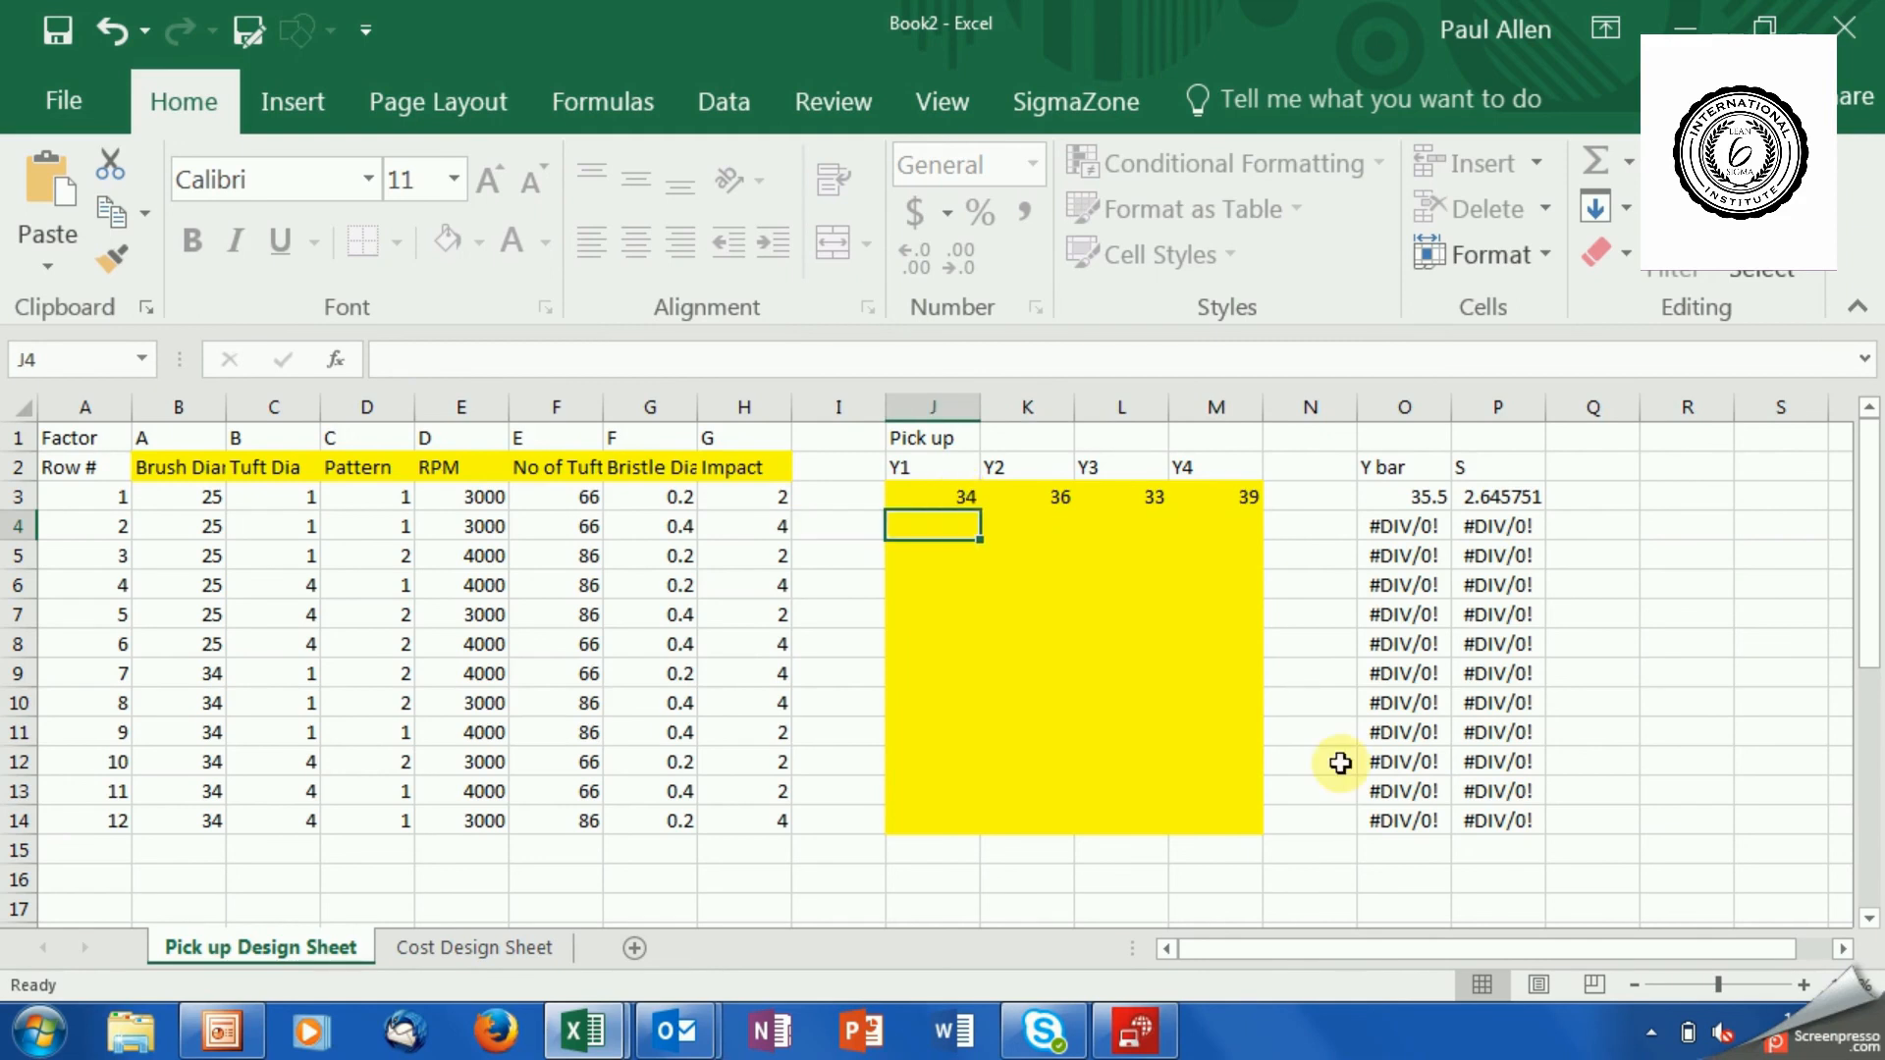
type("56")
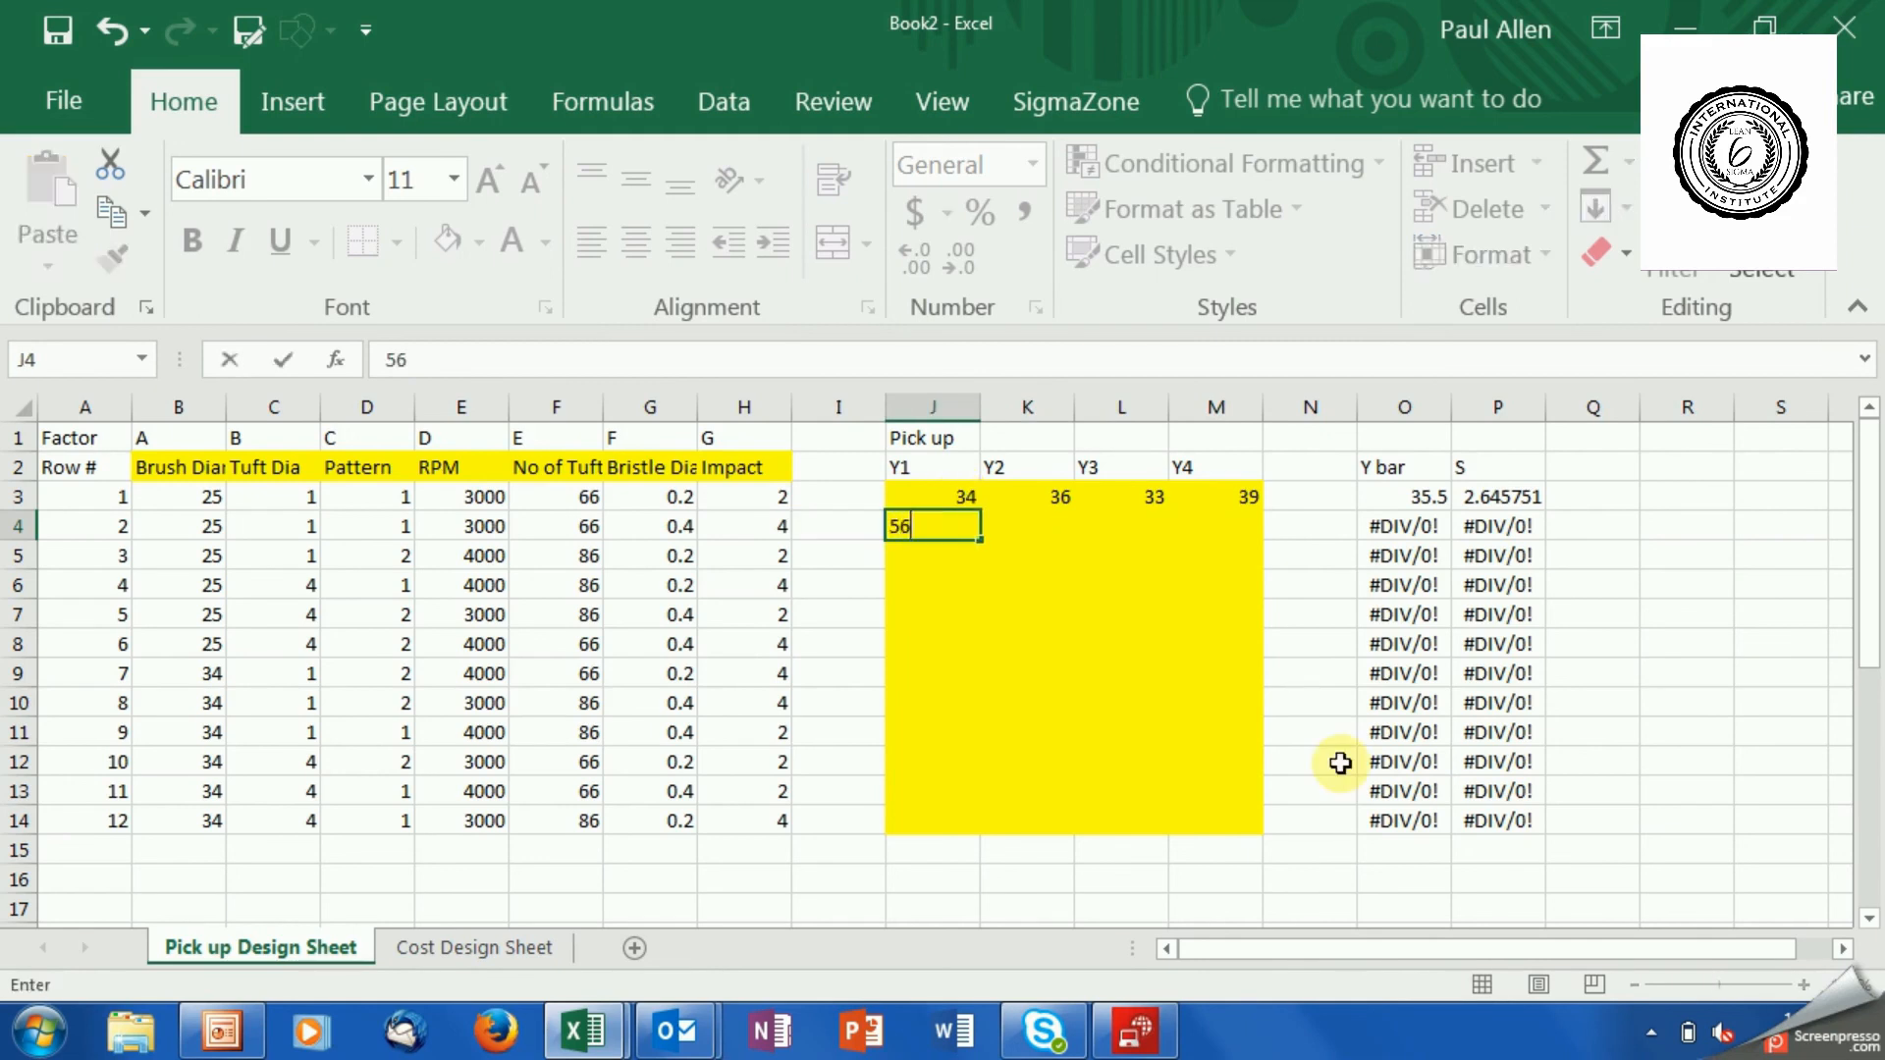
key("Right")
type("66")
key("Right")
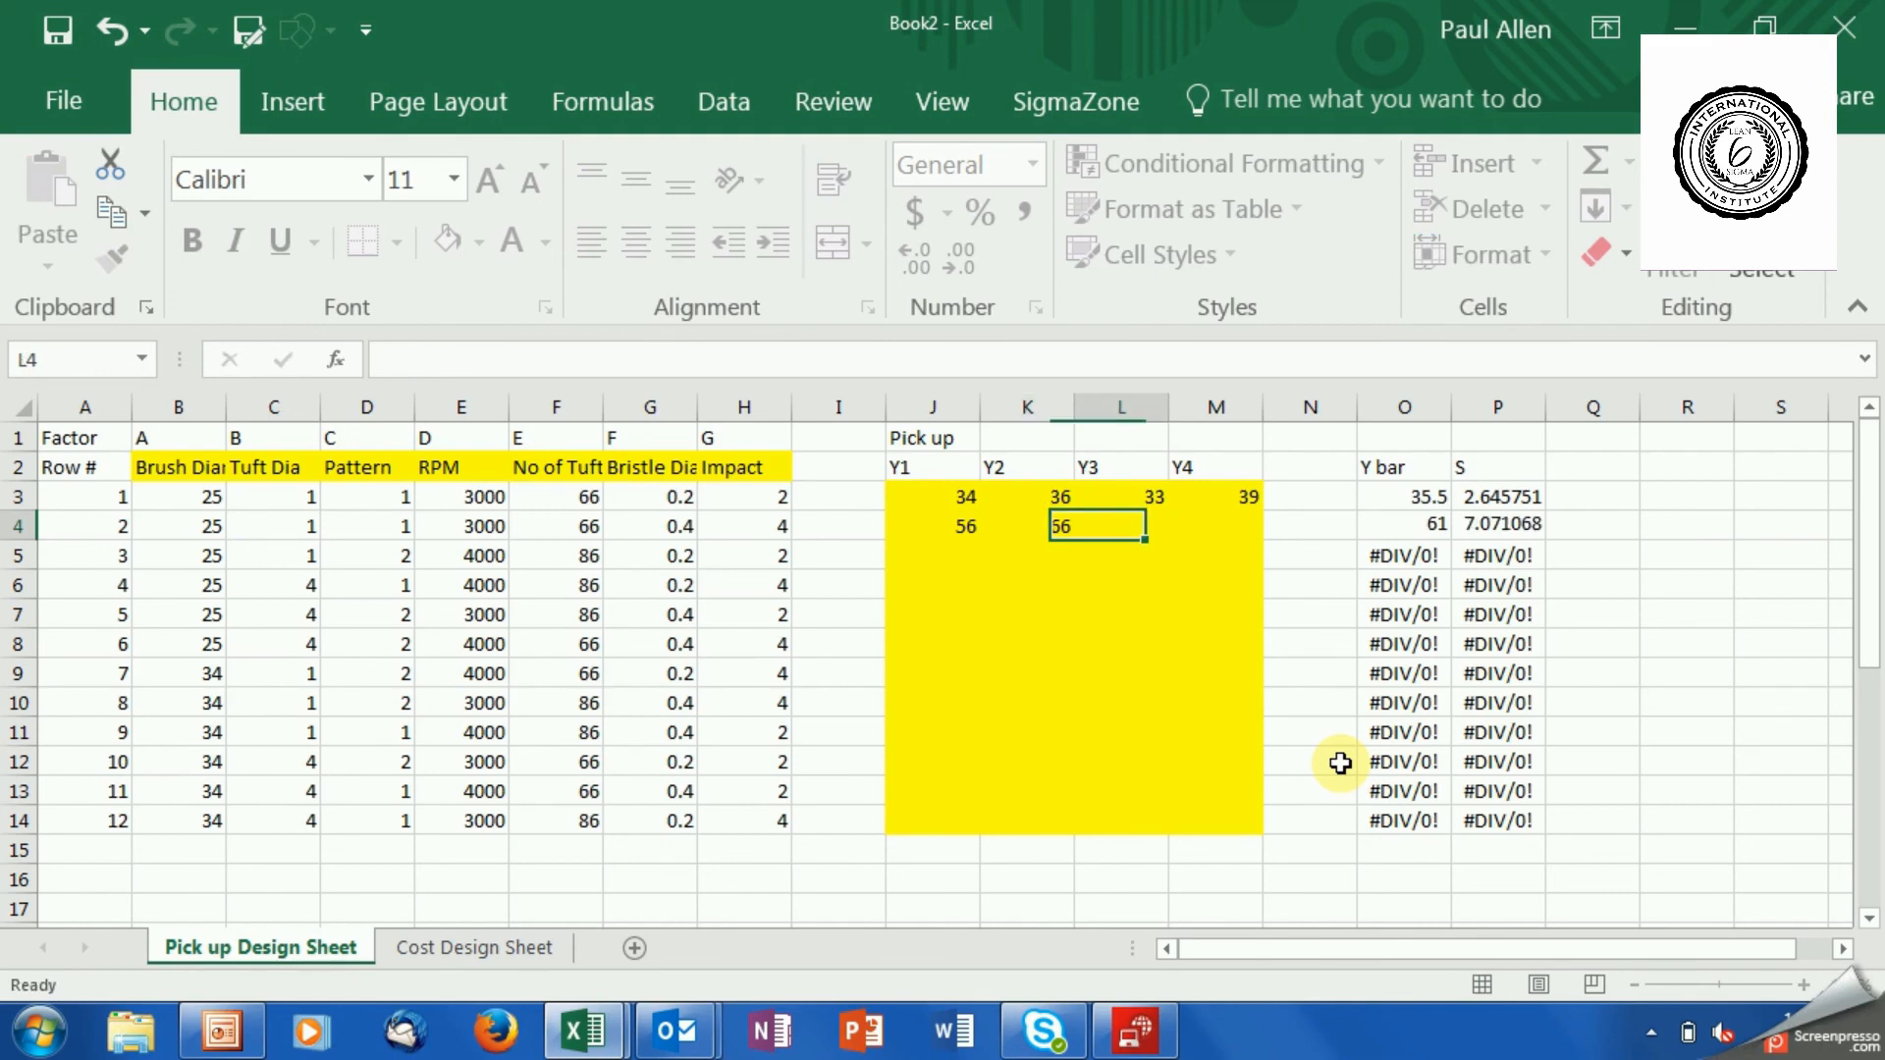
type("54")
key("Right")
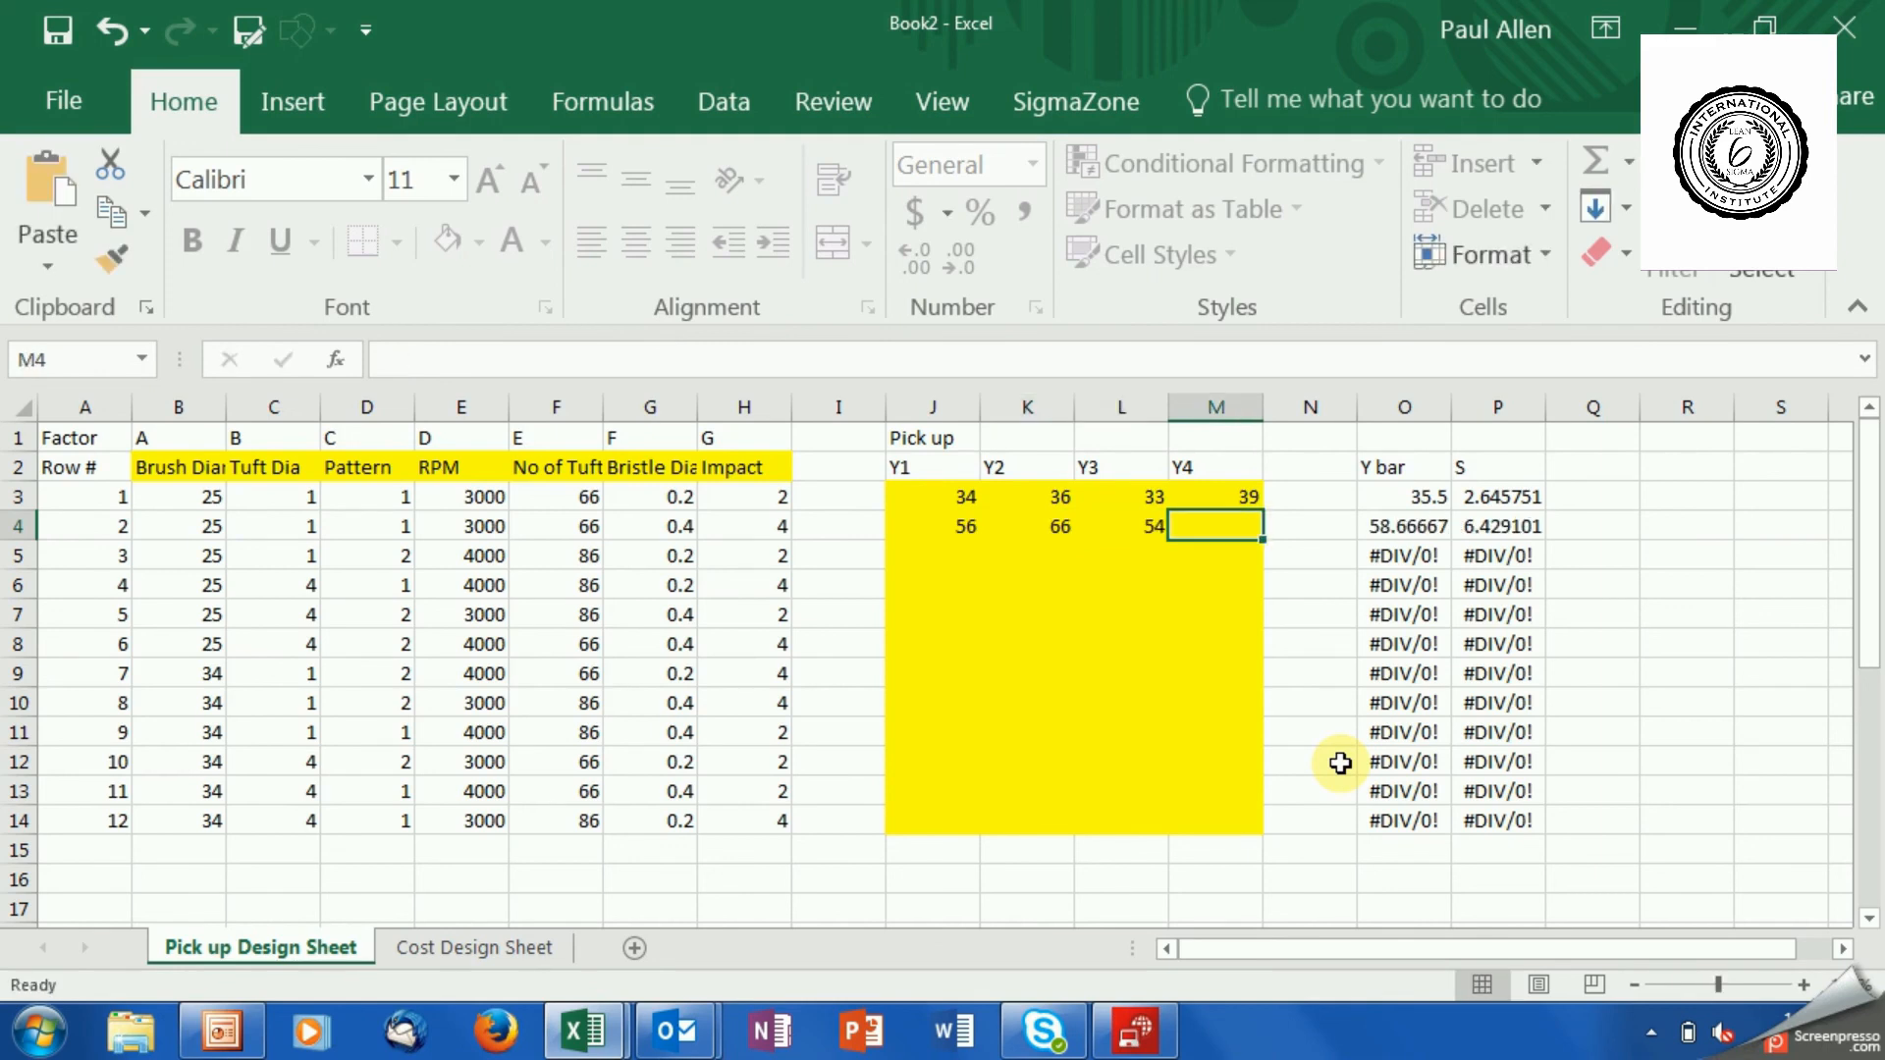
type("55")
key("Right")
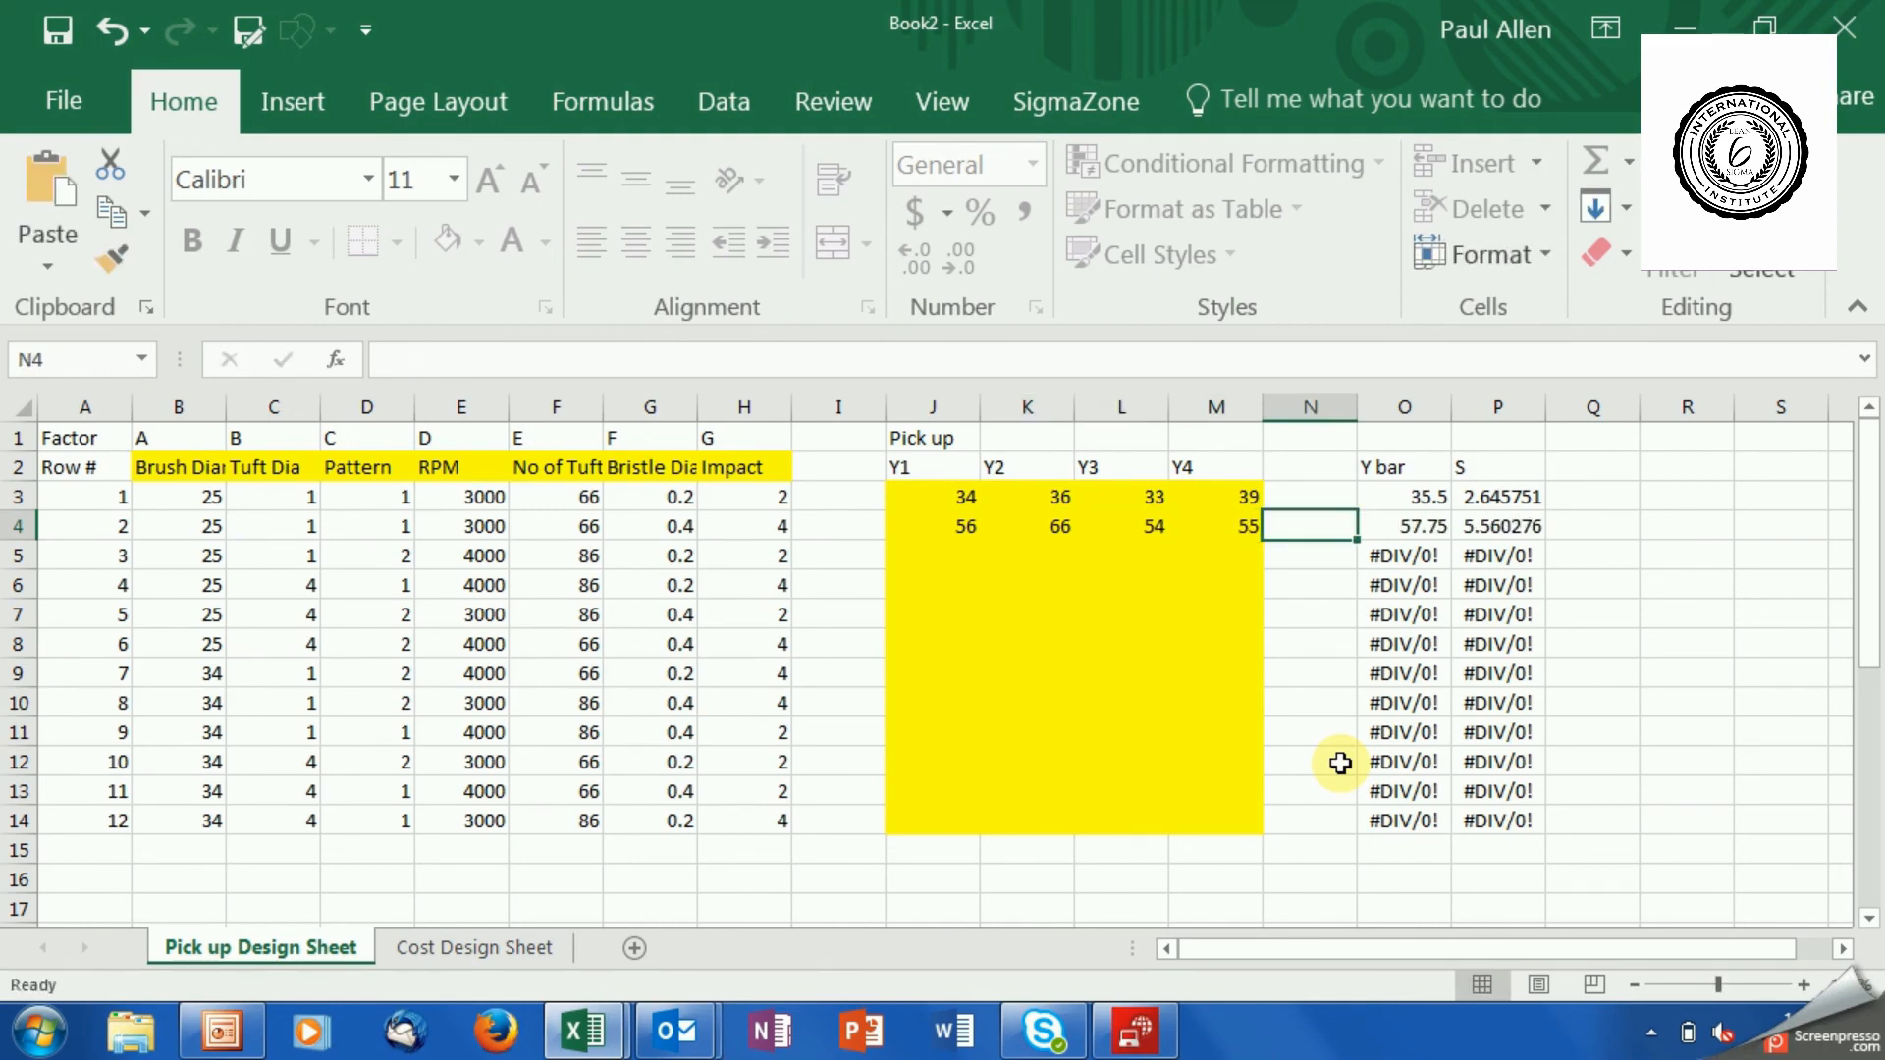